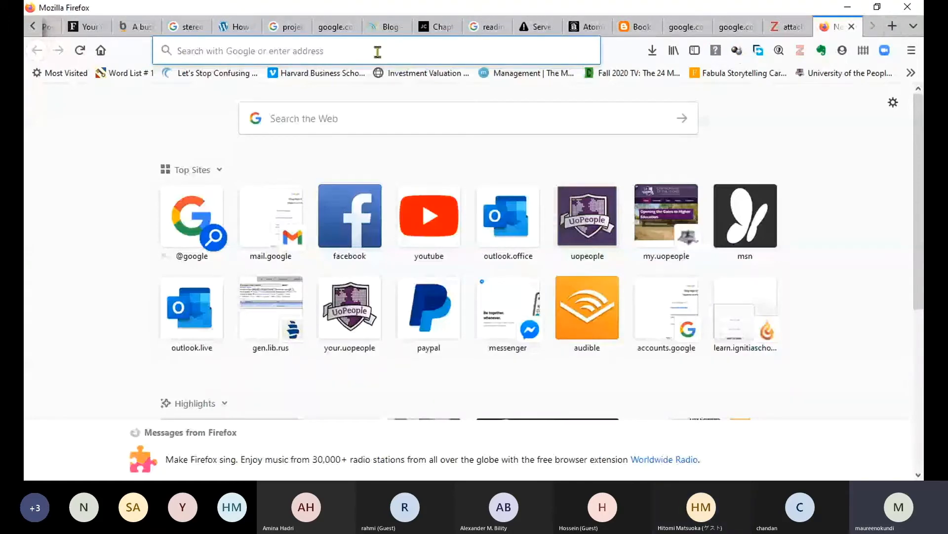
# Load zotero.org, scroll down the home page, and go to its Downloads page.
pyautogui.write('zotero.org/')
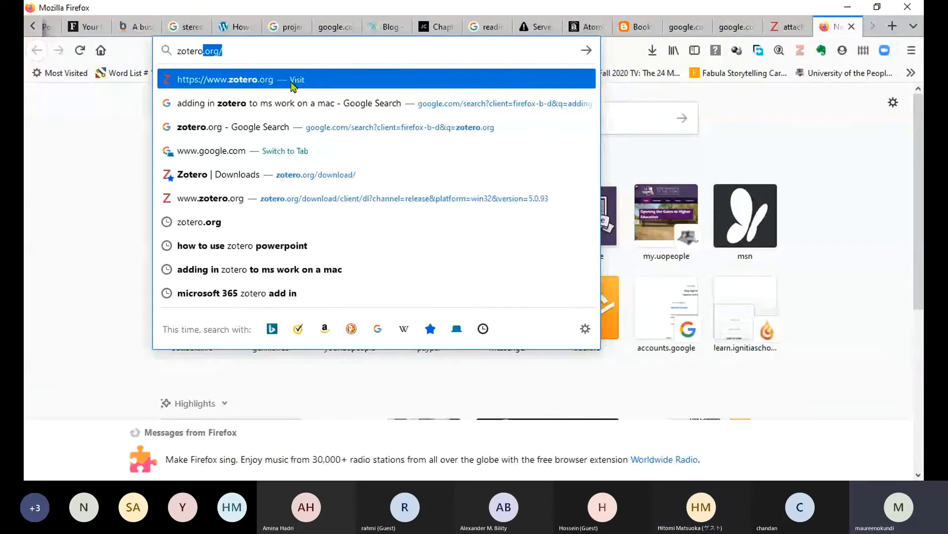
pyautogui.press('Return')
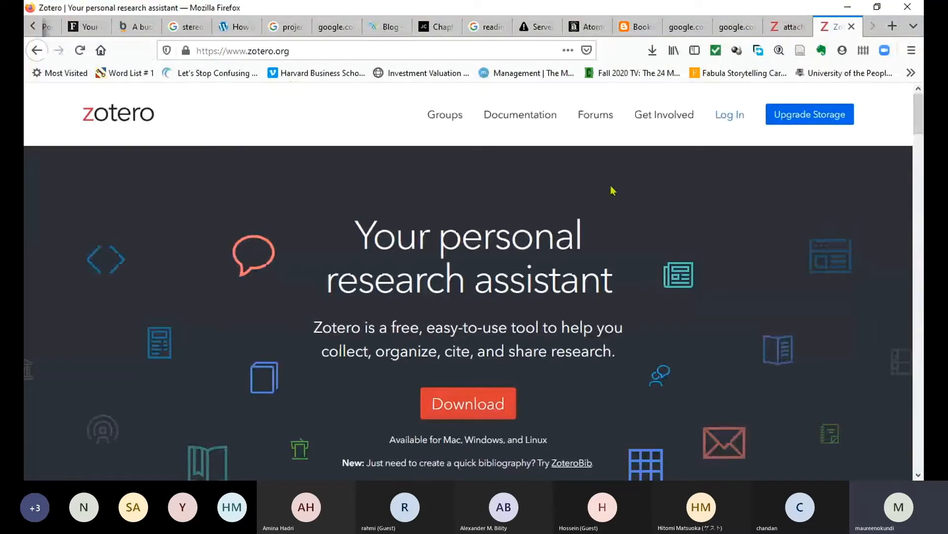
pyautogui.scroll(-2, 612, 190)
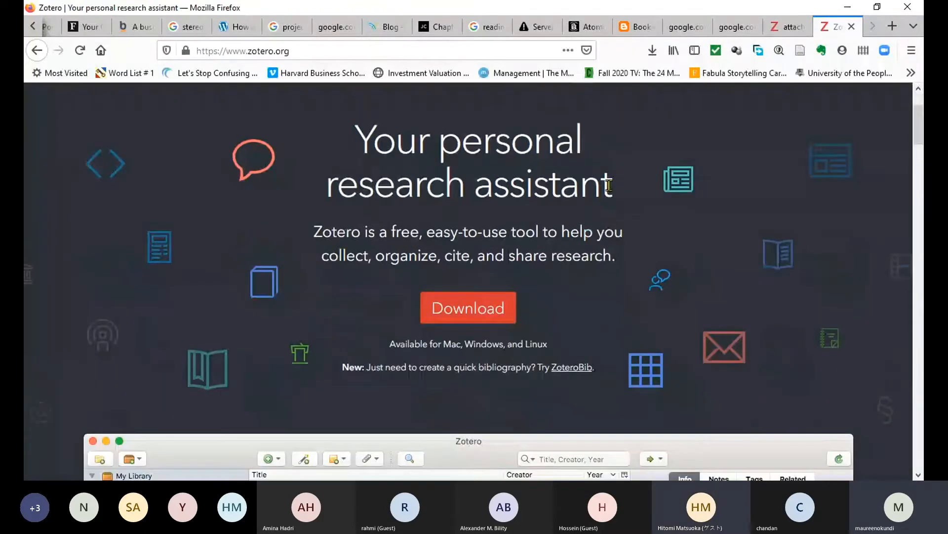
pyautogui.scroll(-2, 609, 186)
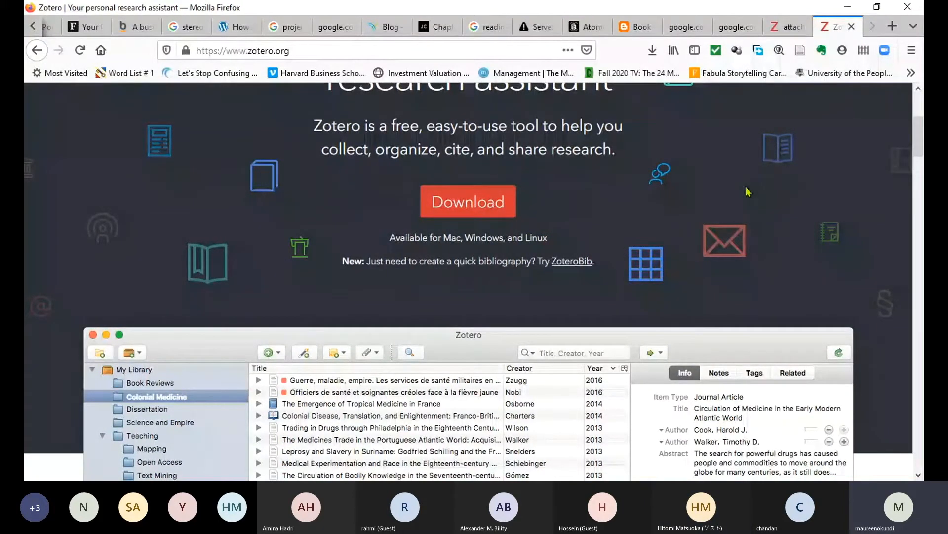
pyautogui.click(463, 207)
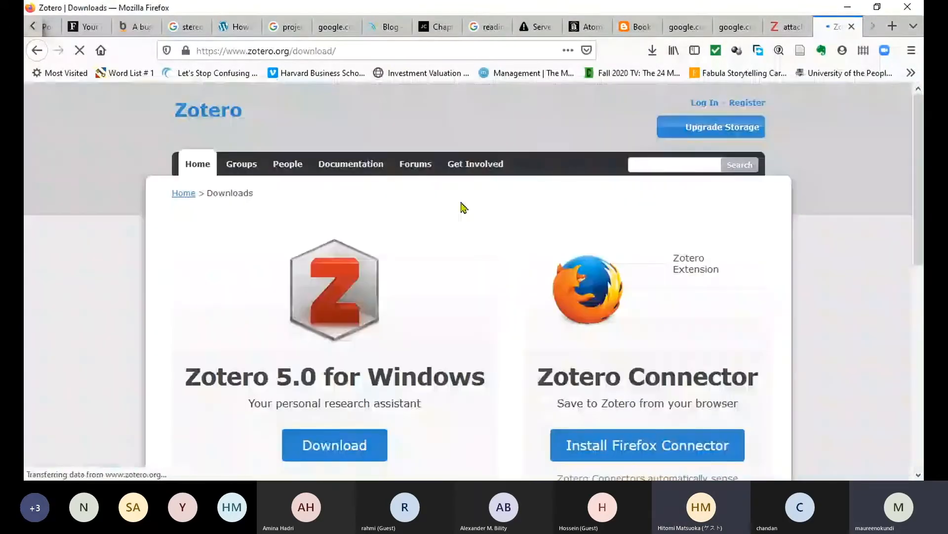
# Scroll the Downloads page to the Plugins section and open the plugins list in a new tab.
pyautogui.scroll(-4, 462, 207)
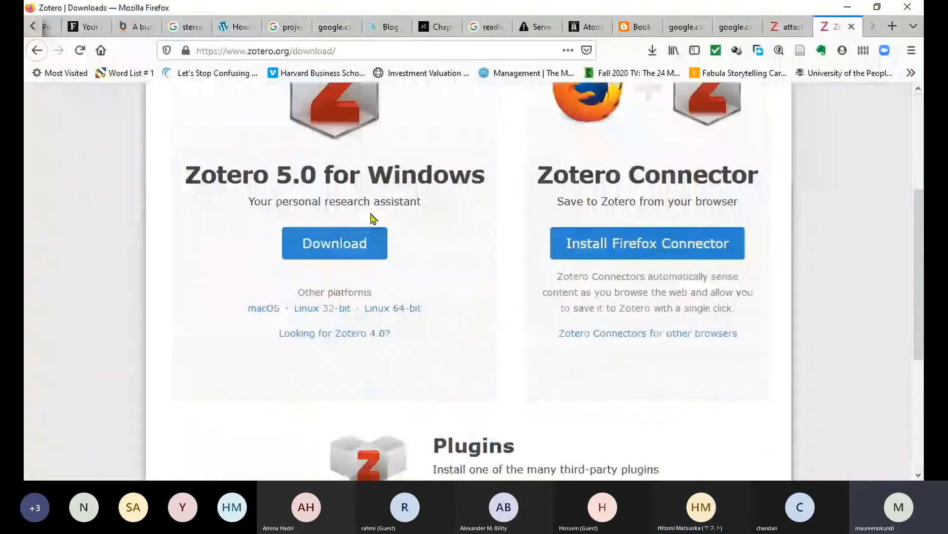
pyautogui.scroll(-4, 512, 240)
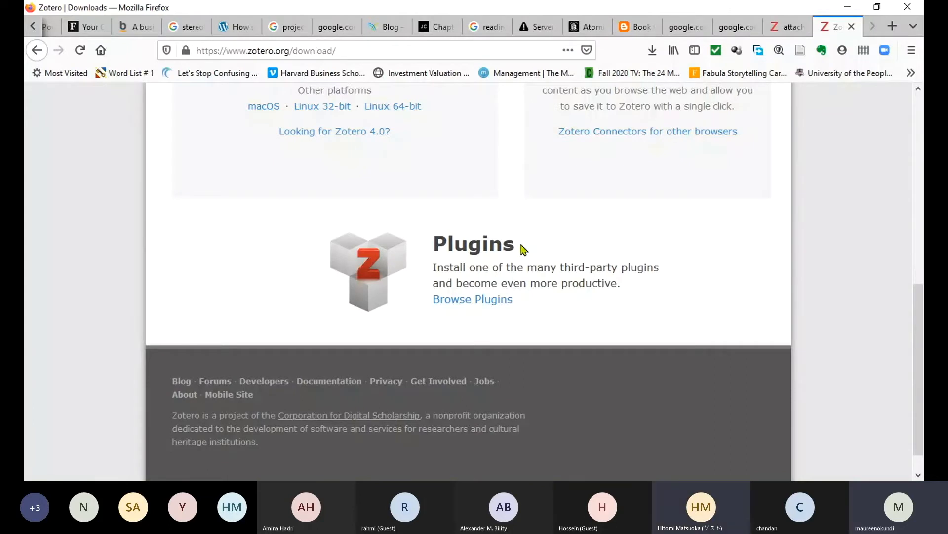
pyautogui.click(471, 302)
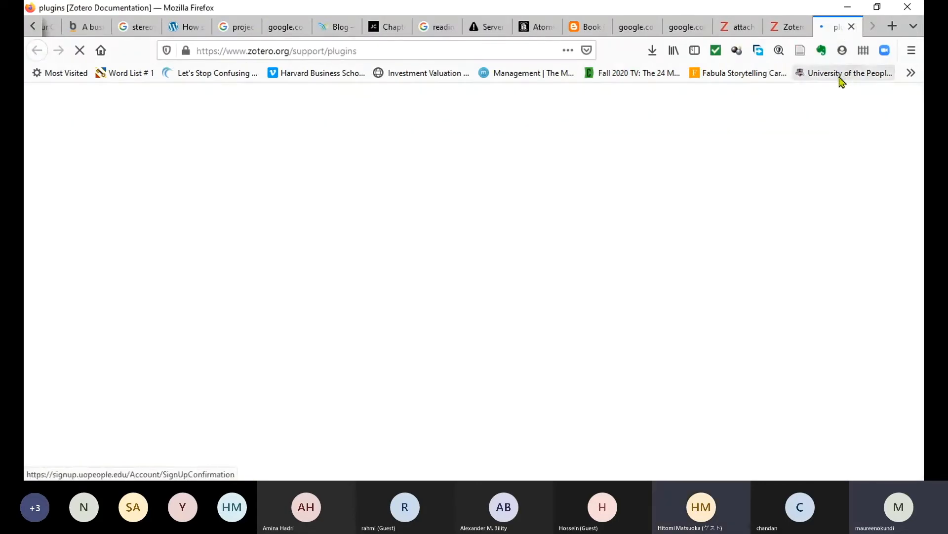
# Browse the Zotero plugins list, then return to the Downloads tab.
pyautogui.scroll(-3, 431, 262)
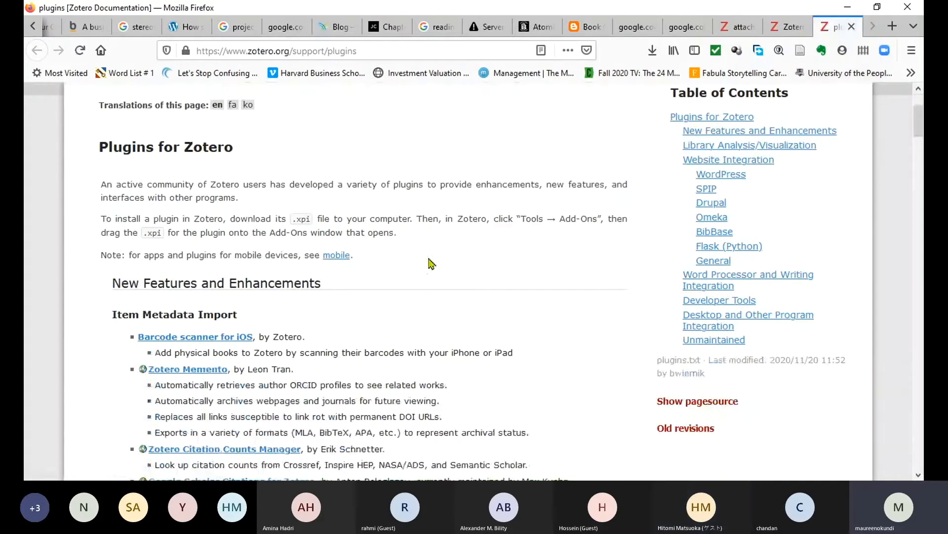
pyautogui.scroll(-1, 431, 263)
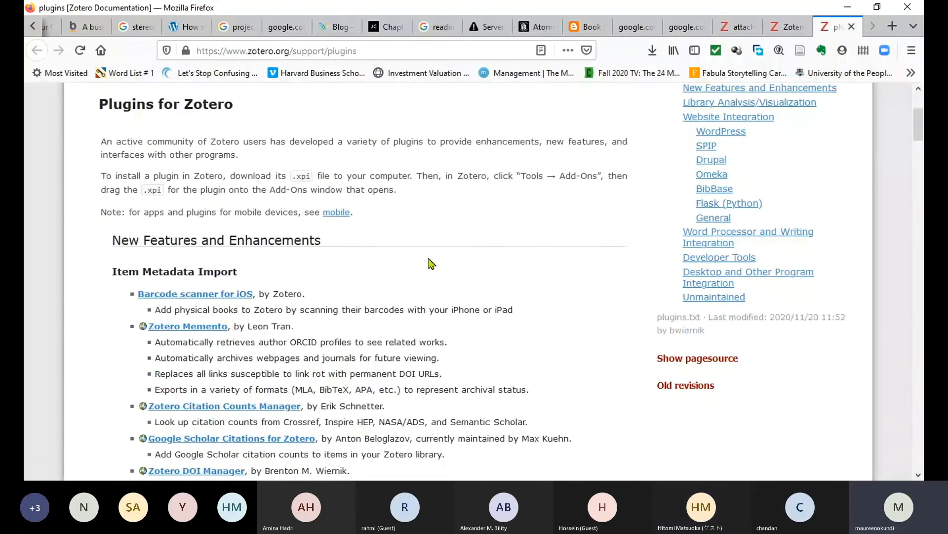
pyautogui.scroll(-5, 432, 263)
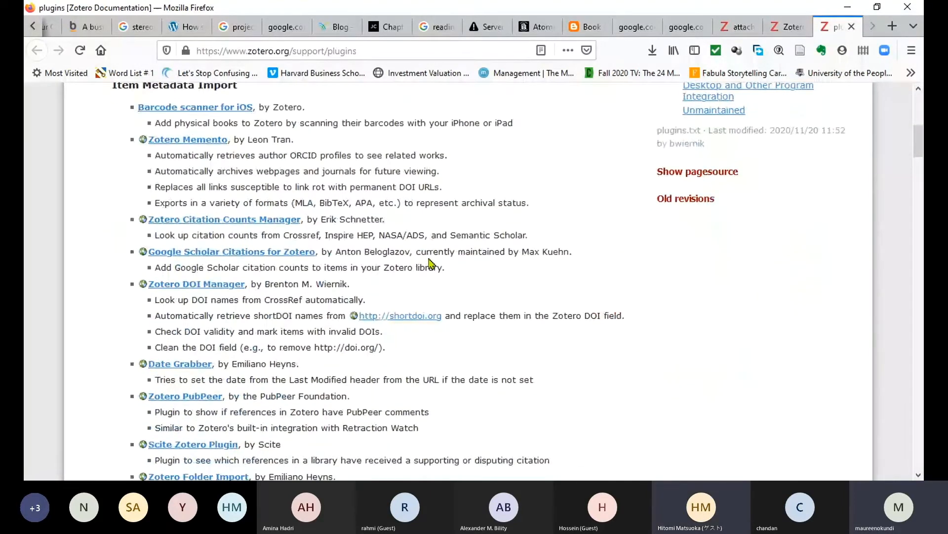
pyautogui.scroll(-1, 431, 263)
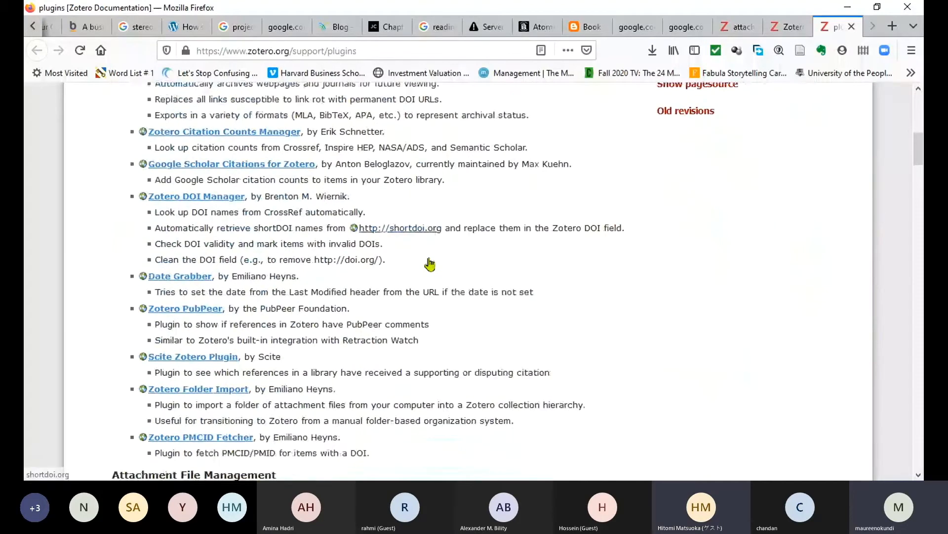
pyautogui.scroll(-4, 430, 264)
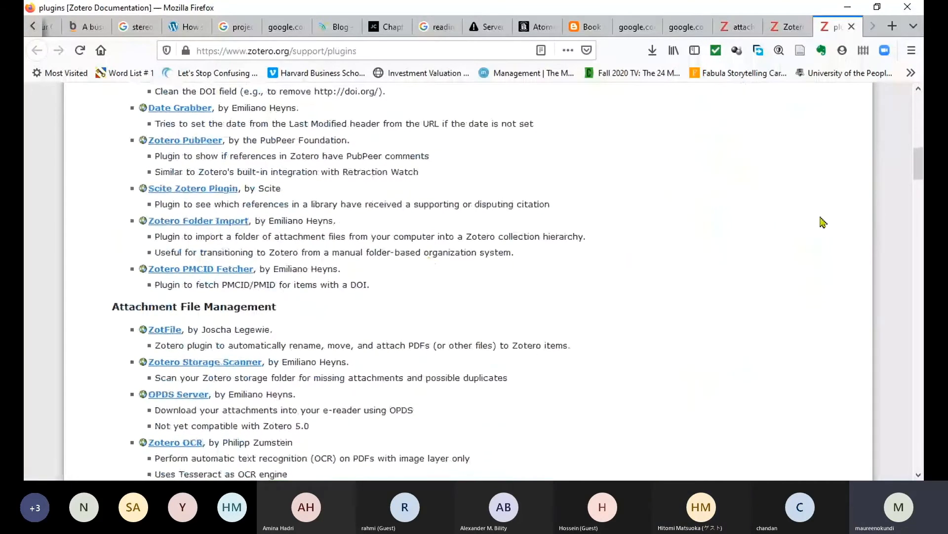
pyautogui.hotkey('ctrl', 'pageup')
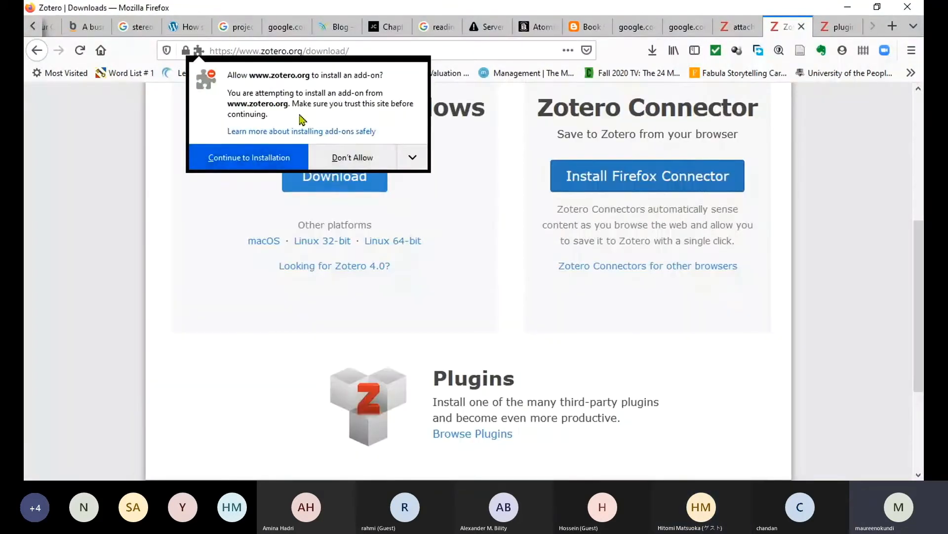
# Allow and add the Zotero Connector add-on in Firefox, then dismiss its confirmation notice.
pyautogui.click(248, 158)
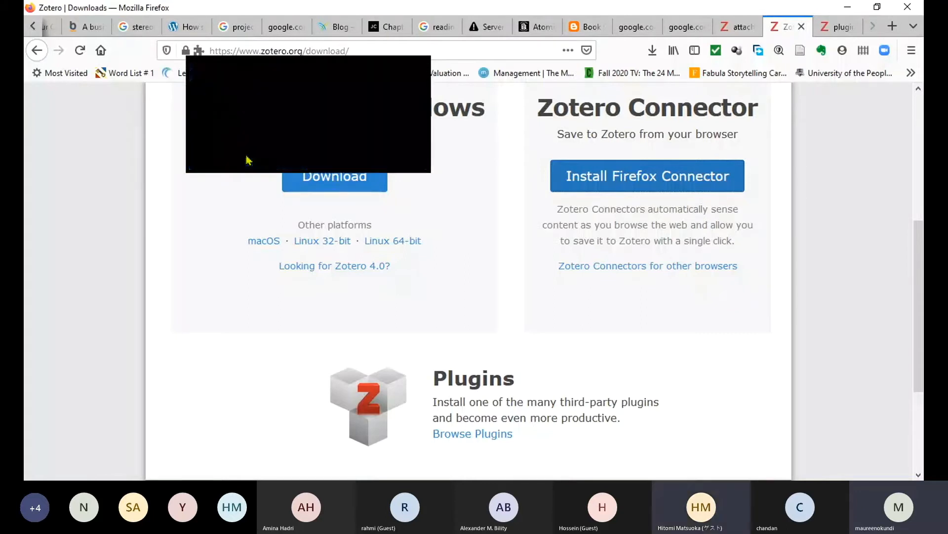
pyautogui.click(247, 173)
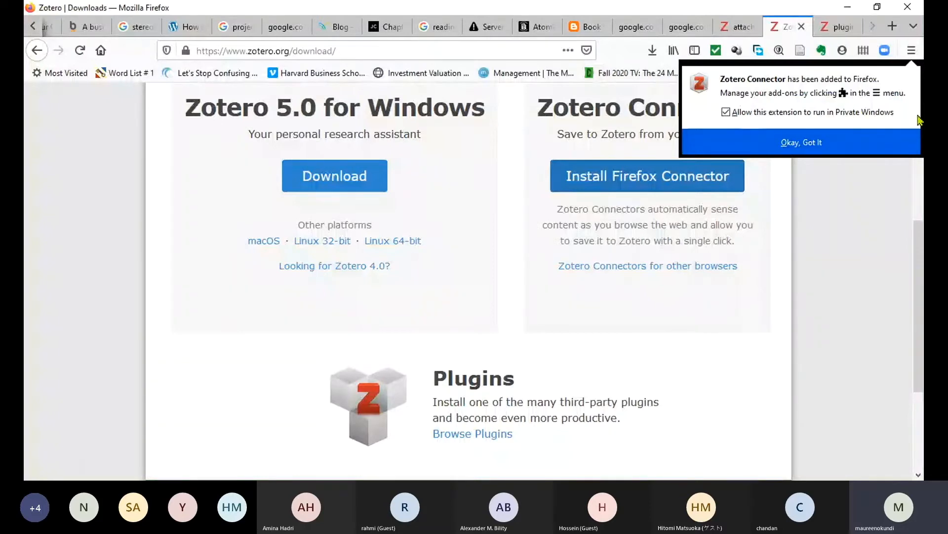
pyautogui.click(809, 143)
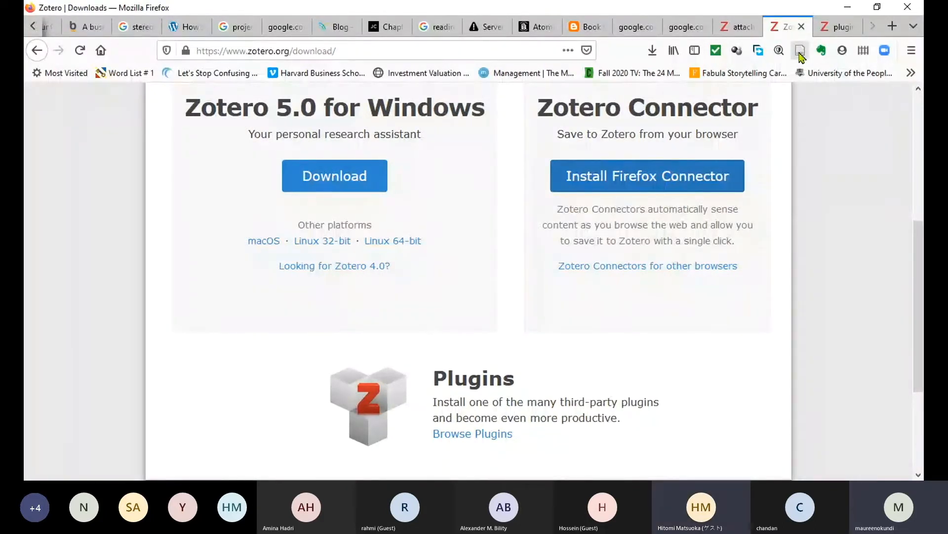
# Save the Zotero 5.0 for Windows installer to Downloads, replacing the existing setup file.
pyautogui.click(324, 183)
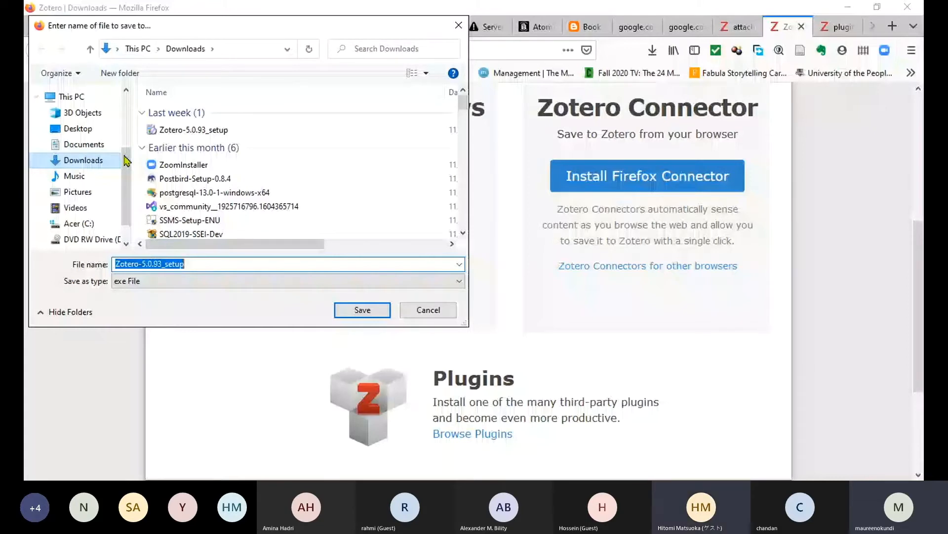
pyautogui.press('Return')
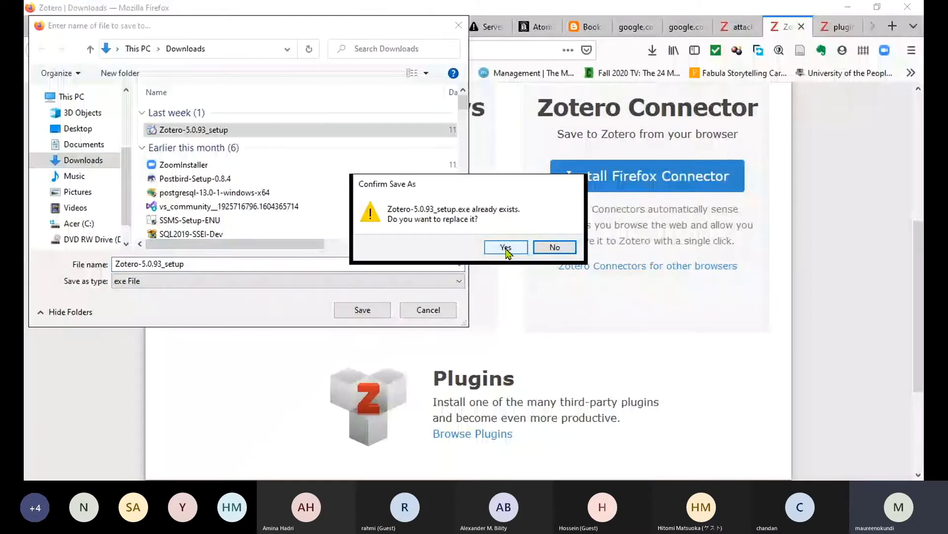
pyautogui.click(506, 248)
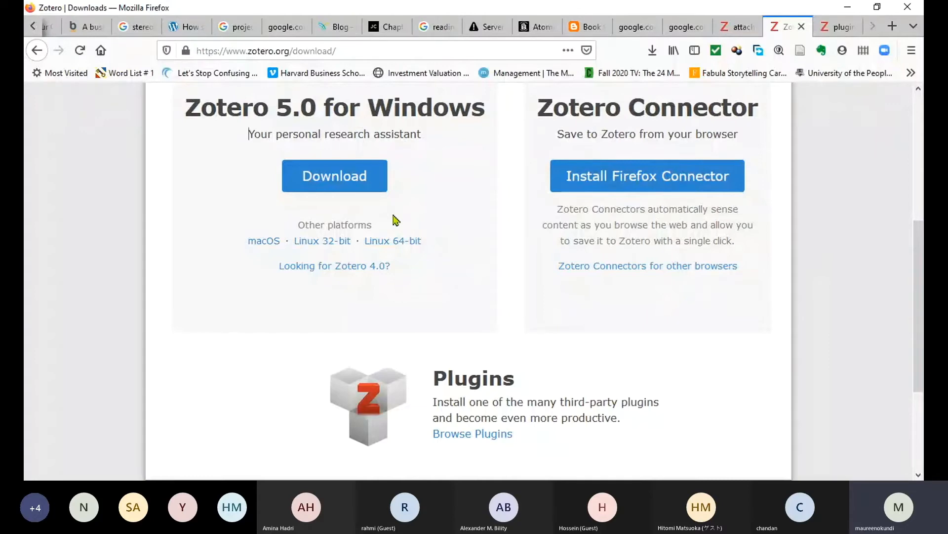
pyautogui.click(912, 433)
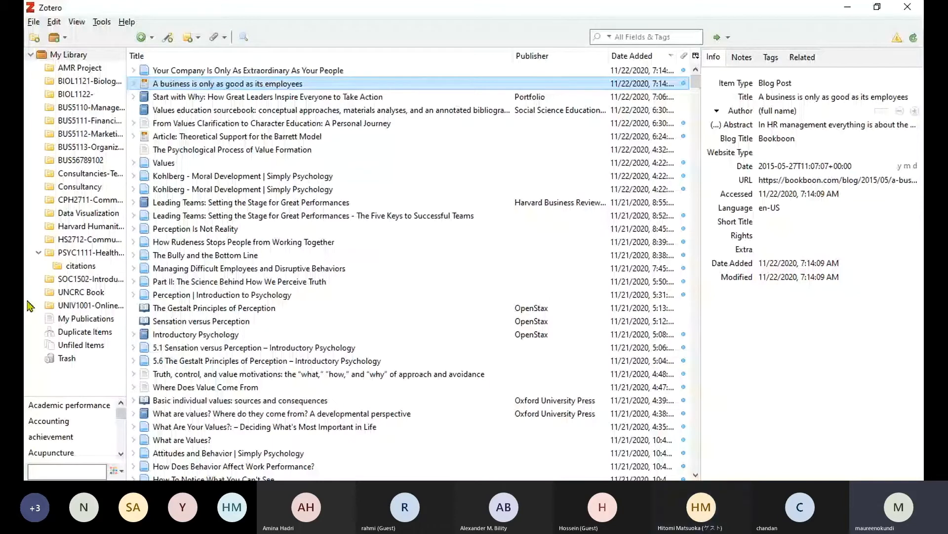
# Open the New Collection dialog from My Library.
pyautogui.click(34, 37)
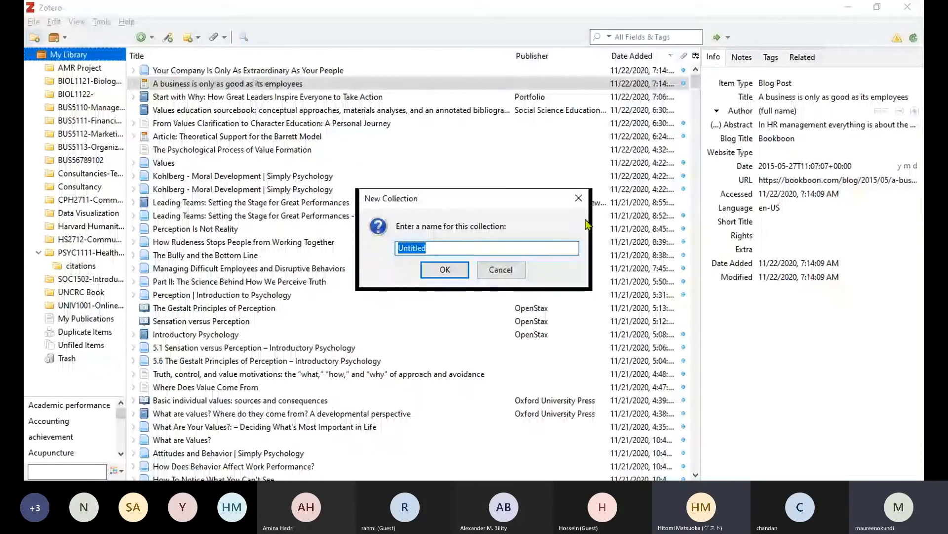
# Paste 'Zotero Fun on MSTeams' as the collection name and confirm it.
pyautogui.write('Zotero Fun on MSTeams')
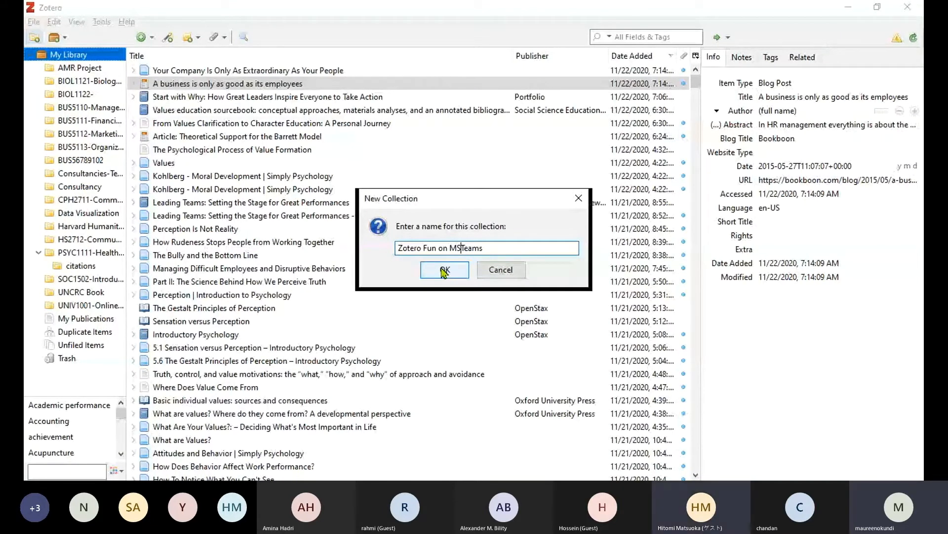
pyautogui.click(444, 270)
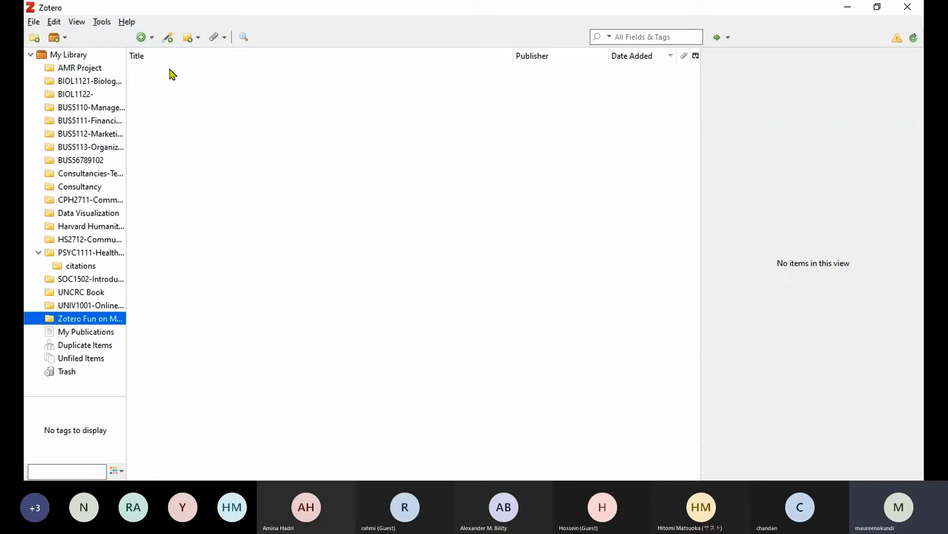
# Add a Book item titled 'Organizational Be…' with first author last name Robbins.
pyautogui.click(169, 70)
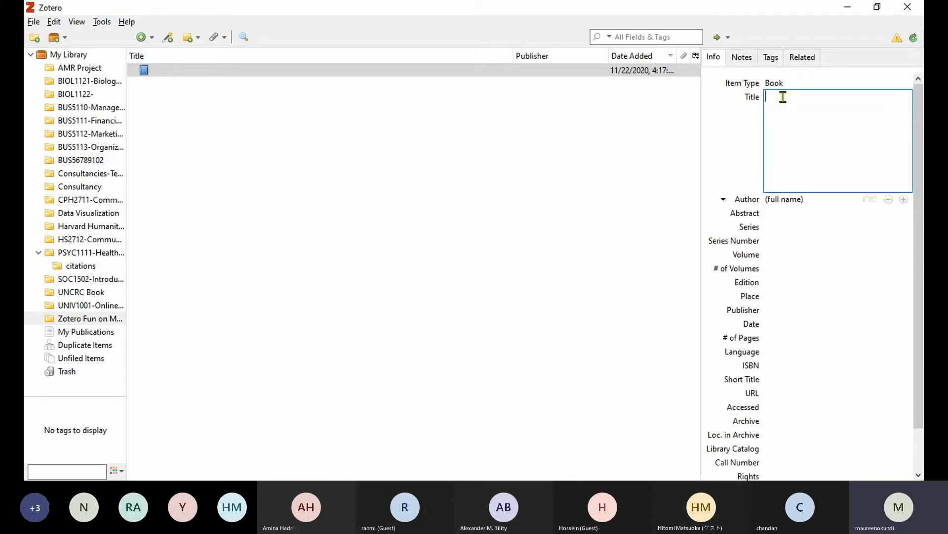
pyautogui.write('Organizational Be')
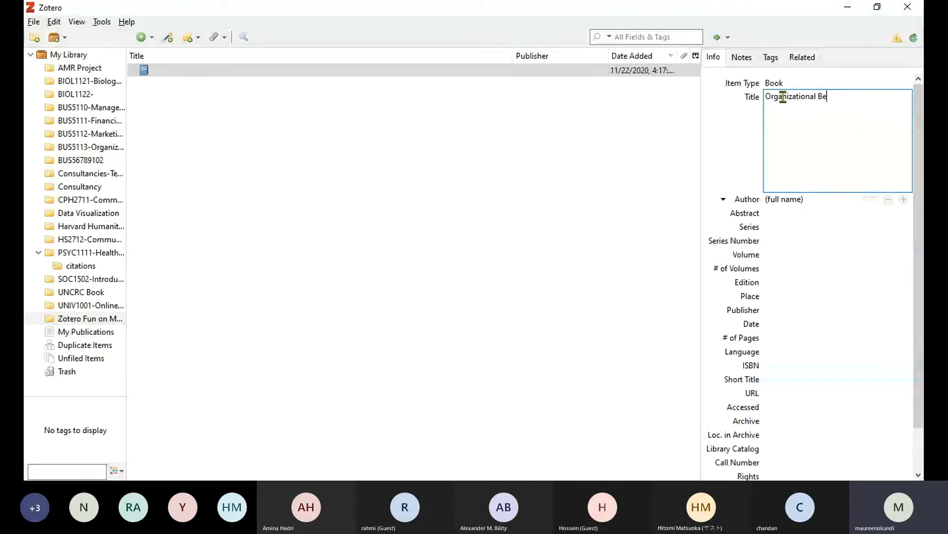
pyautogui.press('Tab')
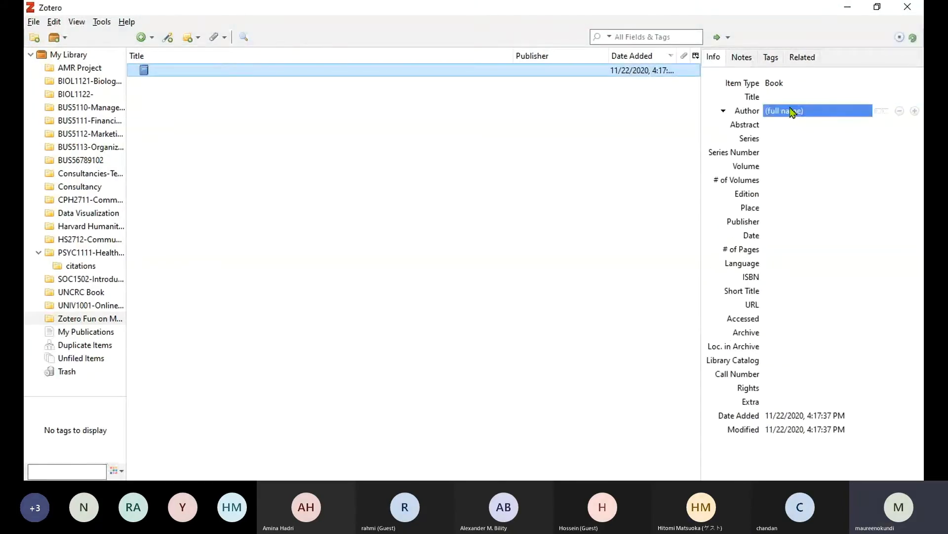
pyautogui.click(882, 111)
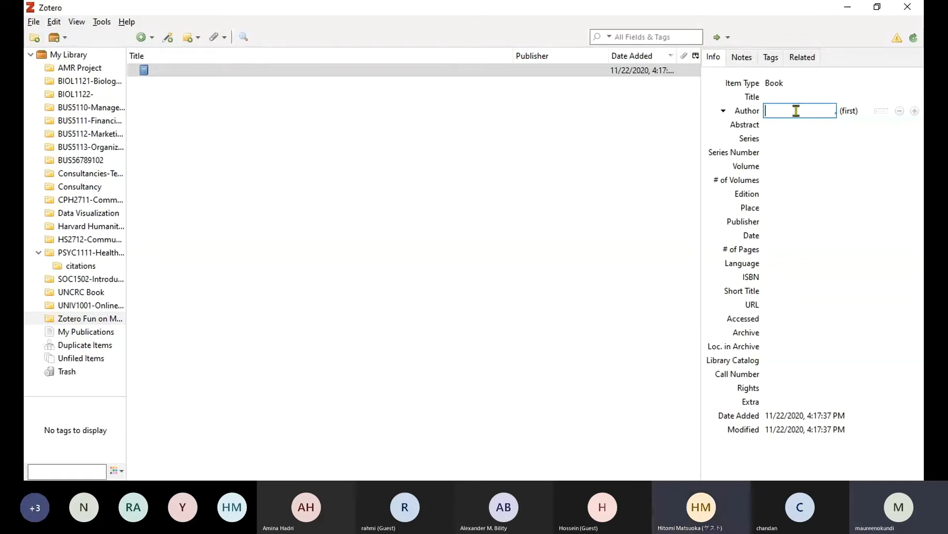
pyautogui.write('Robbins')
pyautogui.press('Tab')
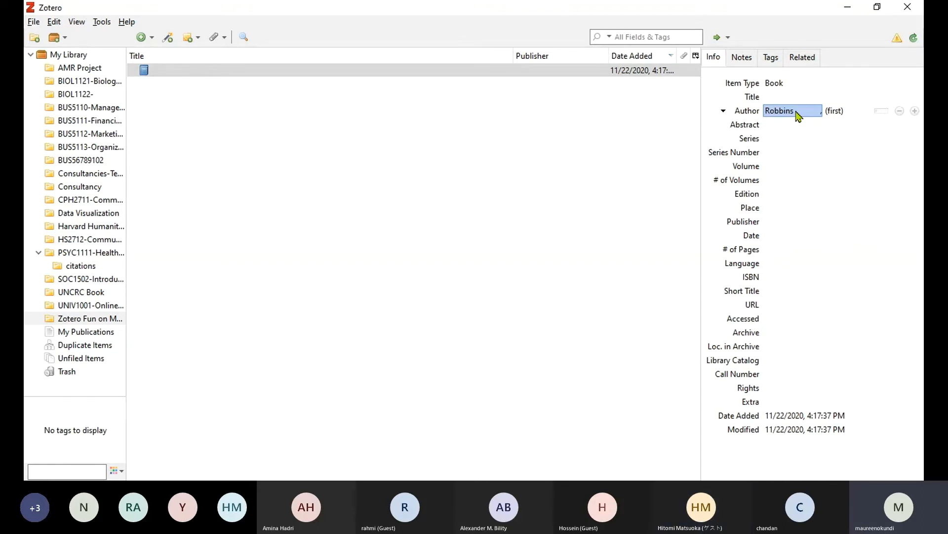
pyautogui.press('Tab')
# Add second author Judge, accepting the suggested first name.
pyautogui.click(915, 111)
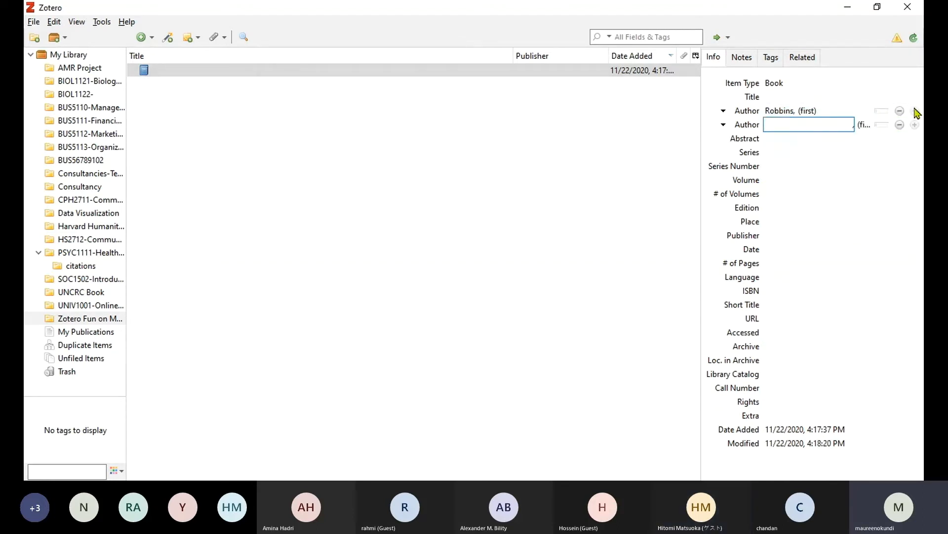
pyautogui.write('Judge')
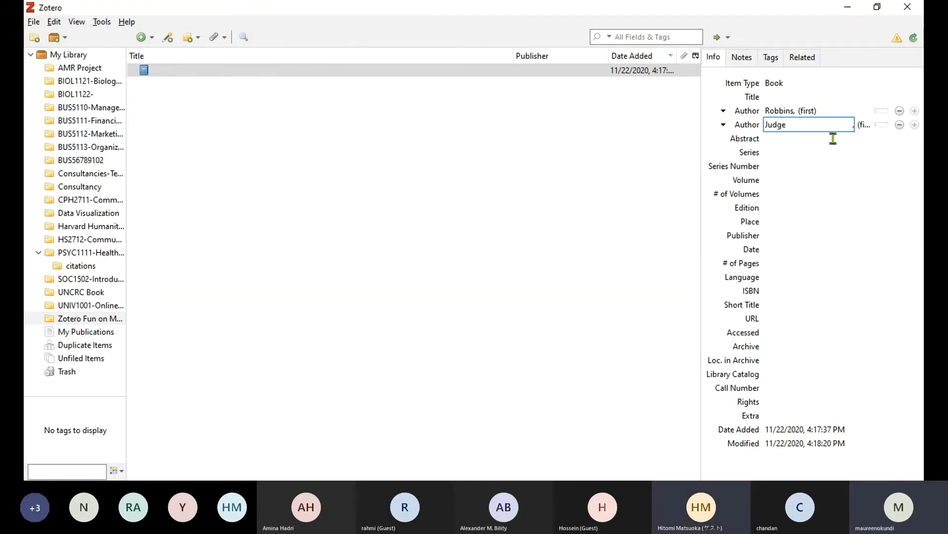
pyautogui.click(811, 154)
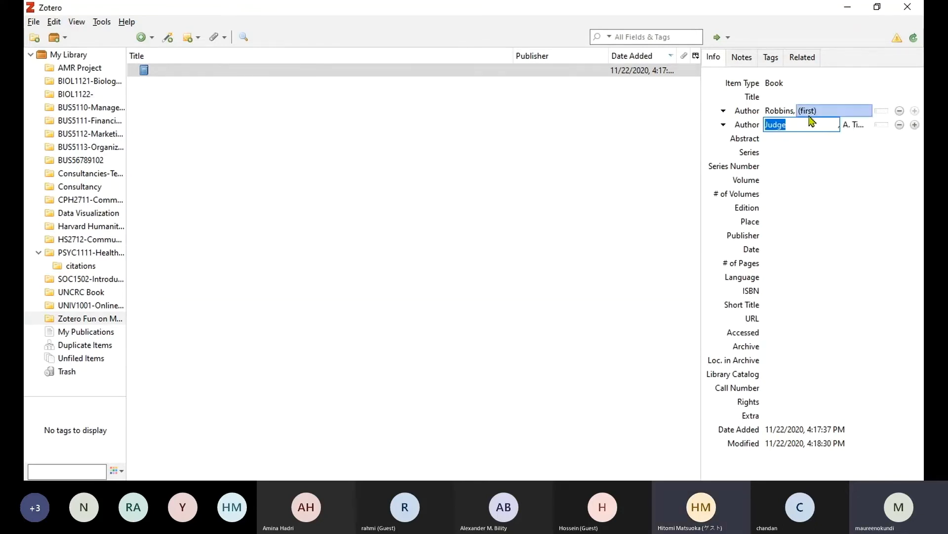
# Correct the first author's last name and accept the suggested full name.
pyautogui.click(784, 113)
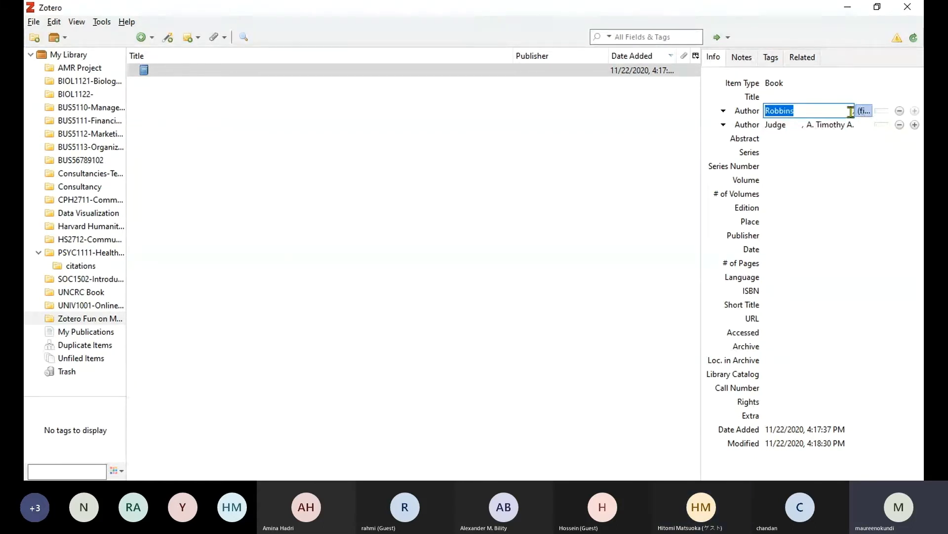
pyautogui.click(804, 109)
pyautogui.press('BackSpace')
pyautogui.press('BackSpace')
pyautogui.press('BackSpace')
pyautogui.press('BackSpace')
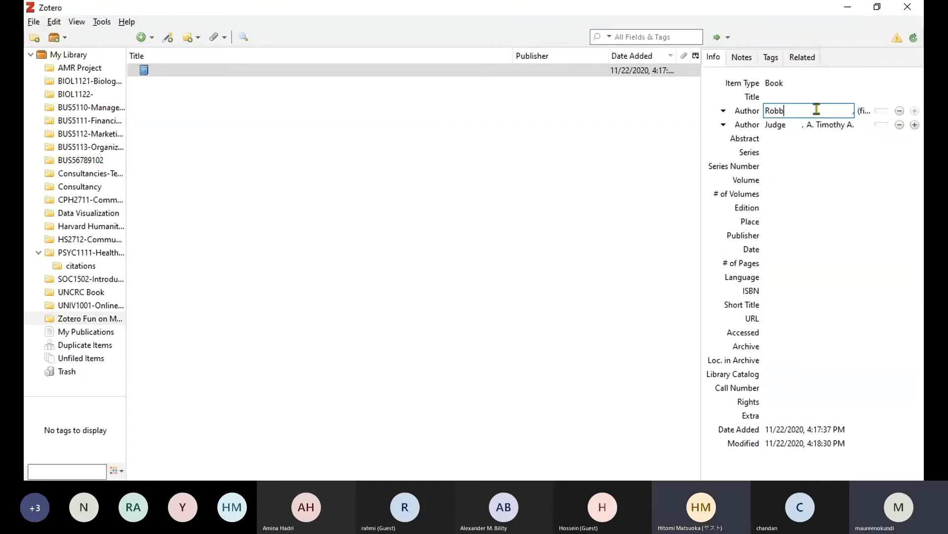
pyautogui.click(810, 164)
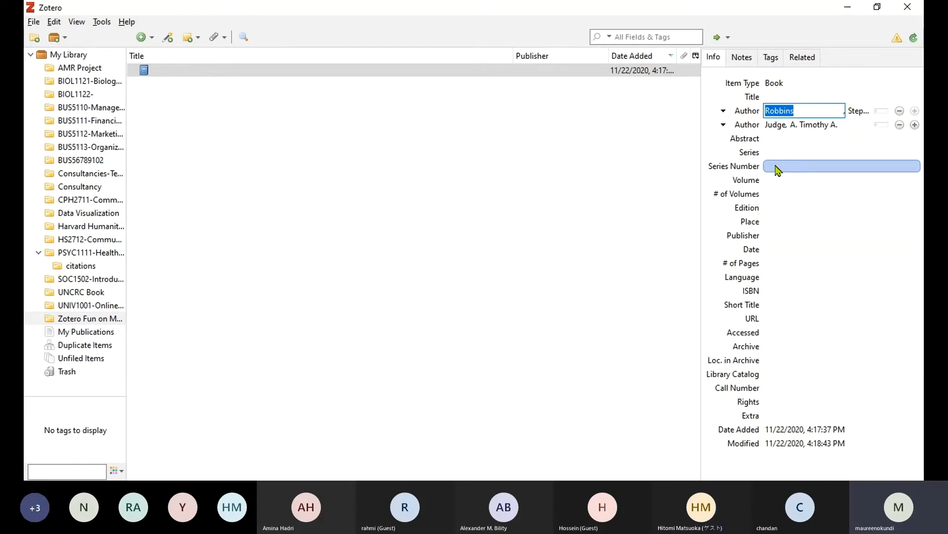
pyautogui.click(653, 157)
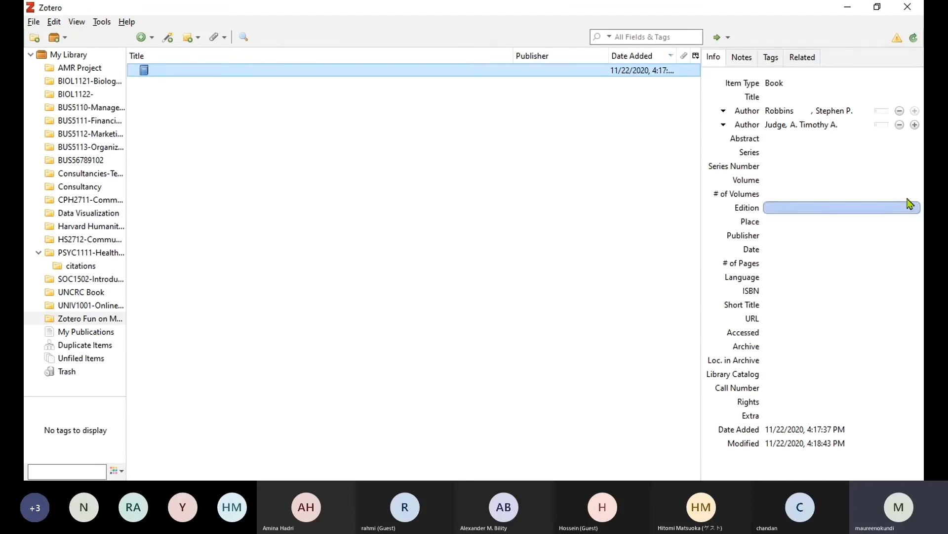
pyautogui.click(774, 113)
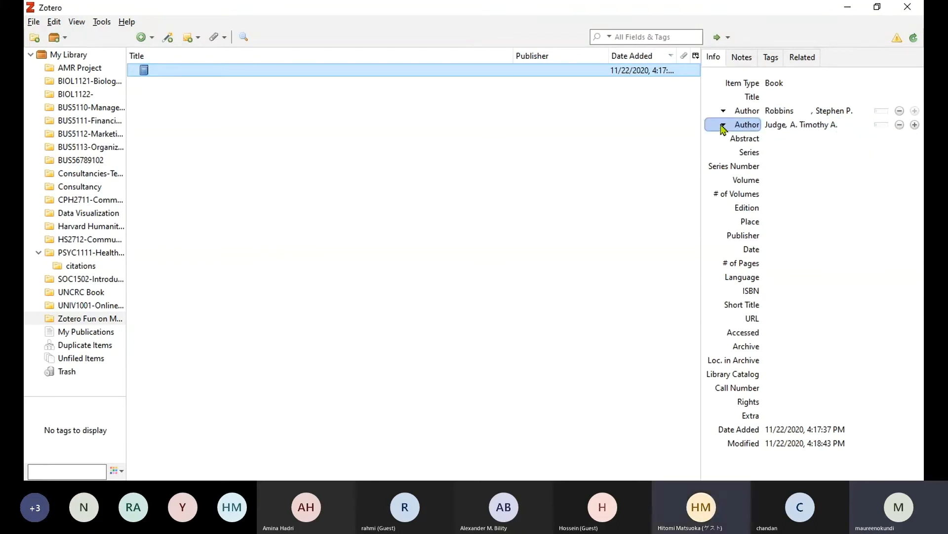
# Move the second author to first position and add another creator row.
pyautogui.click(756, 221)
pyautogui.click(786, 112)
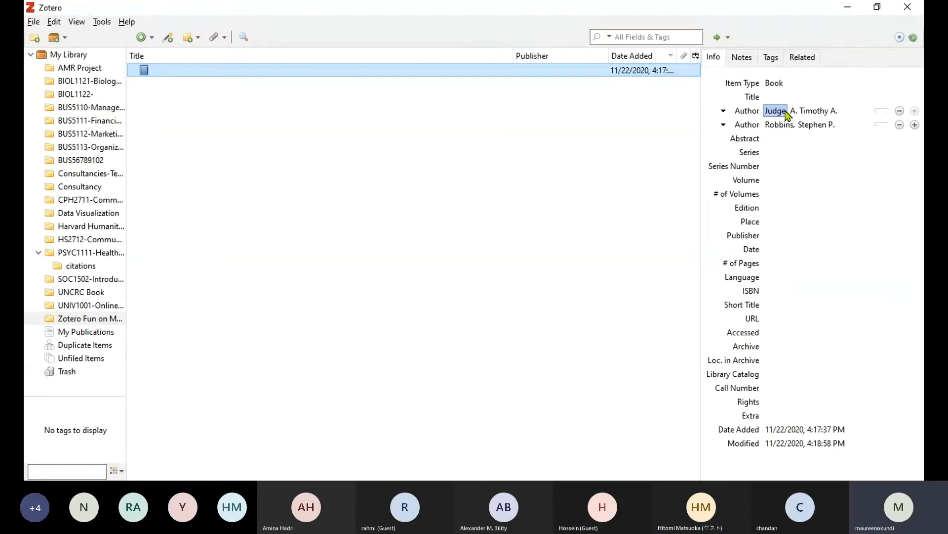
pyautogui.click(915, 124)
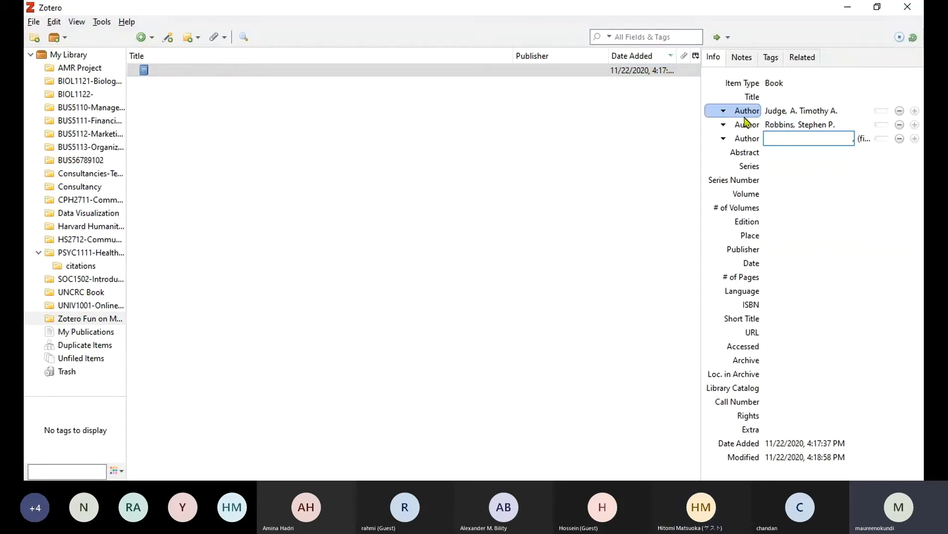
pyautogui.click(812, 111)
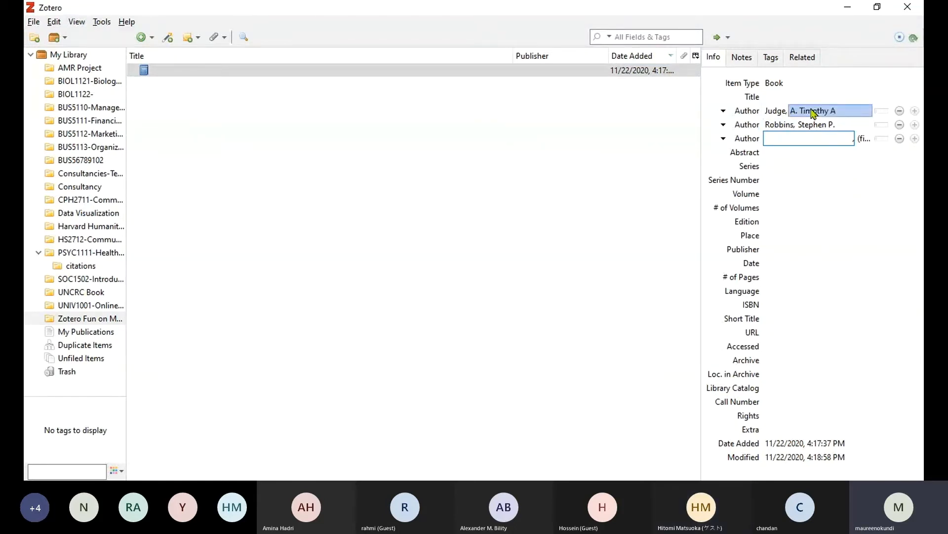
pyautogui.click(723, 139)
pyautogui.click(744, 183)
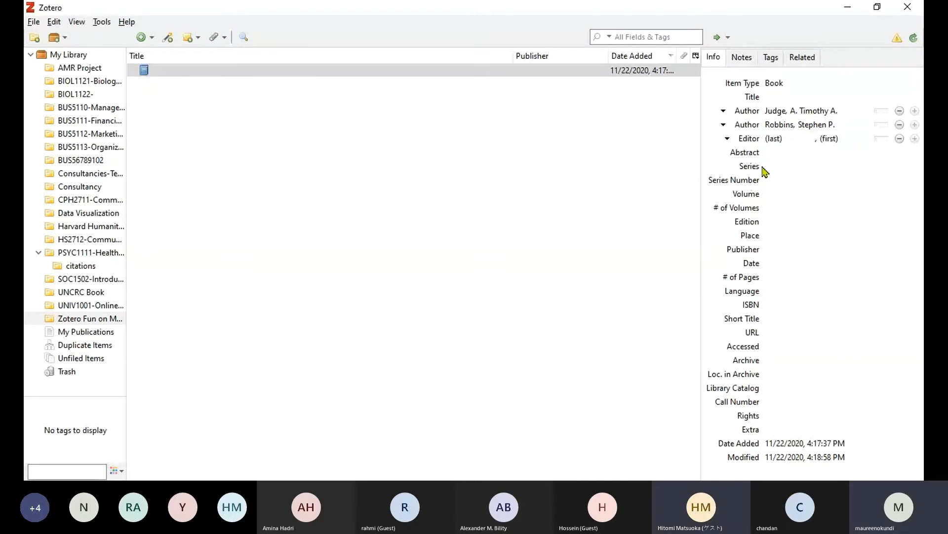
pyautogui.click(774, 140)
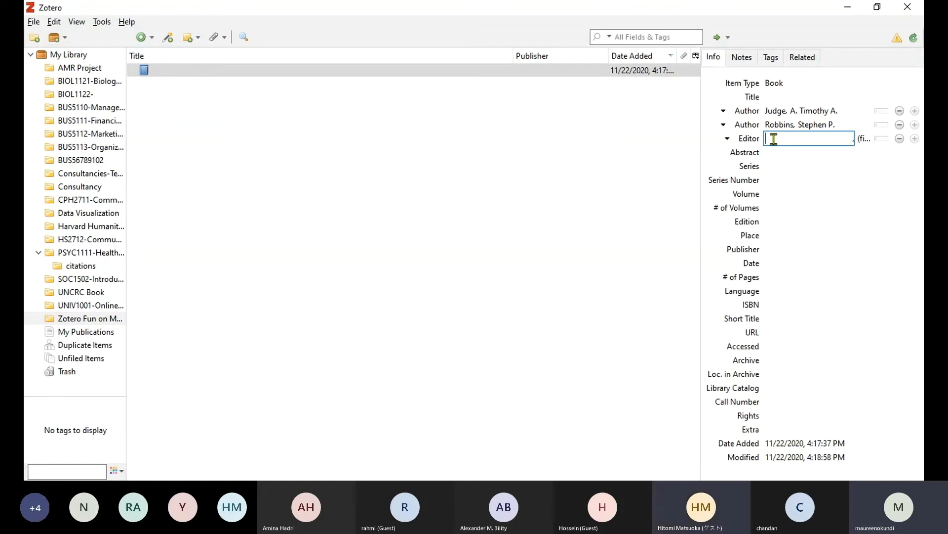
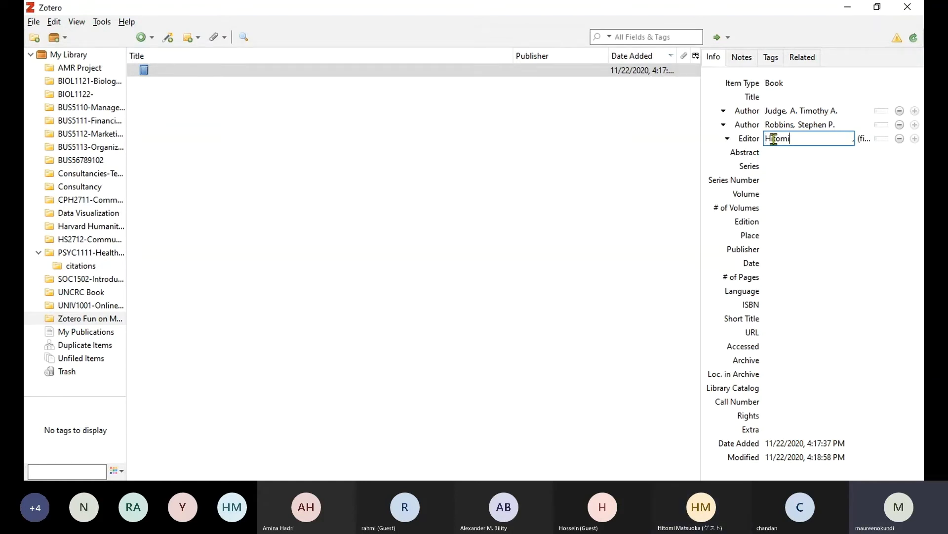
pyautogui.press('Tab')
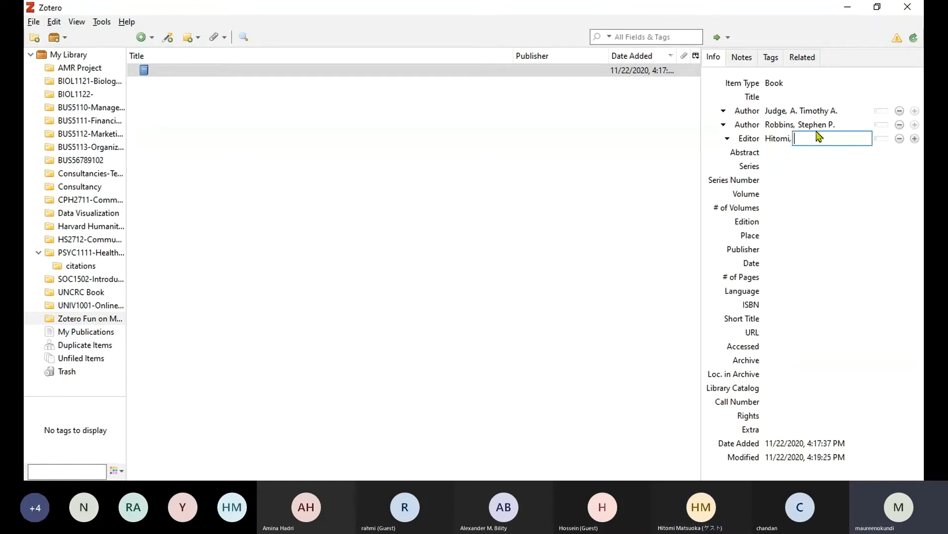
pyautogui.hotkey('shift', 'Tab')
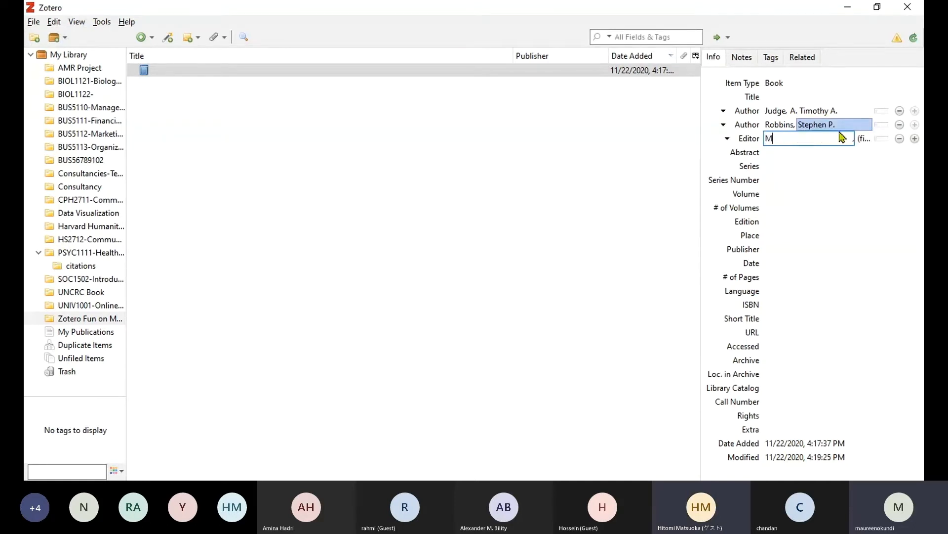
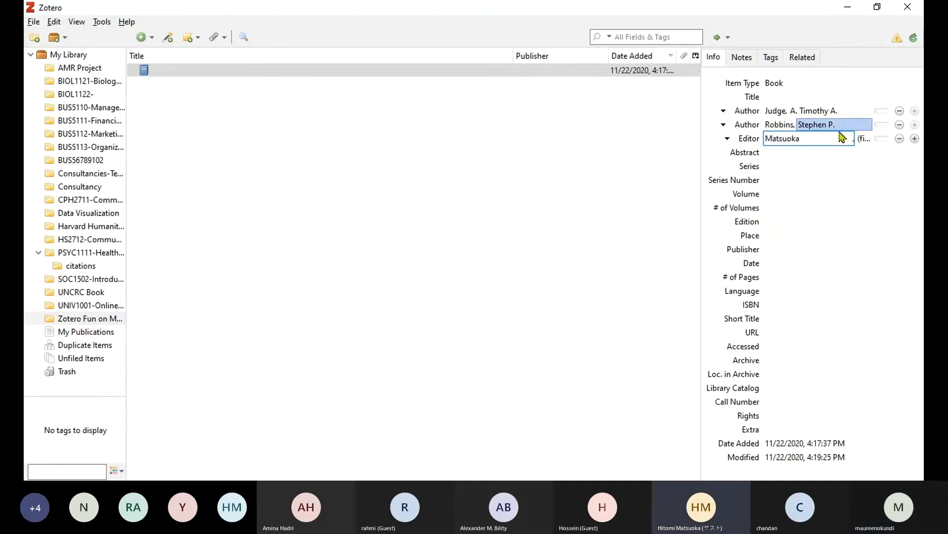
pyautogui.press('Return')
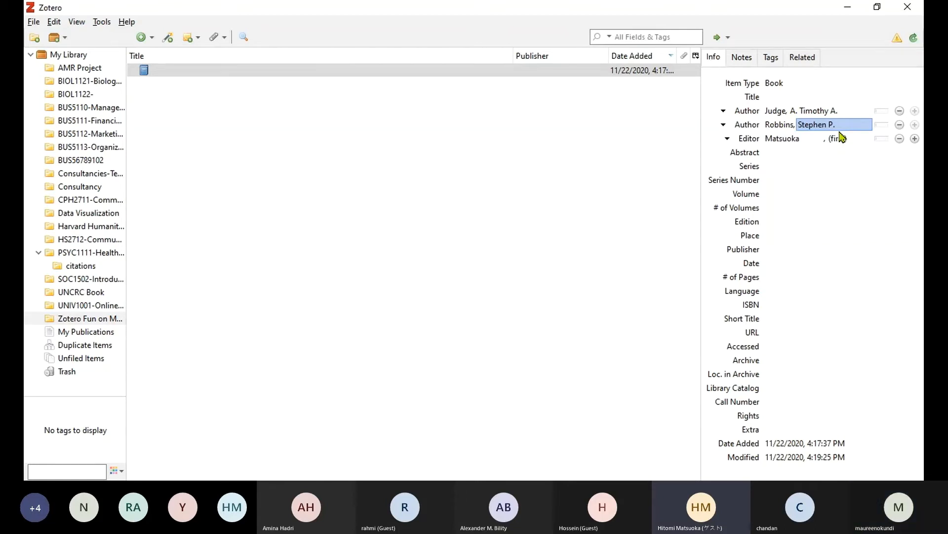
pyautogui.click(840, 139)
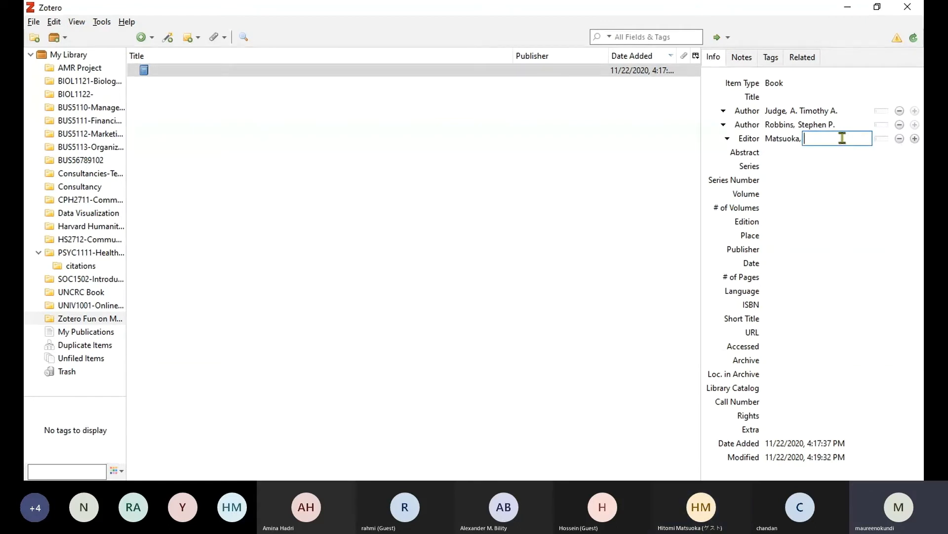
pyautogui.write('Hitomi')
pyautogui.press('Return')
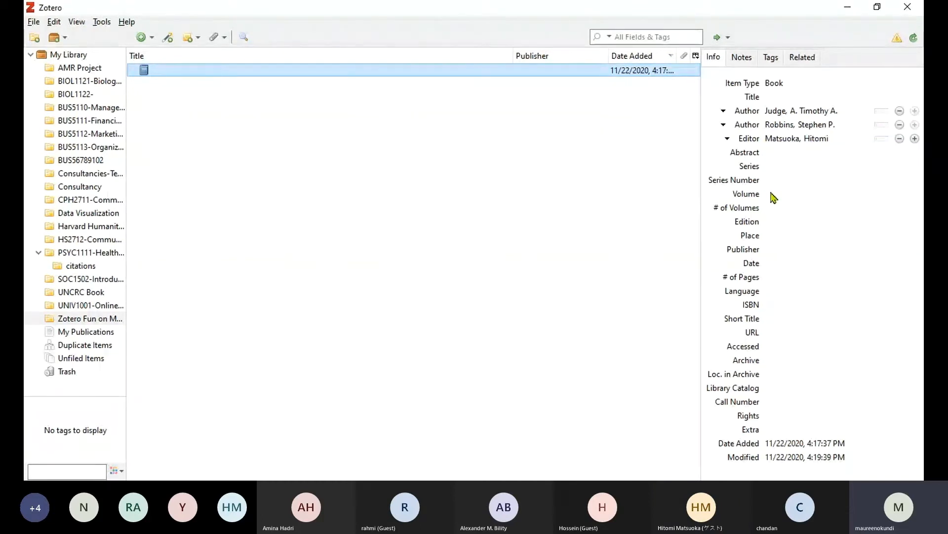
pyautogui.click(776, 249)
# Set the book's publisher to 'Whoever' and date to 2020, then add a blank Dictionary Entry item.
pyautogui.write('Wh')
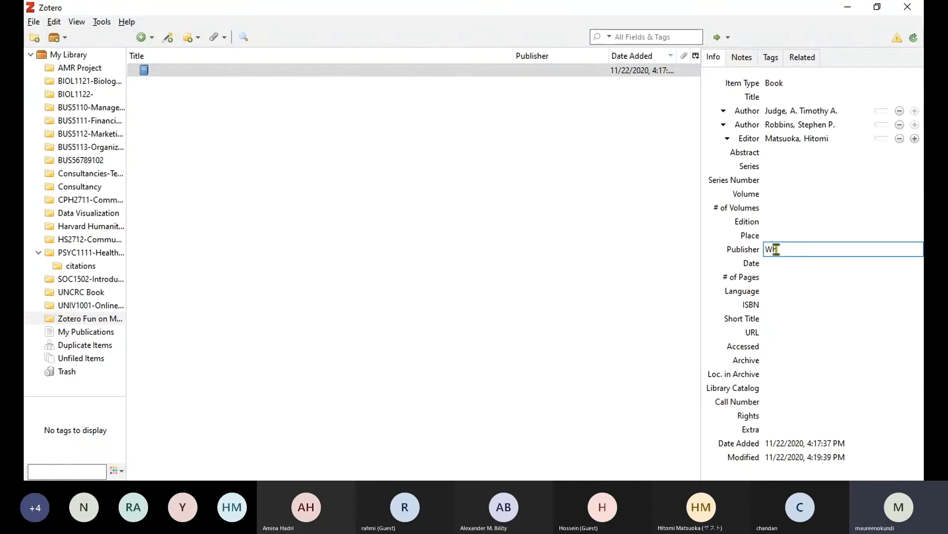
pyautogui.write('oever')
pyautogui.press('Return')
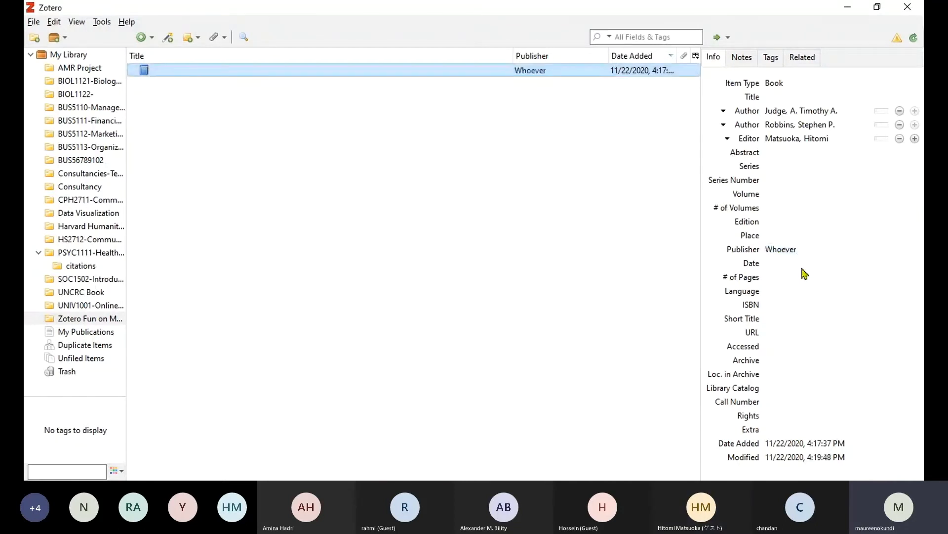
pyautogui.click(794, 265)
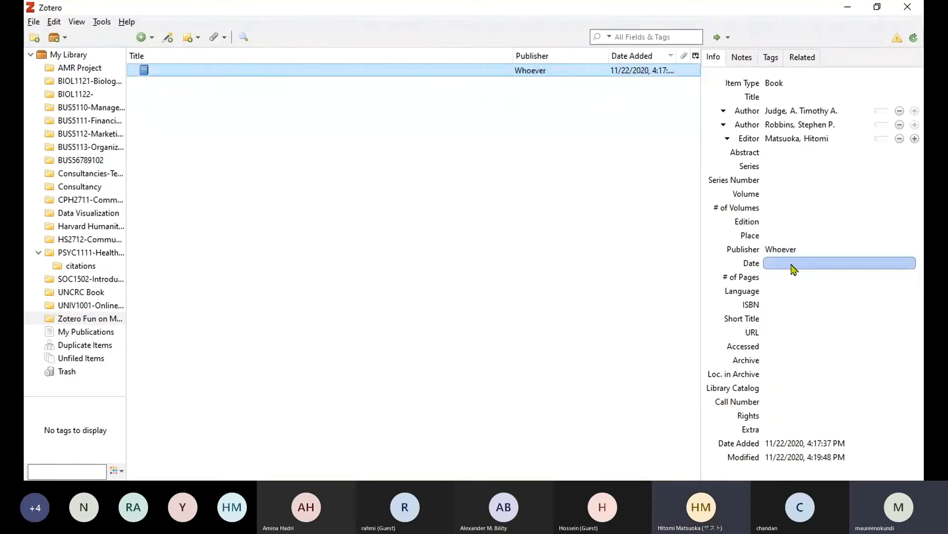
pyautogui.write('2020')
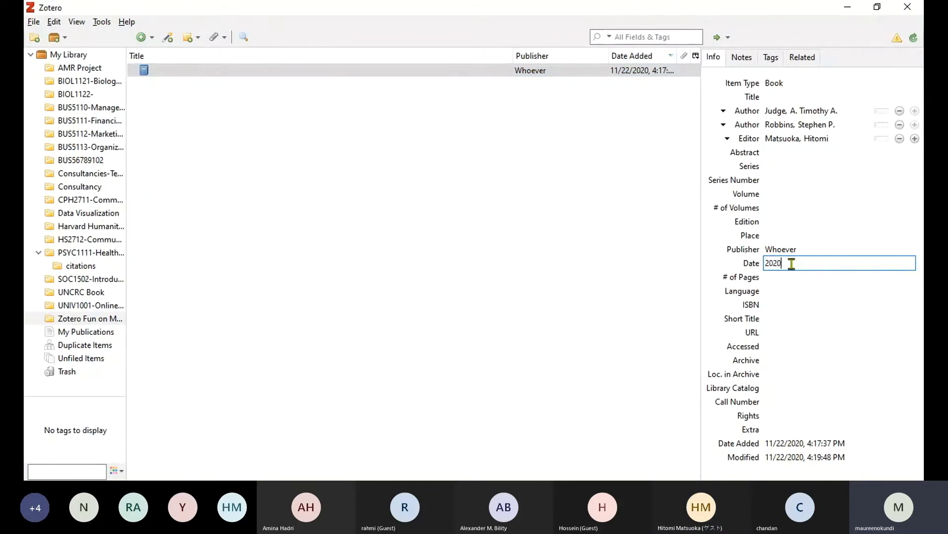
pyautogui.press('Return')
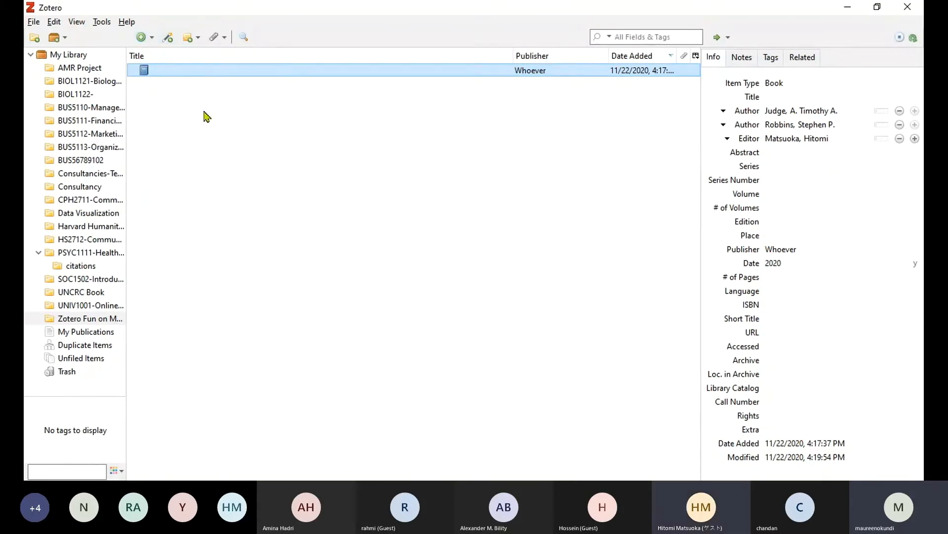
pyautogui.click(142, 37)
pyautogui.click(151, 49)
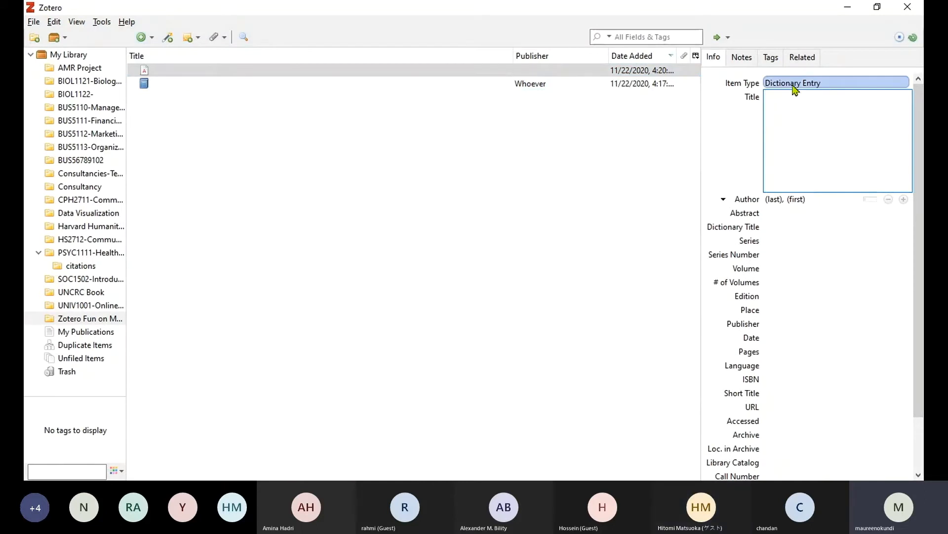
# Change the new item to a Book Section titled 'Chapter 5-Perception'.
pyautogui.click(824, 82)
pyautogui.click(826, 245)
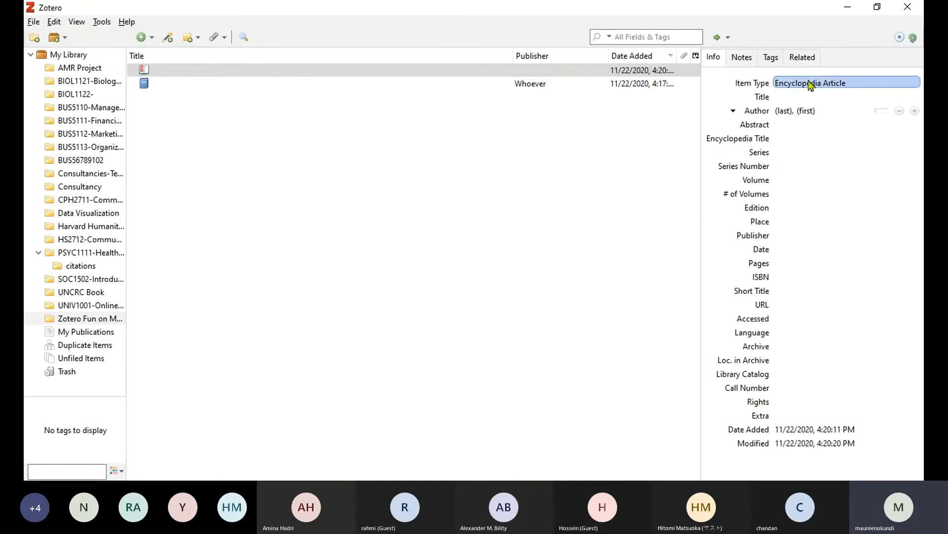
pyautogui.click(919, 186)
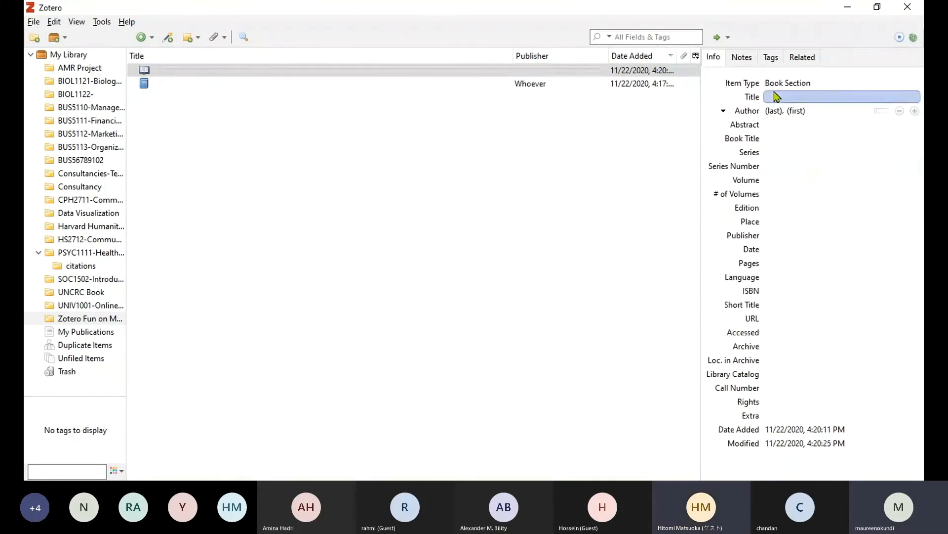
pyautogui.click(849, 97)
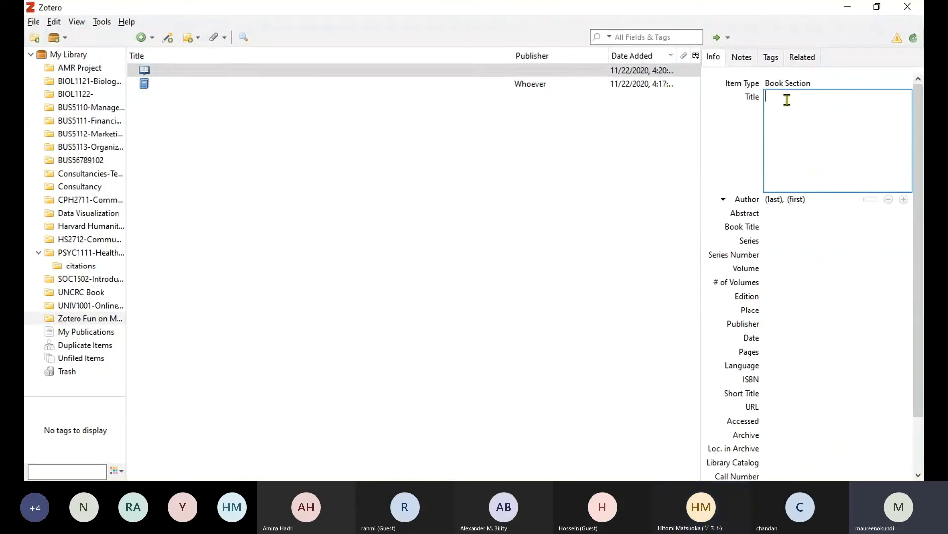
pyautogui.write('Chapter 5-Perc')
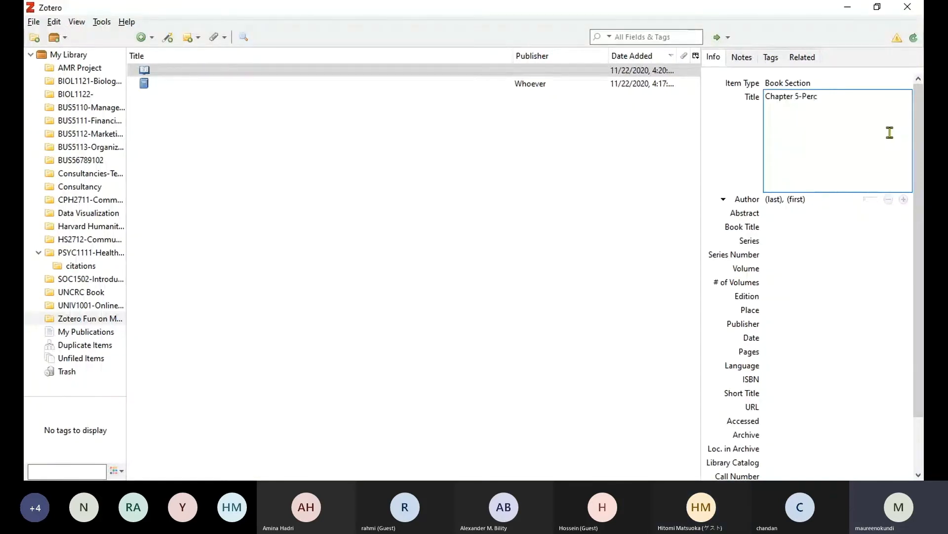
pyautogui.write('eption')
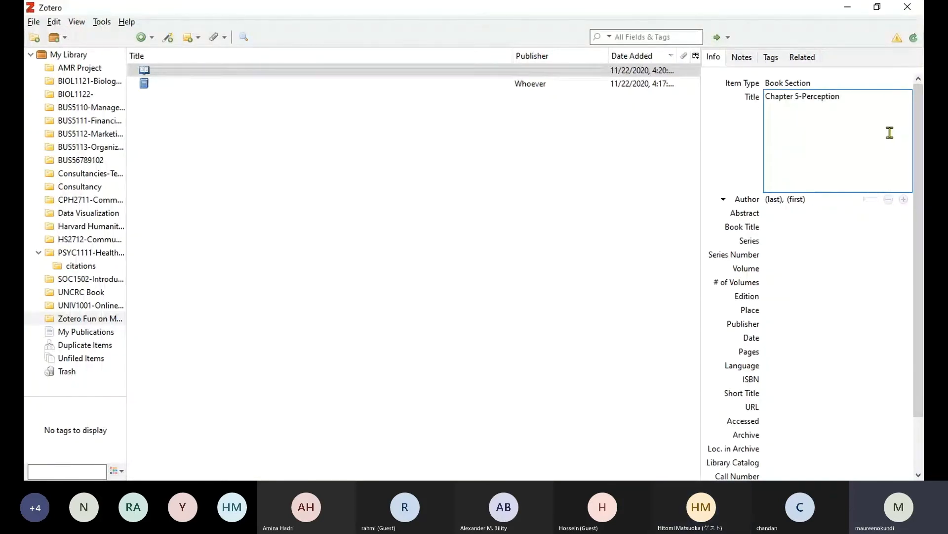
pyautogui.press('Tab')
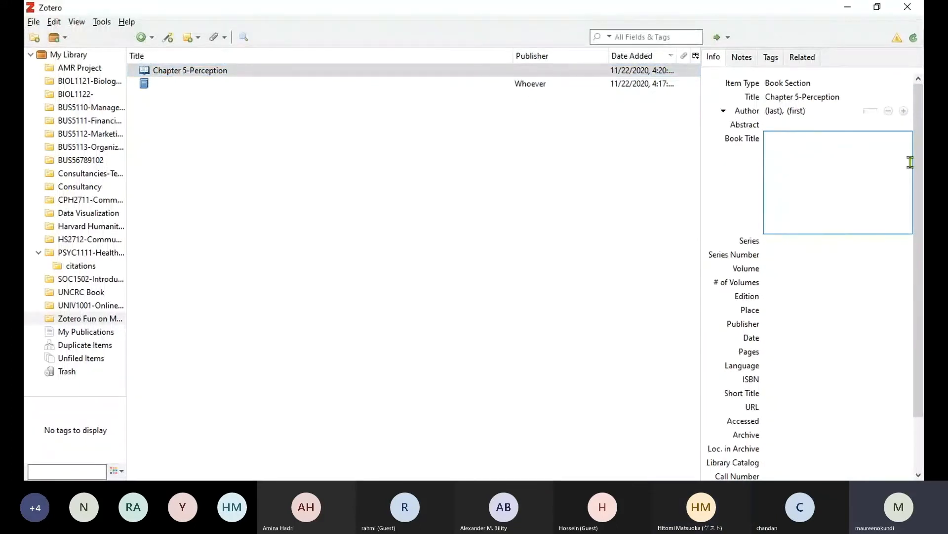
# Enter the book title 'Haha hanahah' and a single-field author full name.
pyautogui.write('Haha')
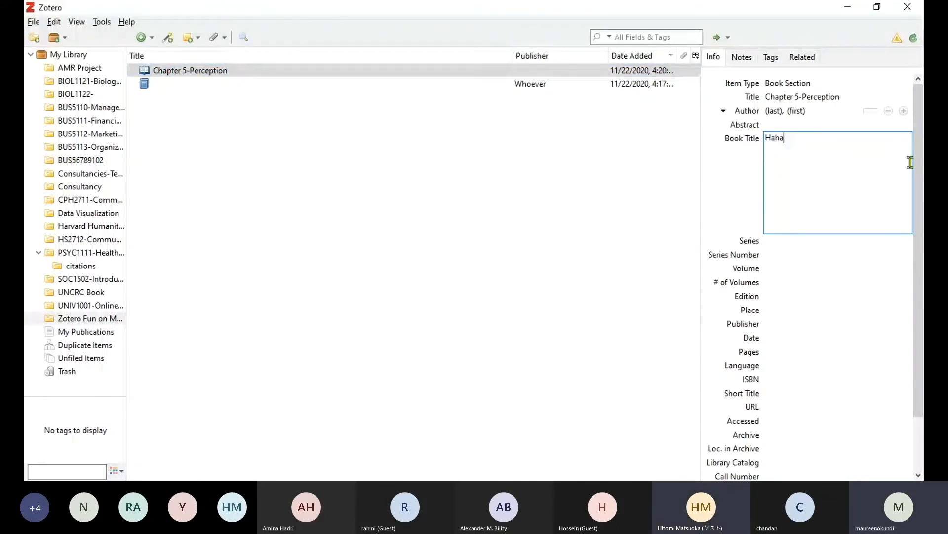
pyautogui.write(' ha')
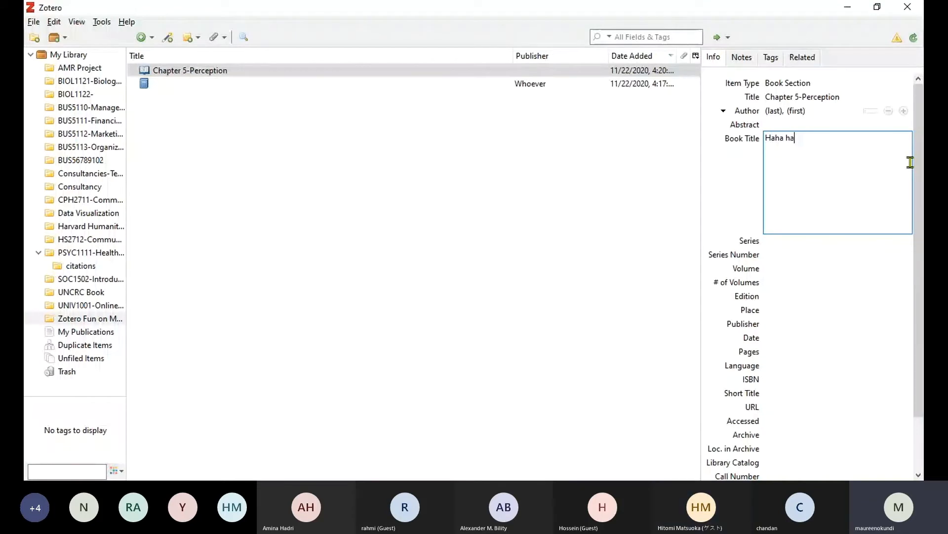
pyautogui.write('naha')
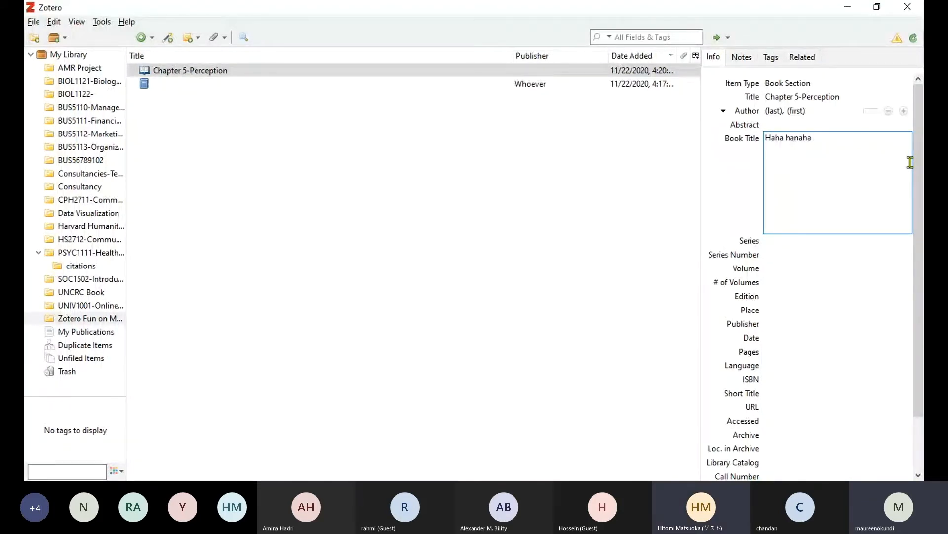
pyautogui.write('h')
pyautogui.click(887, 152)
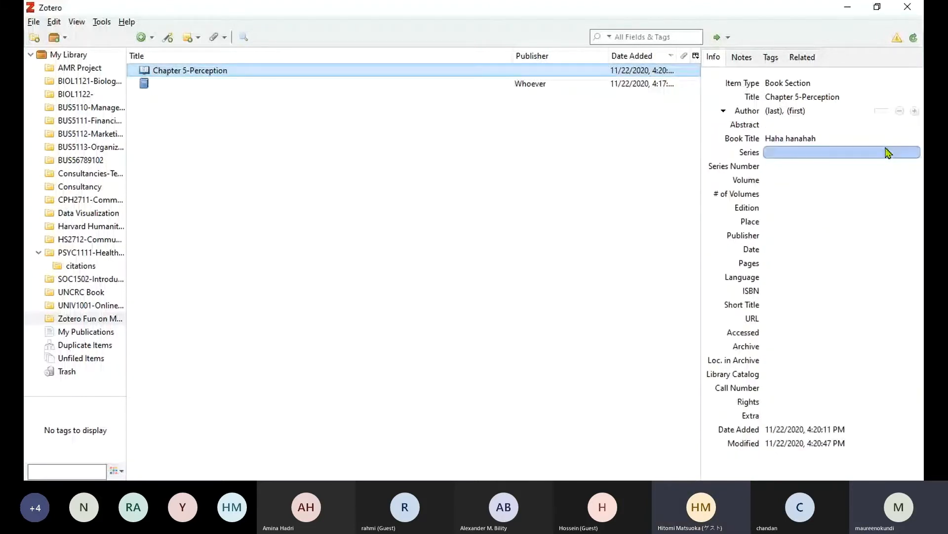
pyautogui.click(796, 110)
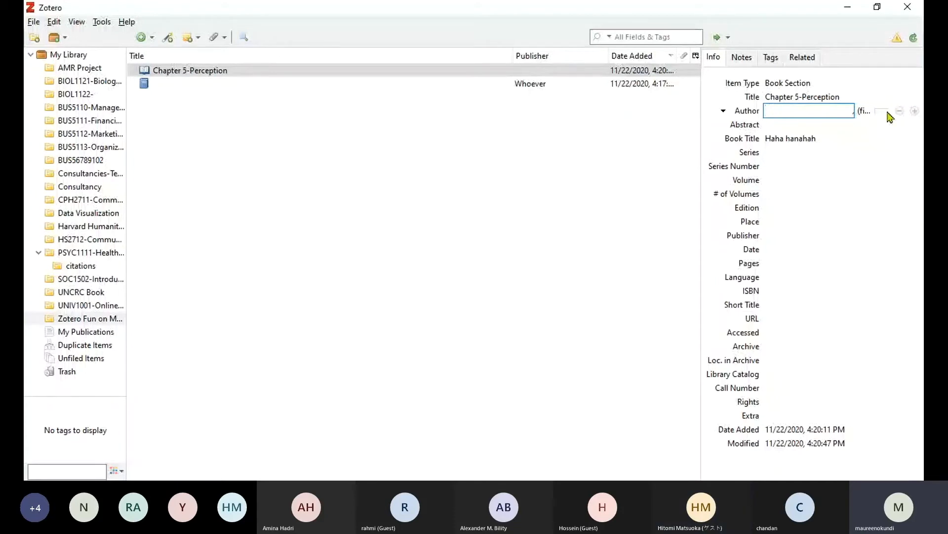
pyautogui.click(880, 112)
pyautogui.write('J')
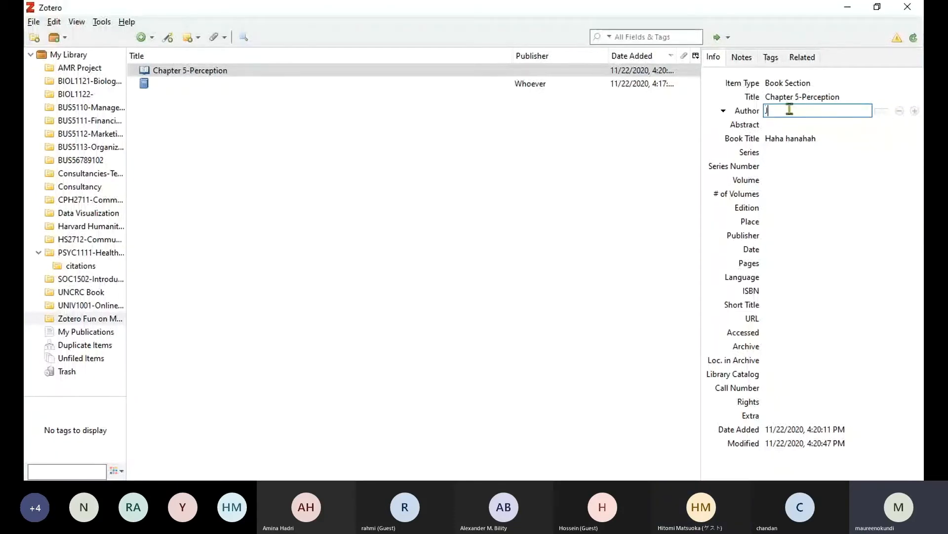
pyautogui.write('ohn James')
pyautogui.click(804, 105)
# Add a second creator with the Editor role and the editor's full name.
pyautogui.click(915, 110)
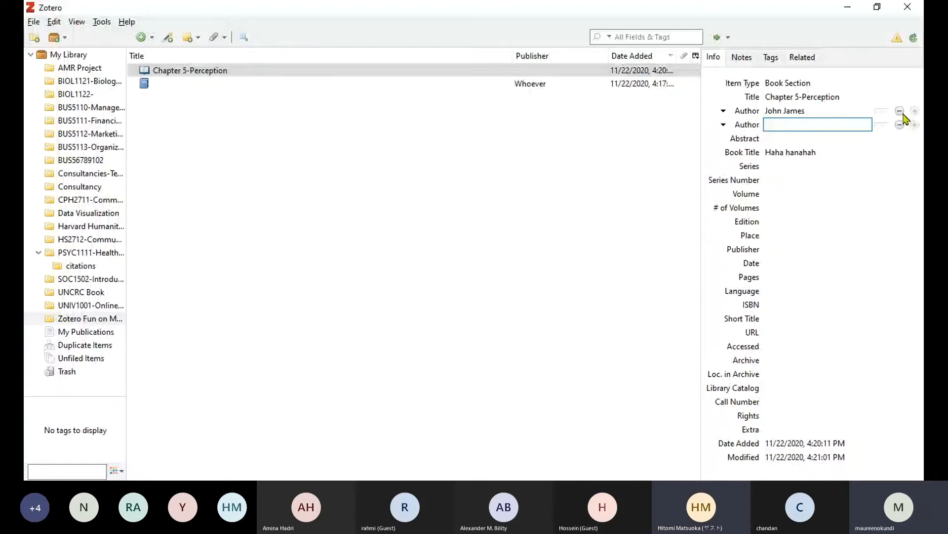
pyautogui.click(747, 125)
pyautogui.click(756, 173)
pyautogui.click(794, 127)
pyautogui.write('James John')
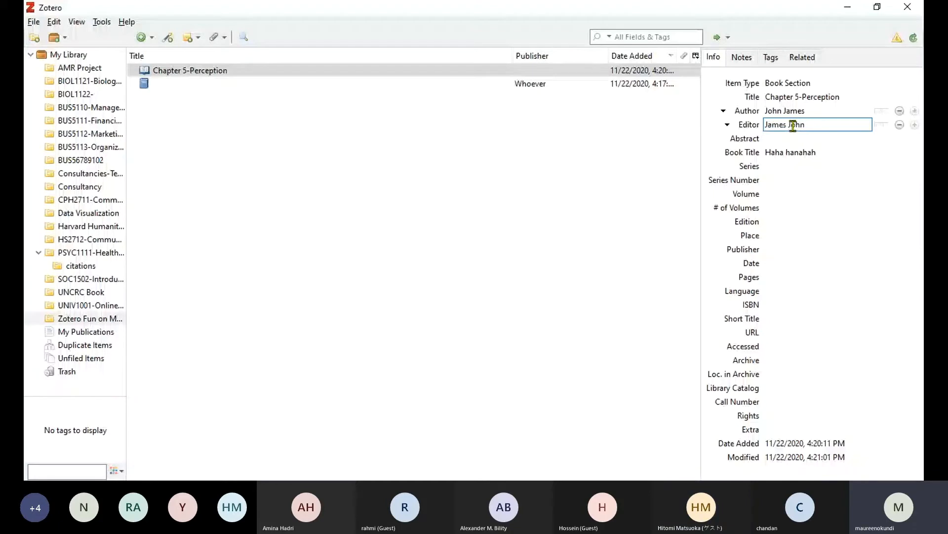
pyautogui.press('Return')
# Set the book section's date to 2022.
pyautogui.click(777, 262)
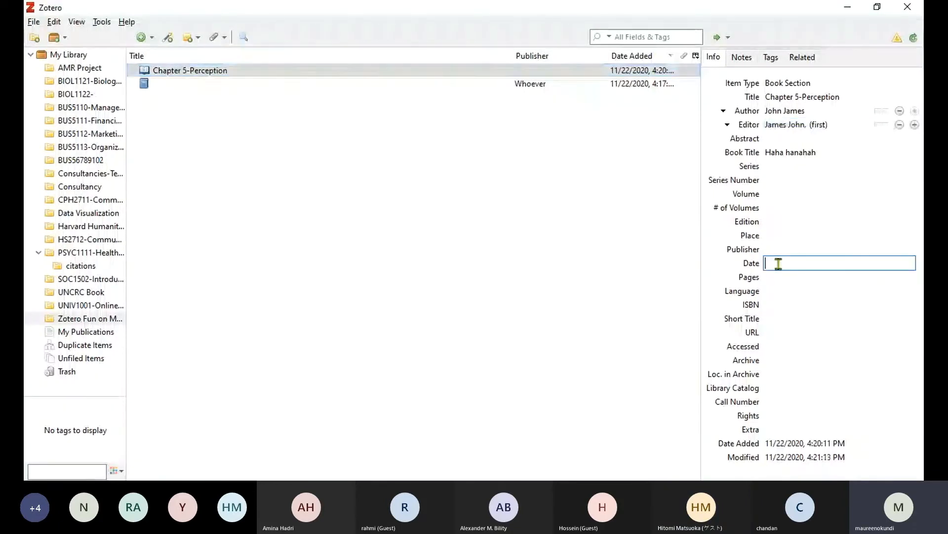
pyautogui.write('202')
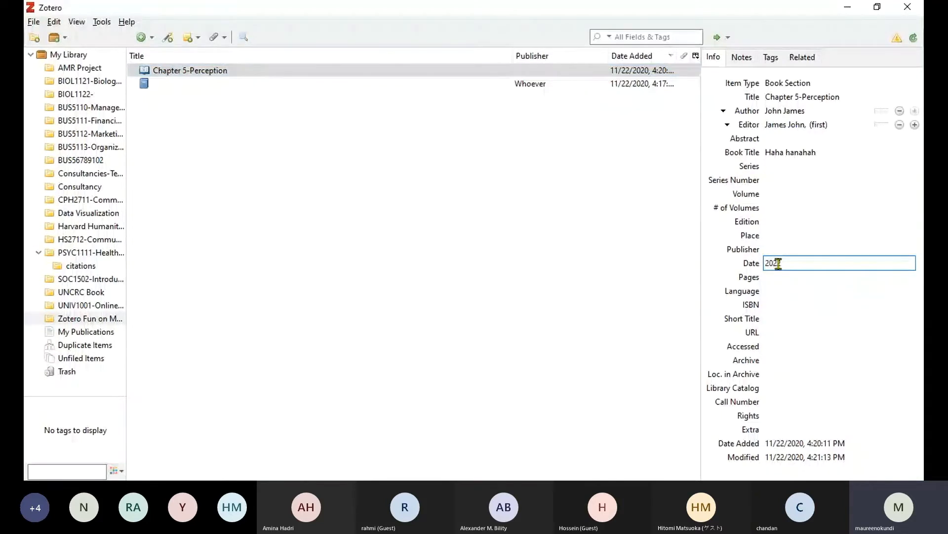
pyautogui.write('2')
pyautogui.click(780, 290)
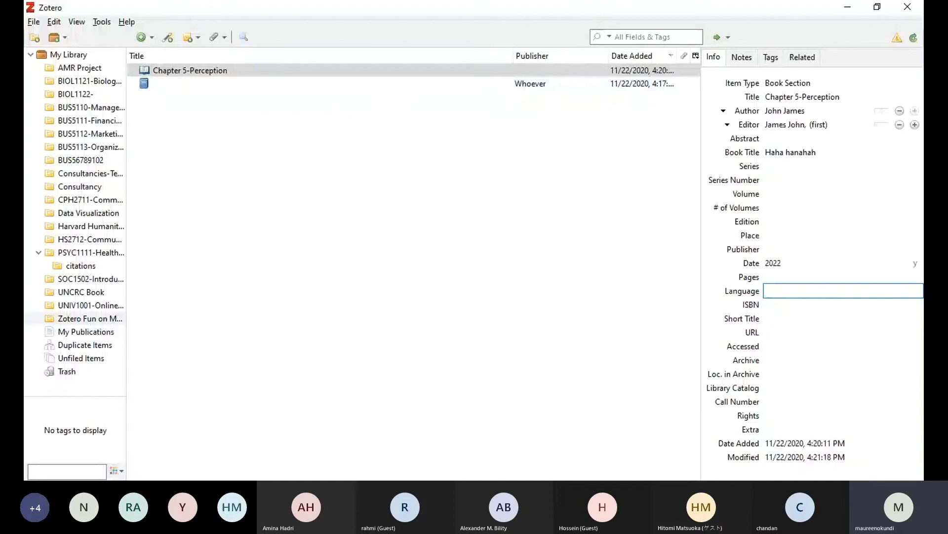
pyautogui.hotkey('alt', 'Tab')
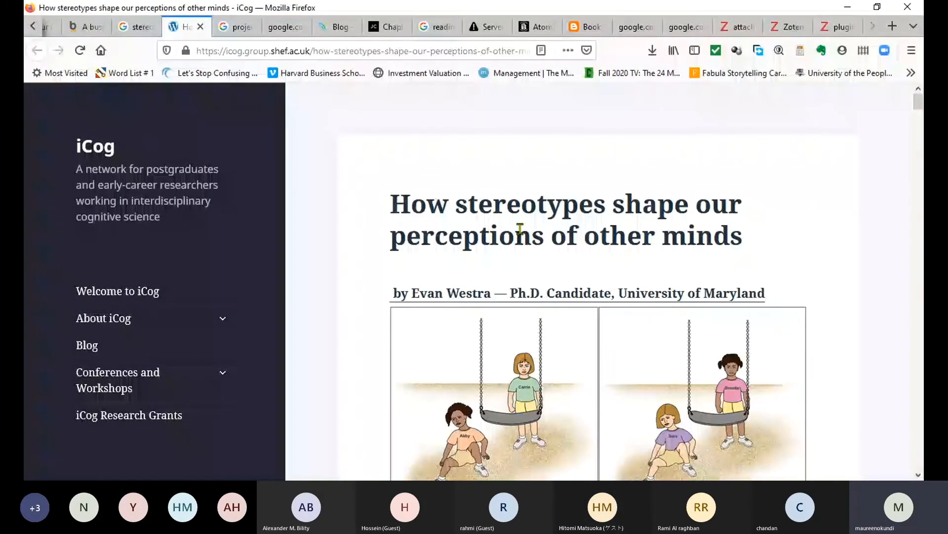
# Save the iCog stereotypes post with the Zotero Connector toolbar button.
pyautogui.click(800, 50)
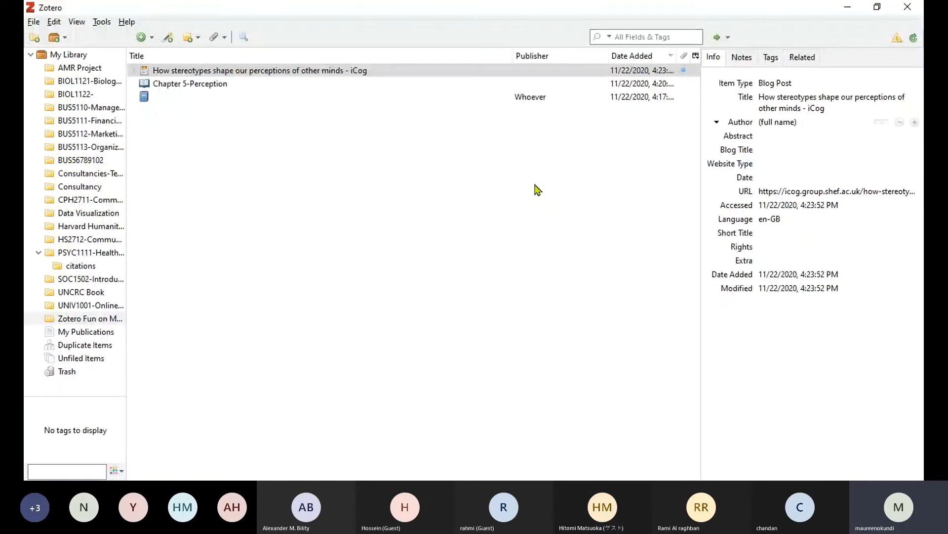
# Enter the byline author's full name as the Blog Post item's single-field author.
pyautogui.click(860, 108)
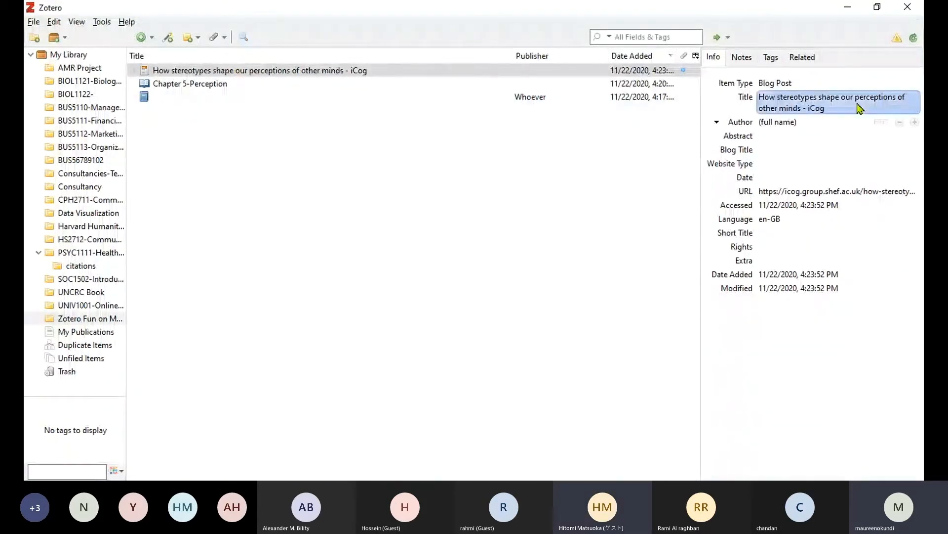
pyautogui.press('Return')
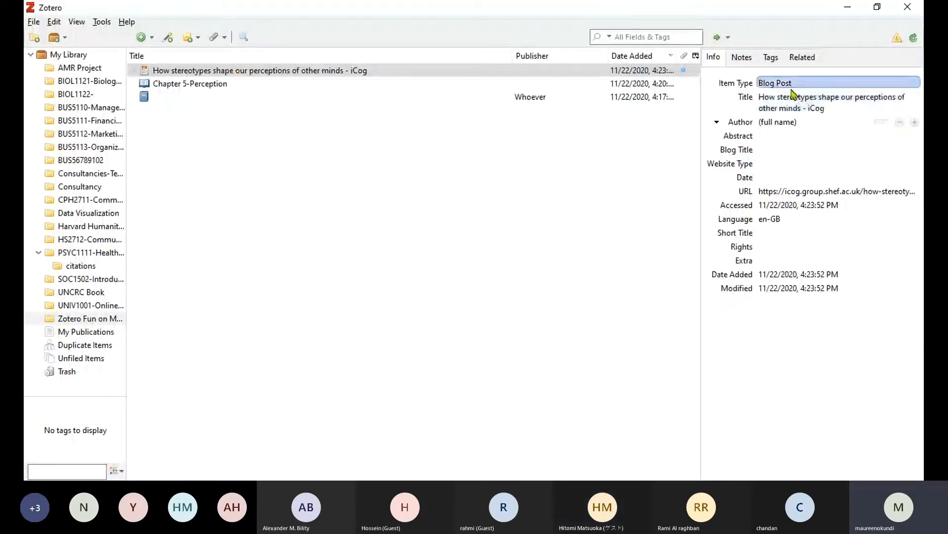
pyautogui.click(774, 123)
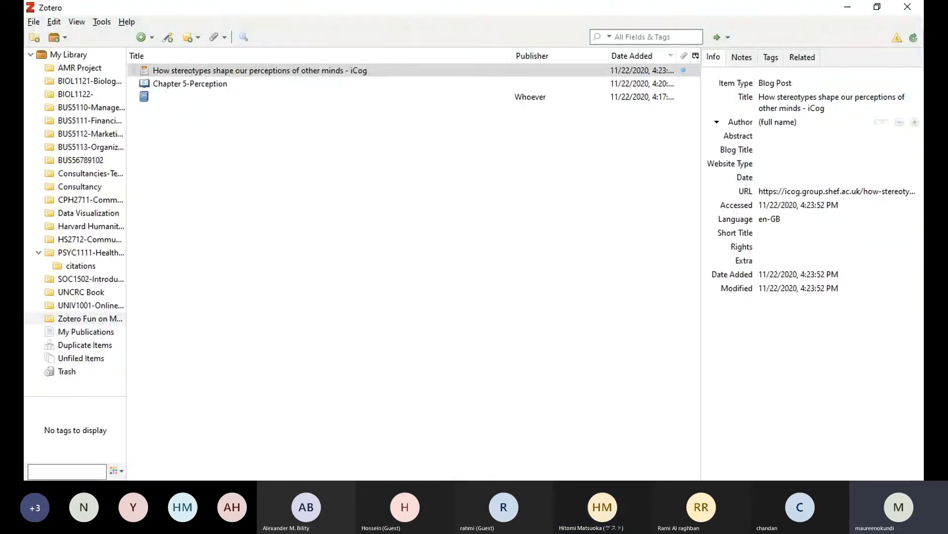
pyautogui.click(771, 122)
pyautogui.write('Evan Westra')
pyautogui.click(820, 138)
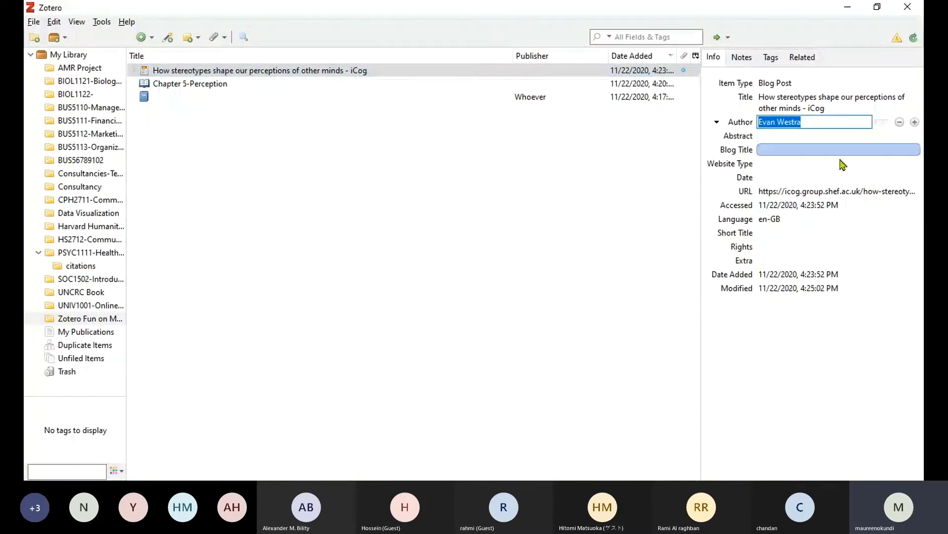
pyautogui.press('Return')
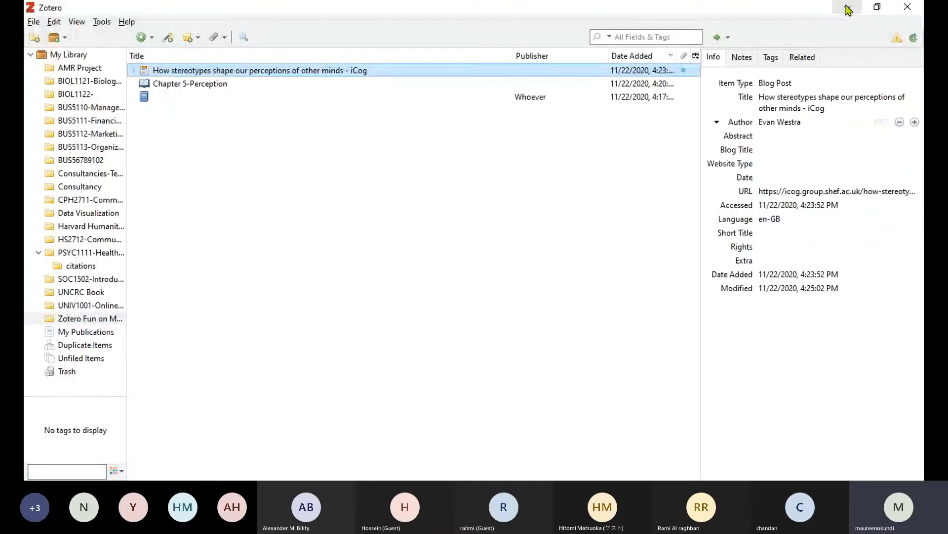
pyautogui.click(777, 179)
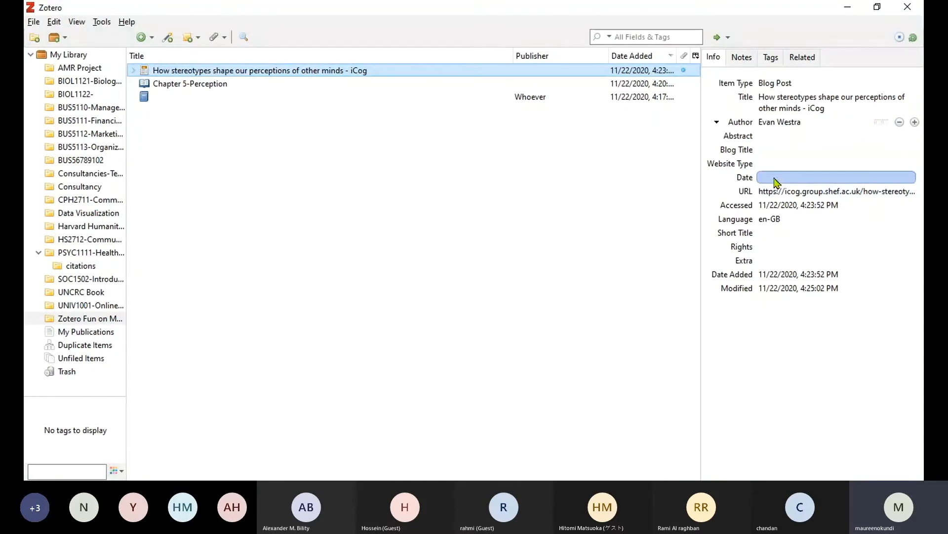
# Set Date to March 2017, Blog Title to 'iCog' and Website Type to 'Research'.
pyautogui.click(776, 178)
pyautogui.write('March 2017')
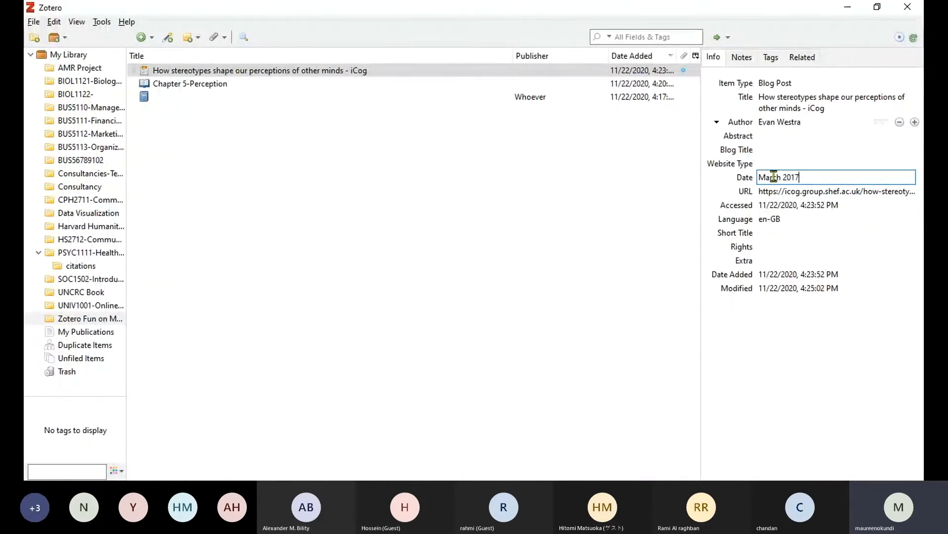
pyautogui.press('Return')
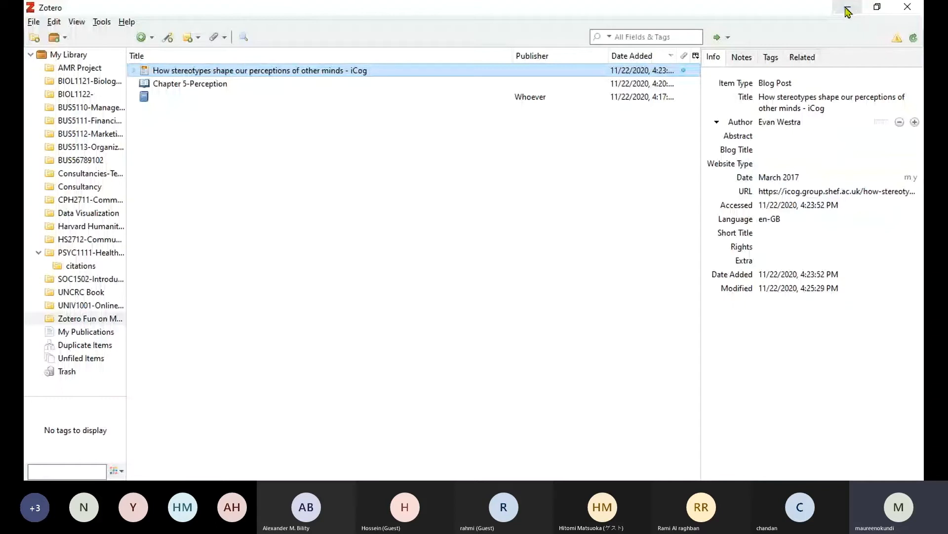
pyautogui.click(769, 149)
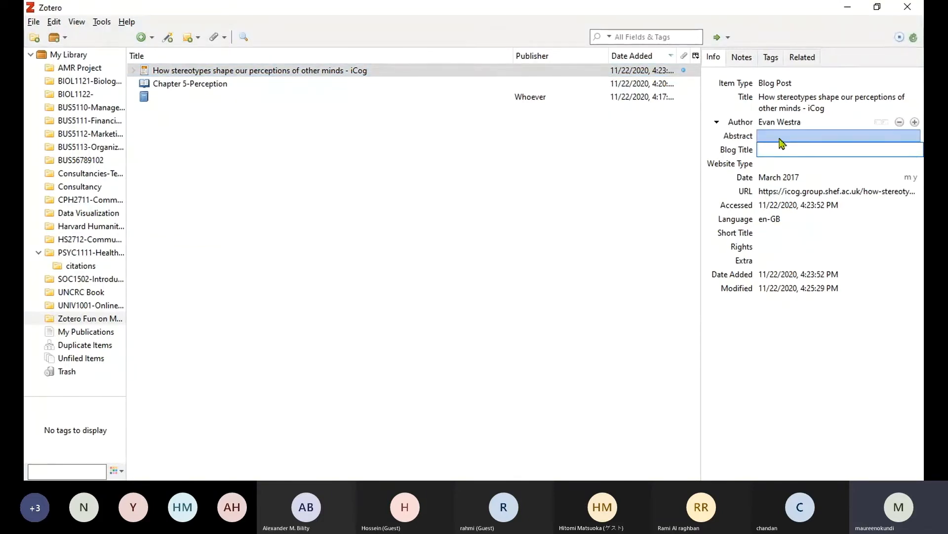
pyautogui.write('iCog')
pyautogui.click(774, 163)
pyautogui.write('Research')
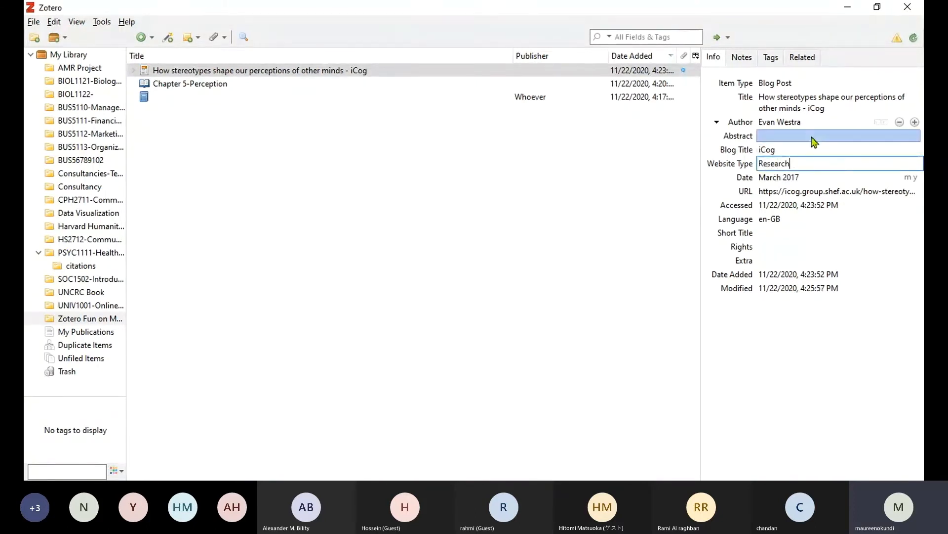
# Delete ' - iCog' from the blog post title and minimise Zotero.
pyautogui.click(824, 108)
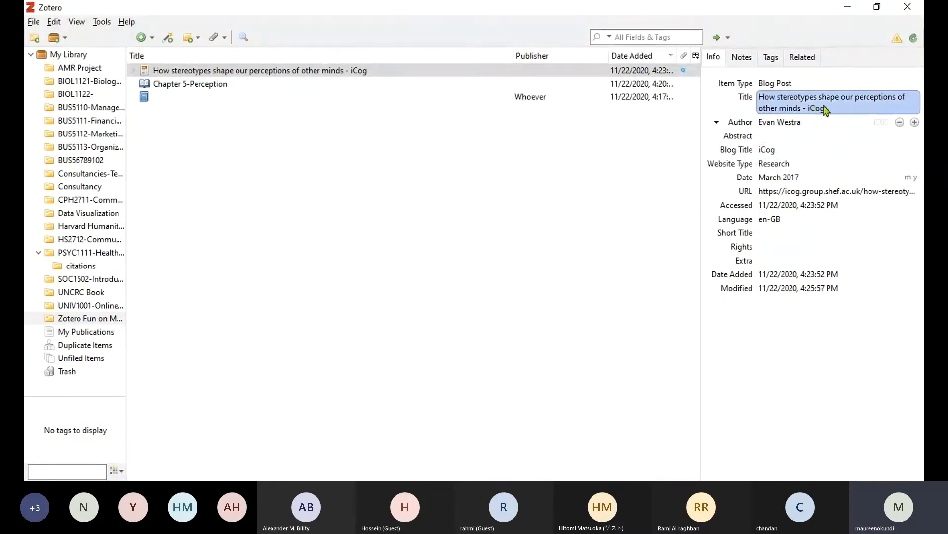
pyautogui.click(817, 110)
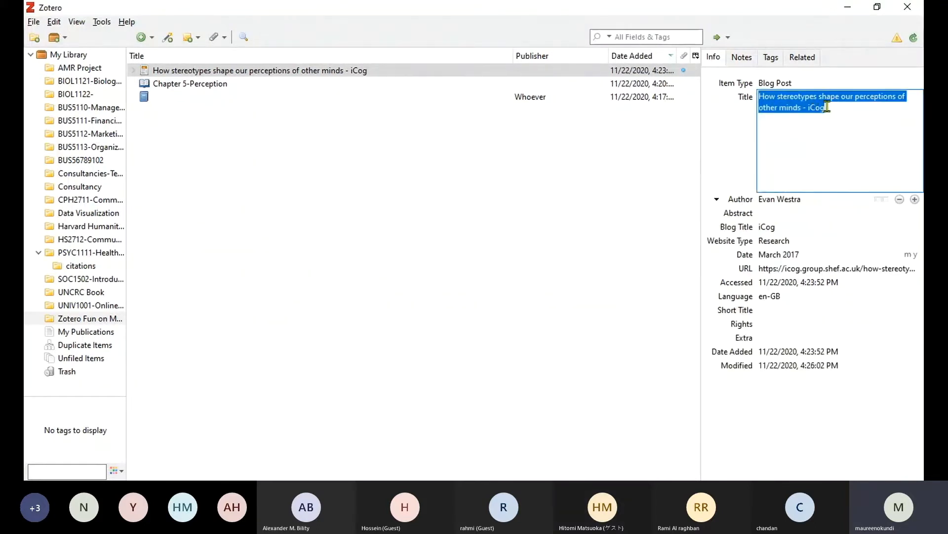
pyautogui.moveTo(825, 109); pyautogui.dragTo(805, 109)
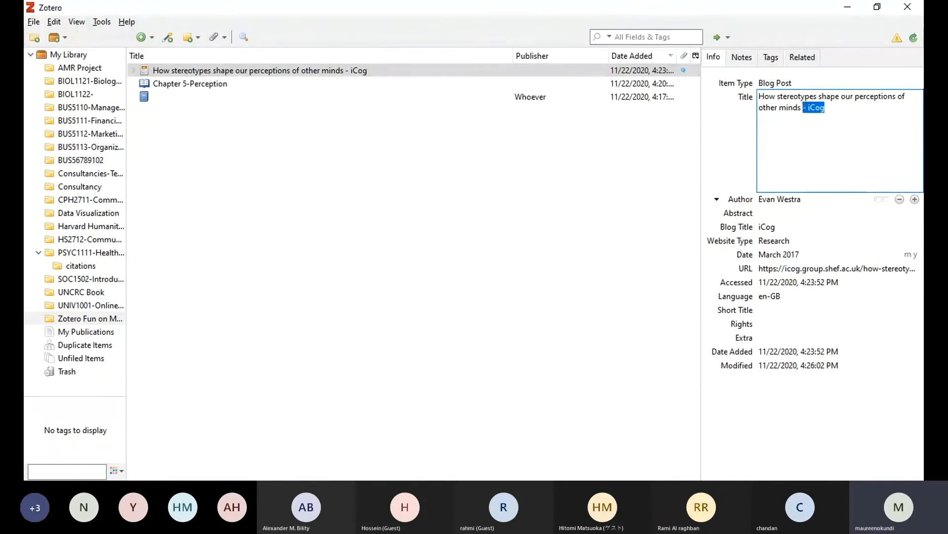
pyautogui.press('BackSpace')
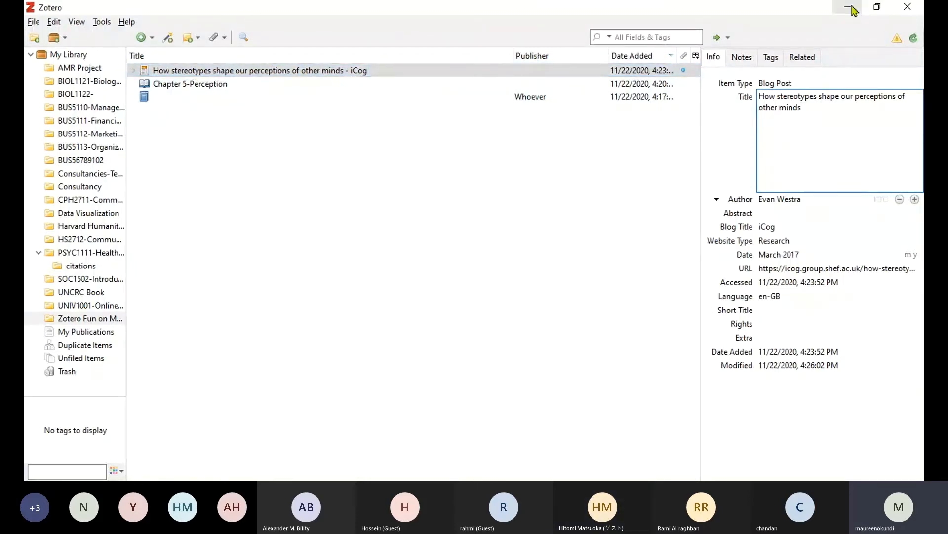
pyautogui.click(851, 7)
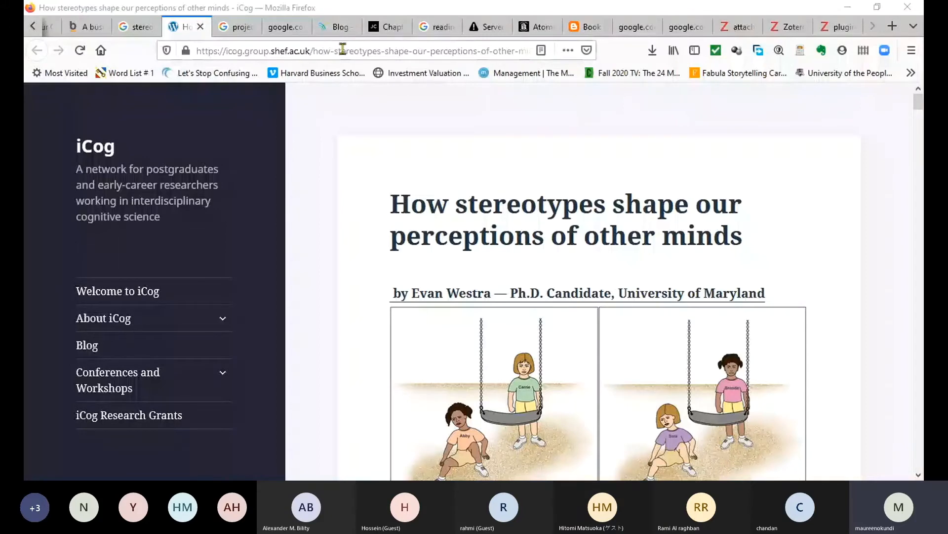
# Search 'youtube values formation' and open the 'Value Formation and You' video.
pyautogui.click(477, 51)
pyautogui.write('youtube value')
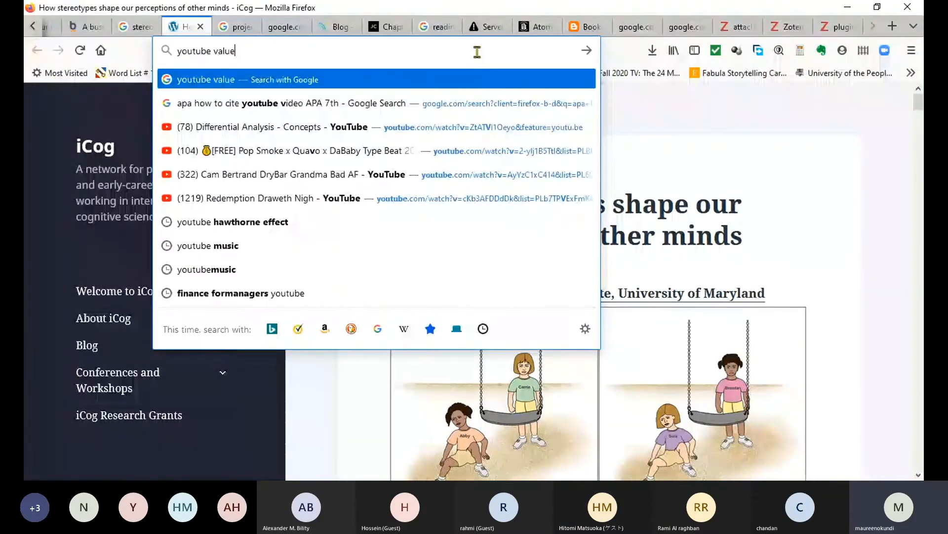
pyautogui.write('s formation')
pyautogui.press('Return')
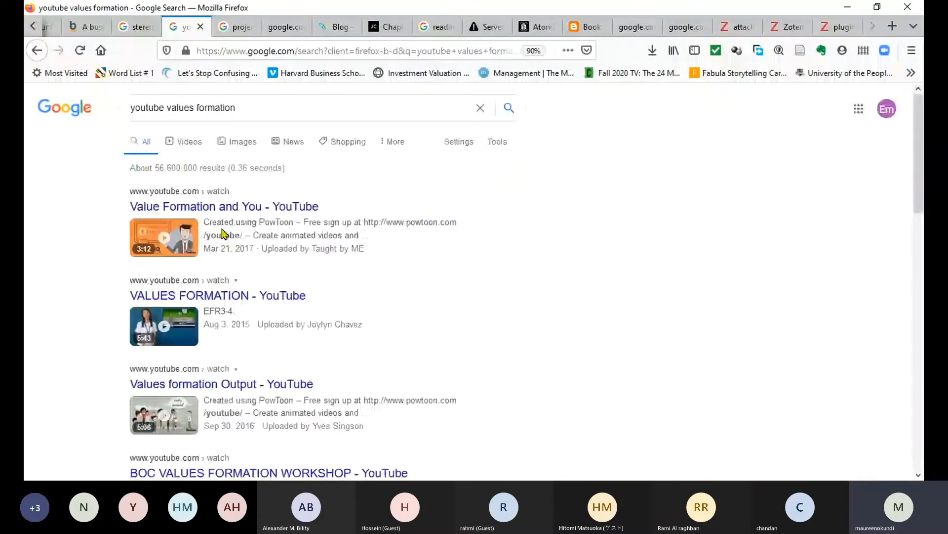
pyautogui.click(216, 208)
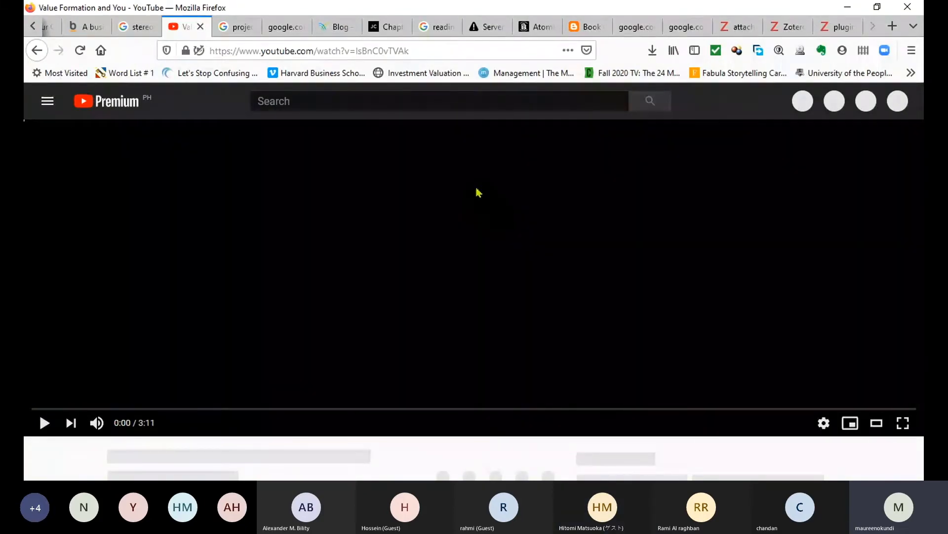
pyautogui.scroll(-5, 489, 196)
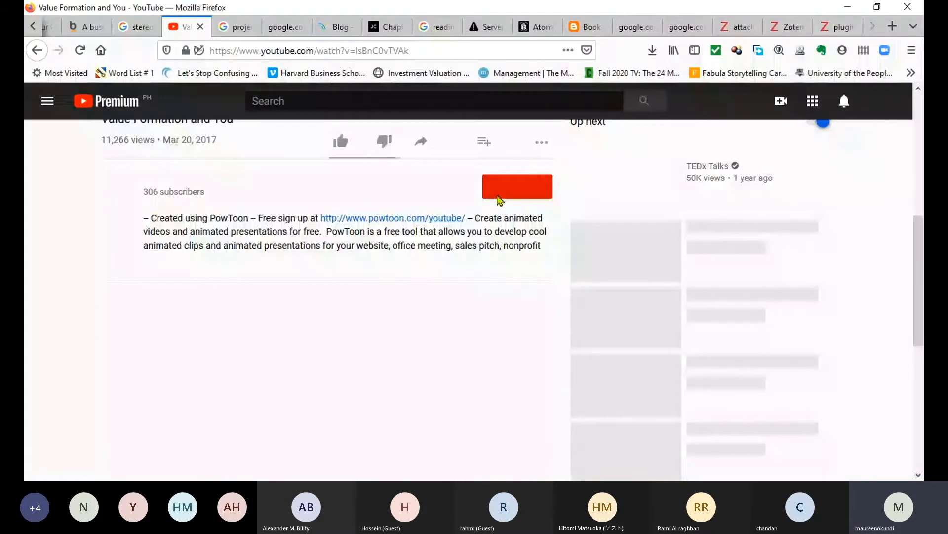
pyautogui.scroll(3, 499, 199)
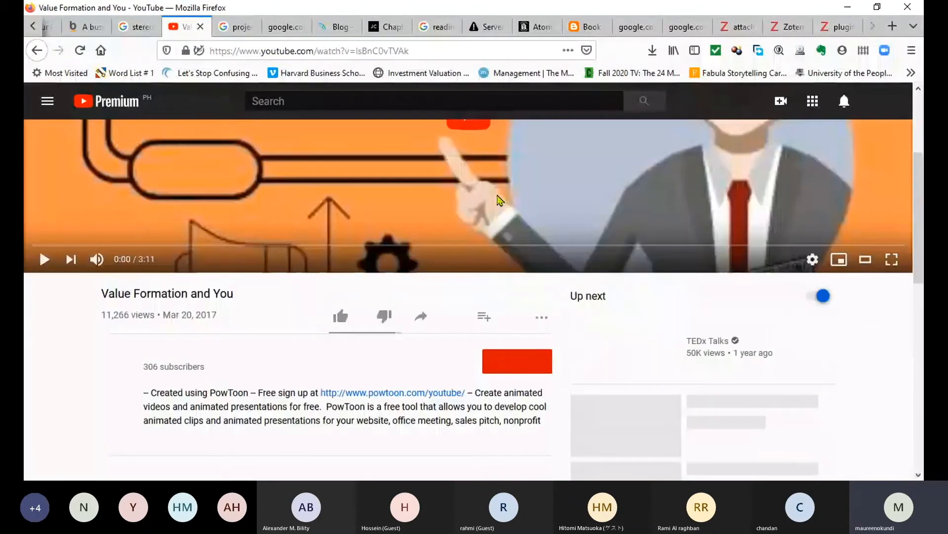
pyautogui.scroll(3, 499, 199)
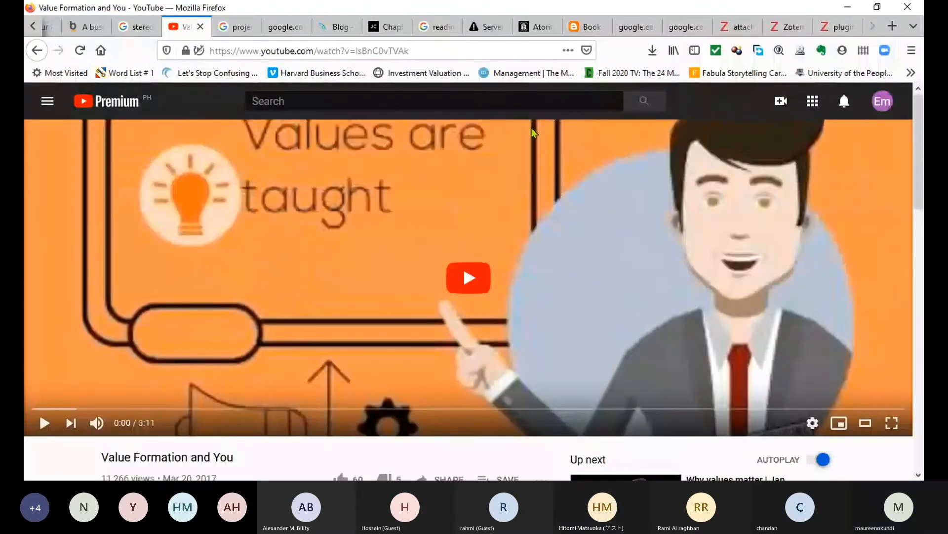
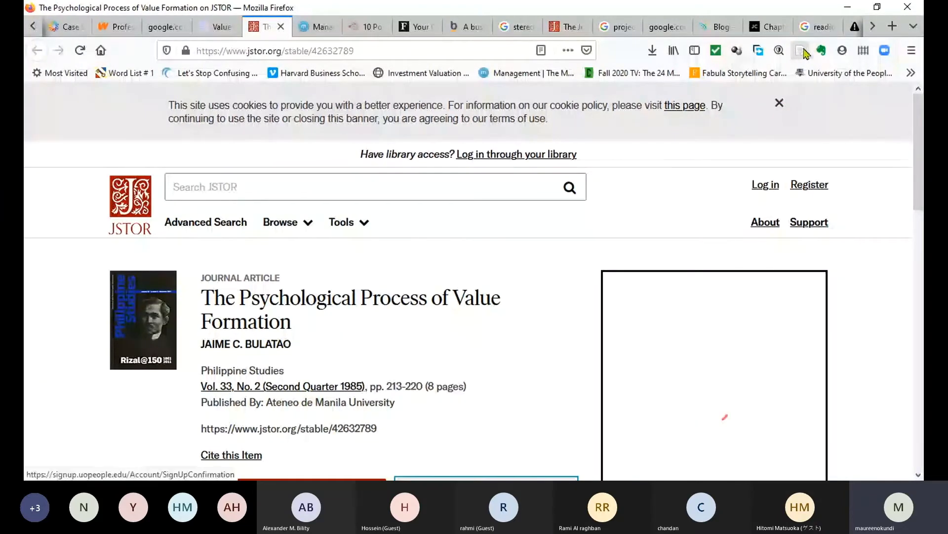
# Save the JSTOR article 'The Psychological Process of Value Formation' to Zotero with the Connector.
pyautogui.click(800, 51)
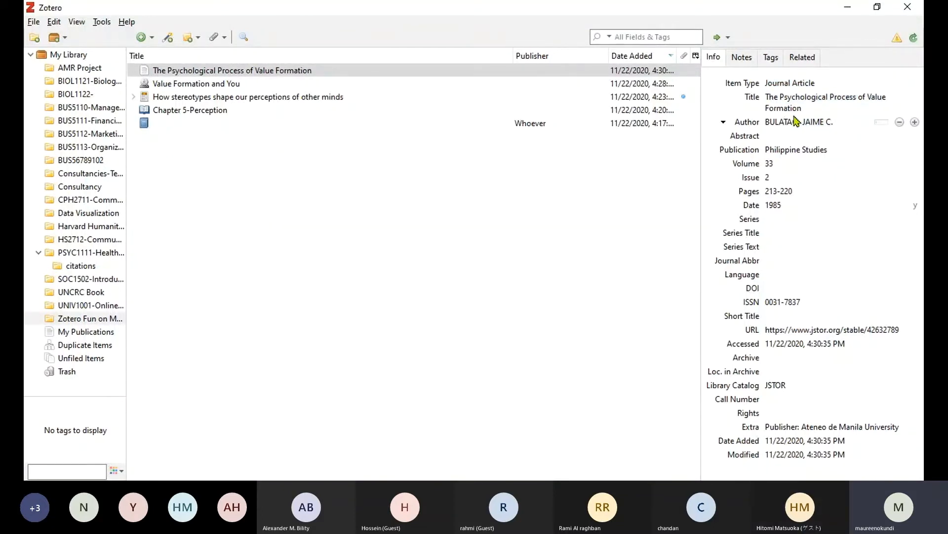
# Begin editing the all-capitals author last name BULATAO in Zotero's Info pane.
pyautogui.click(796, 122)
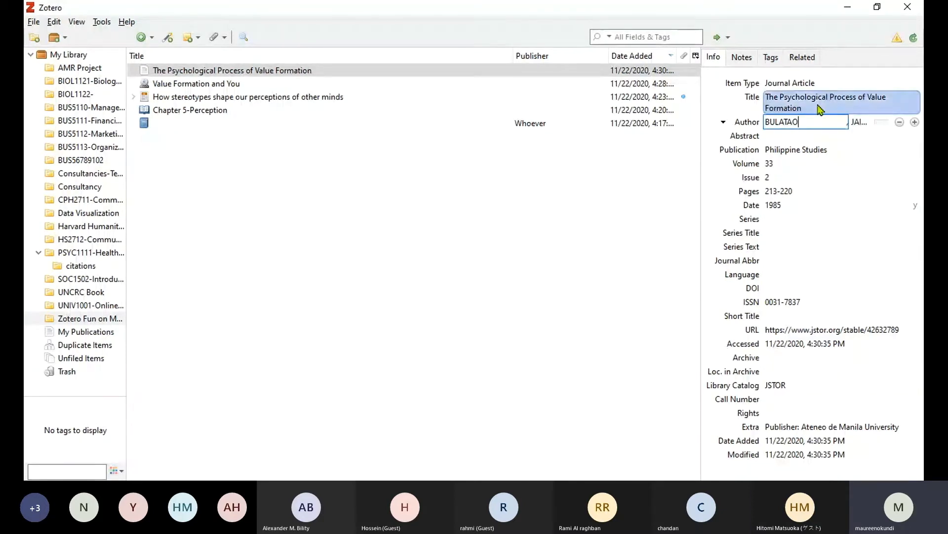
# Correct the author to 'Bulatao, Jaime C.' in normal case, then return to Firefox.
pyautogui.press('BackSpace')
pyautogui.press('BackSpace')
pyautogui.press('BackSpace')
pyautogui.press('BackSpace')
pyautogui.press('BackSpace')
pyautogui.press('BackSpace')
pyautogui.write('ulatao')
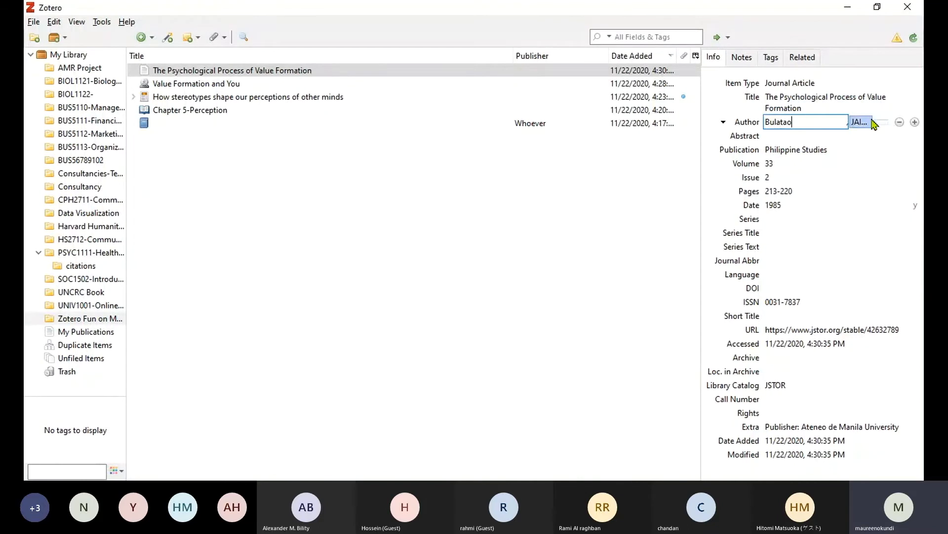
pyautogui.click(865, 123)
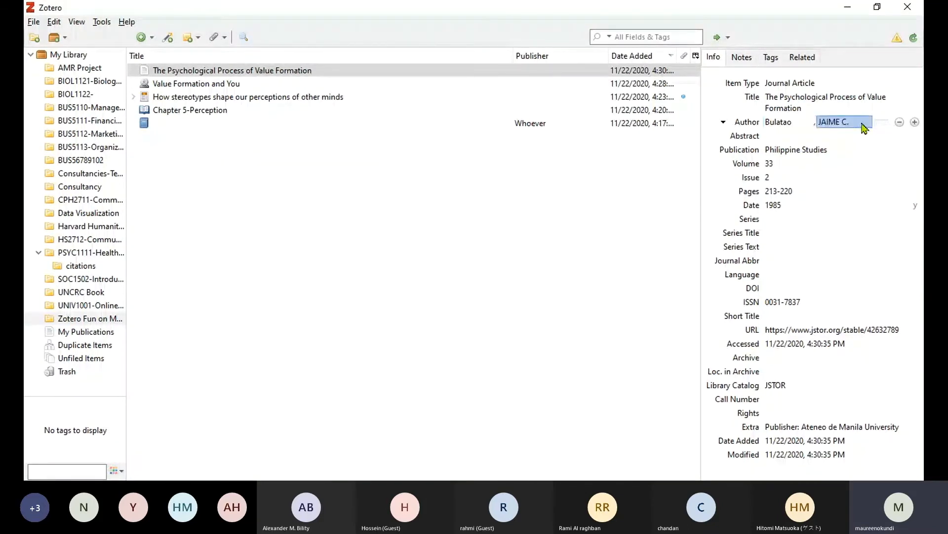
pyautogui.write('Jaime C.')
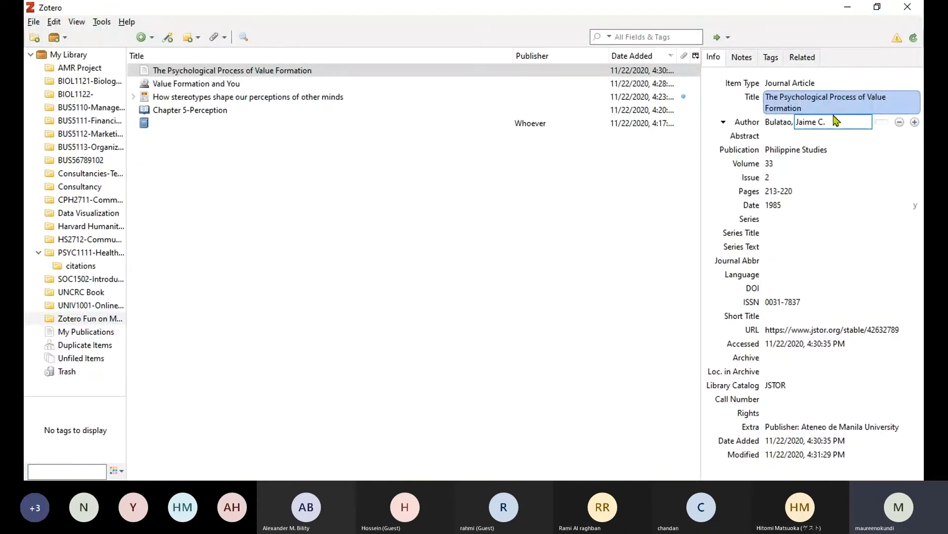
pyautogui.press('Return')
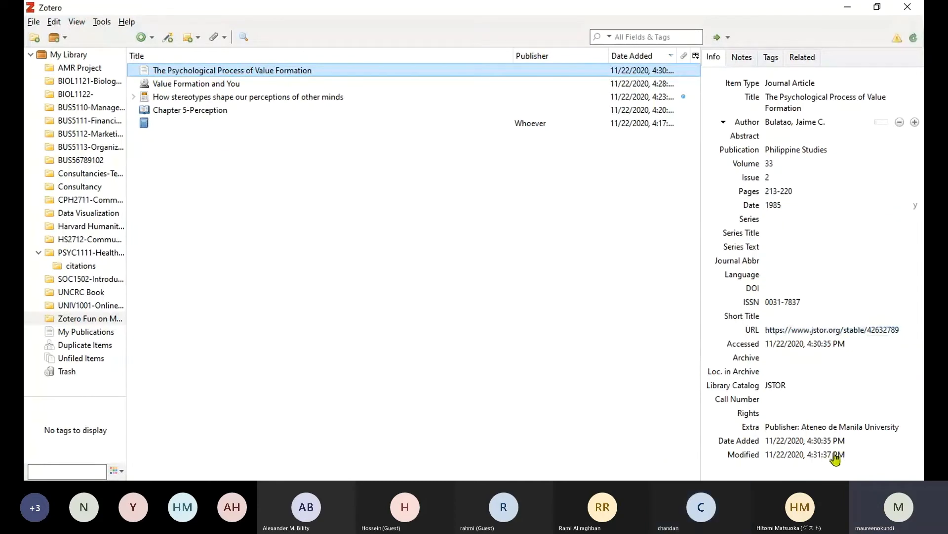
pyautogui.hotkey('alt', 'Tab')
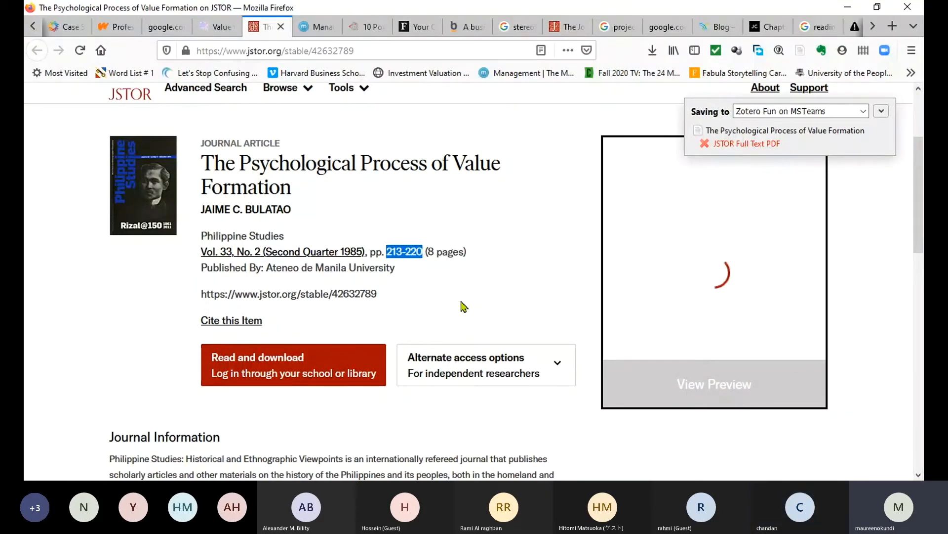
# Select the JSTOR article title text and scroll through the open browser tabs.
pyautogui.tripleClick(319, 203)
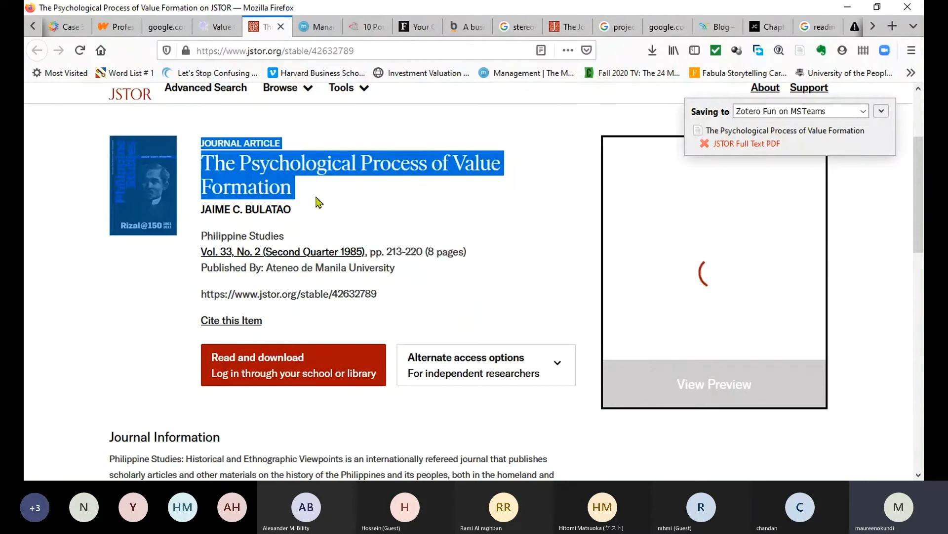
pyautogui.click(369, 188)
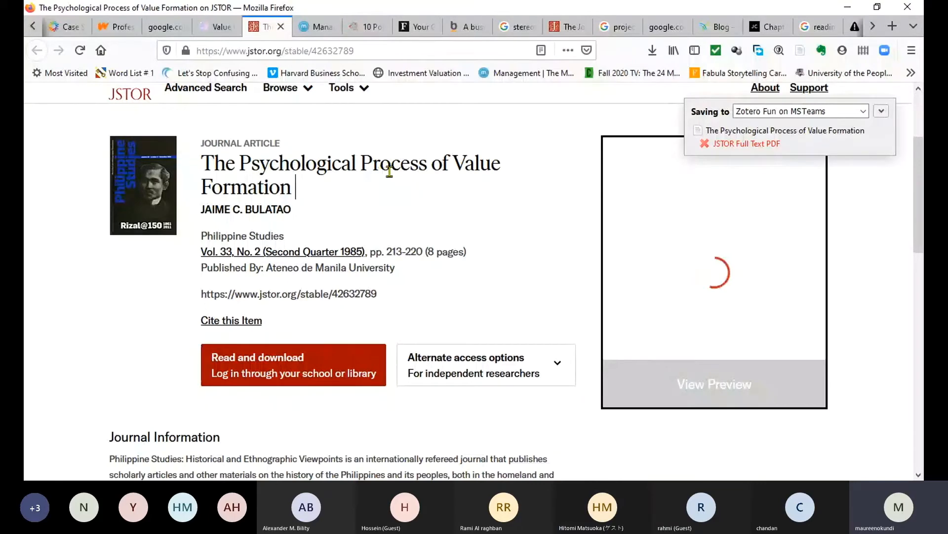
pyautogui.click(32, 26)
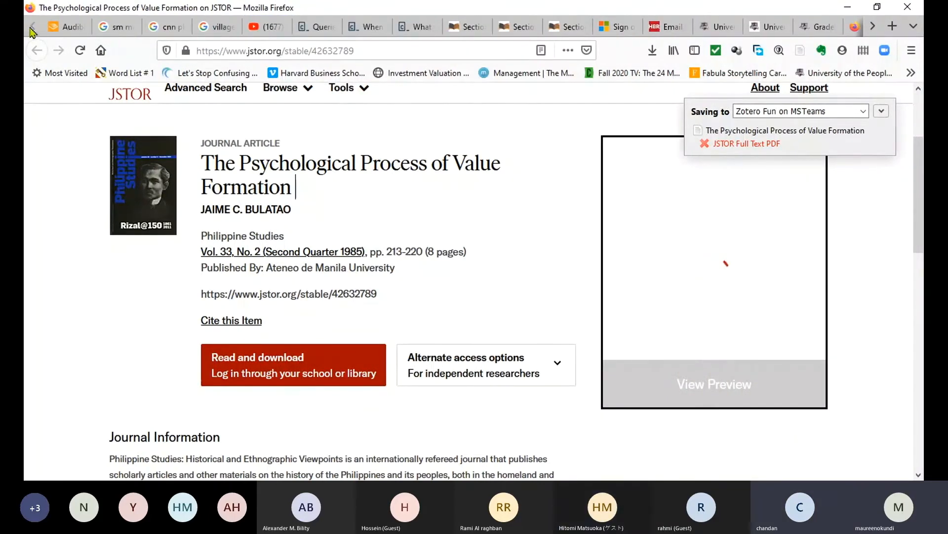
pyautogui.click(873, 29)
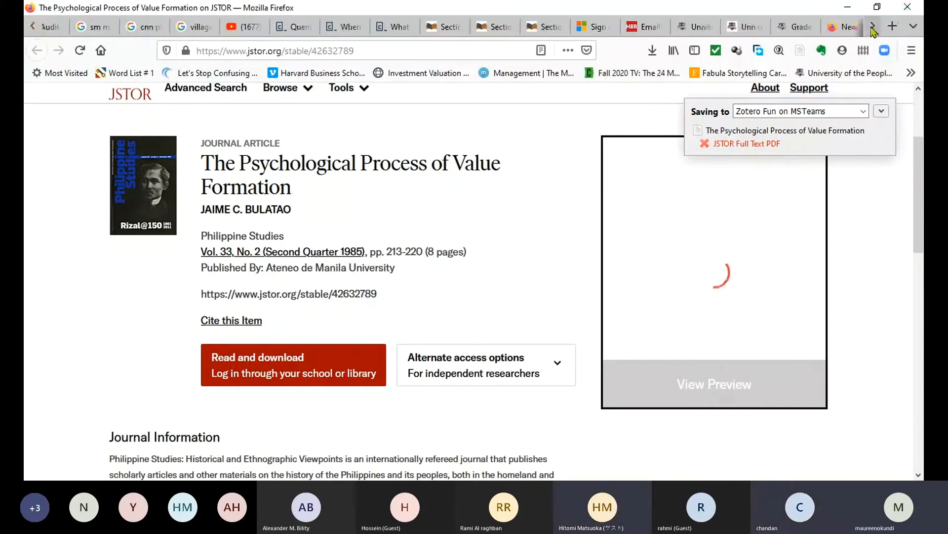
pyautogui.click(873, 29)
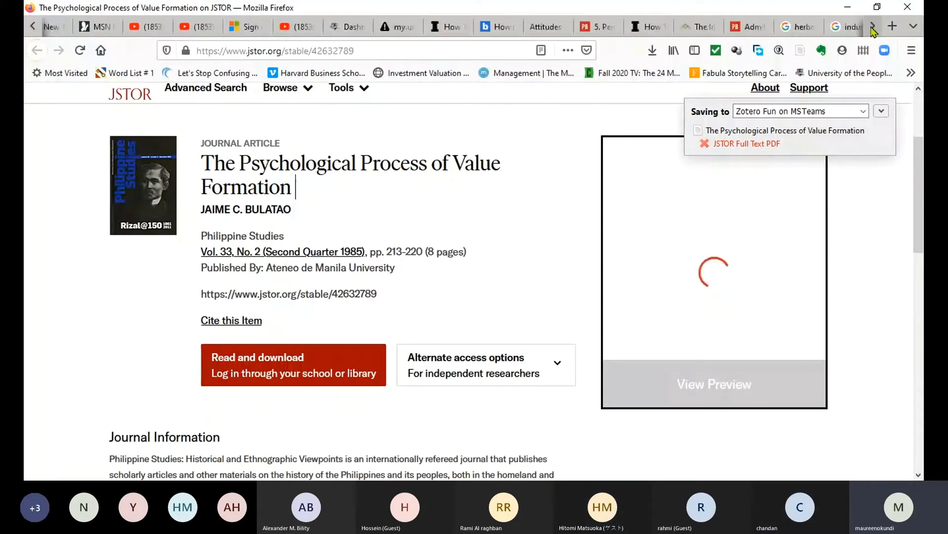
pyautogui.click(872, 28)
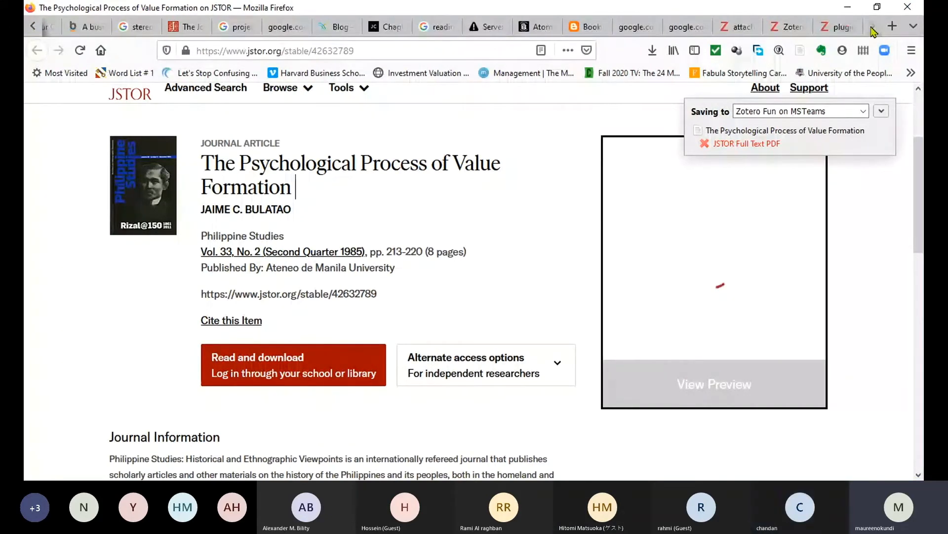
# Search Google for 'values handbook or source book' and open the Springer handbook result.
pyautogui.click(362, 50)
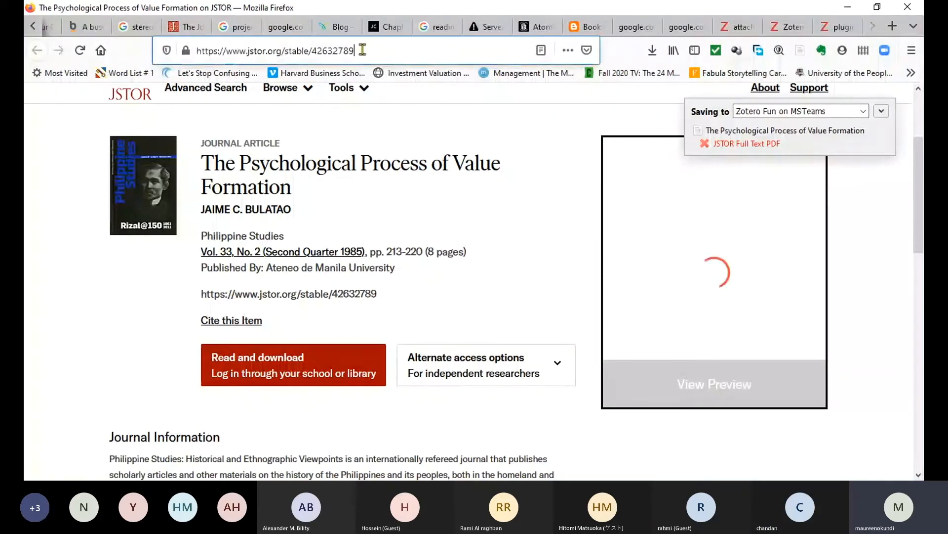
pyautogui.click(362, 50)
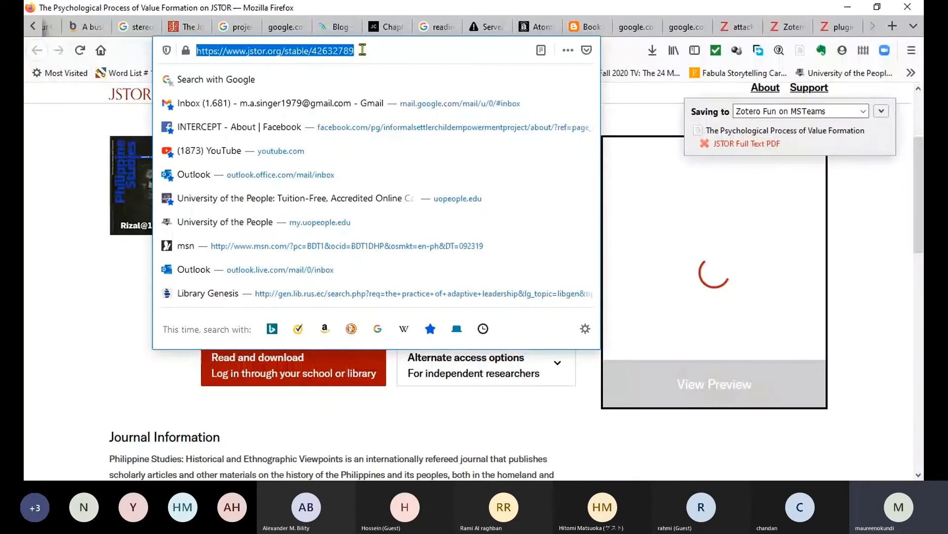
pyautogui.write('va')
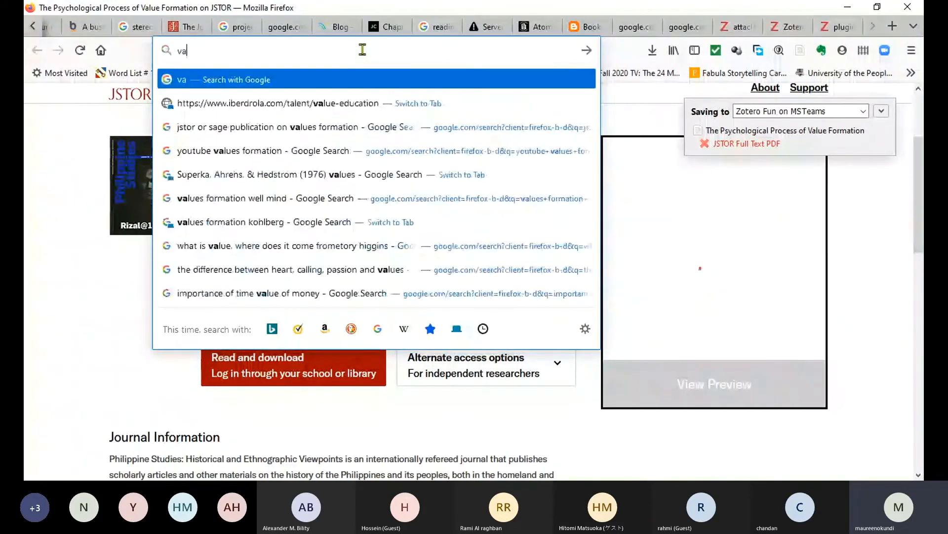
pyautogui.write('lk')
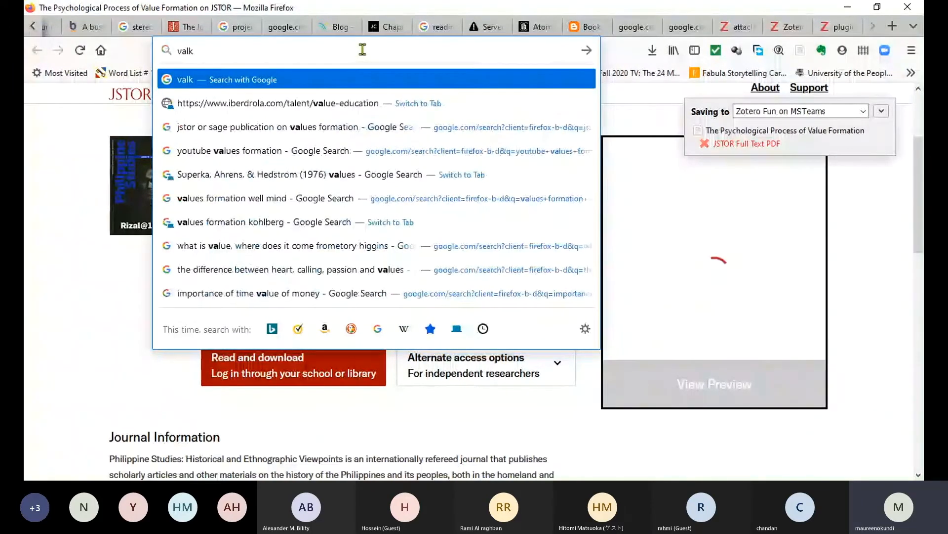
pyautogui.write('ues')
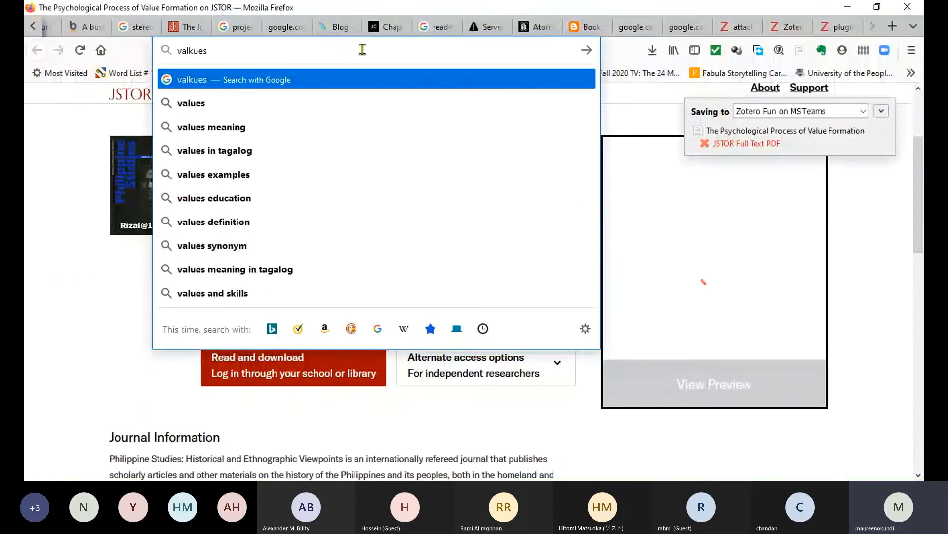
pyautogui.press('BackSpace')
pyautogui.press('BackSpace')
pyautogui.press('BackSpace')
pyautogui.press('BackSpace')
pyautogui.write('ues ha')
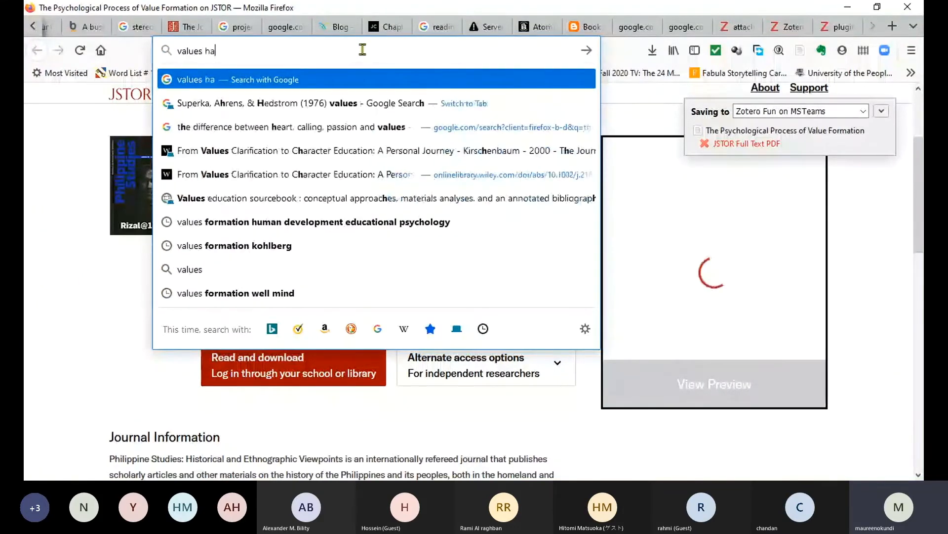
pyautogui.write('ndbook or source book')
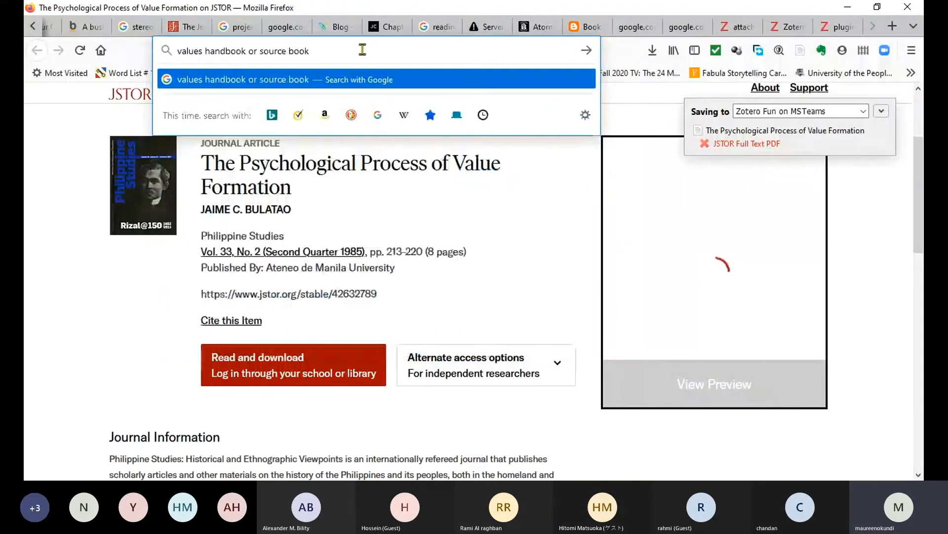
pyautogui.press('Return')
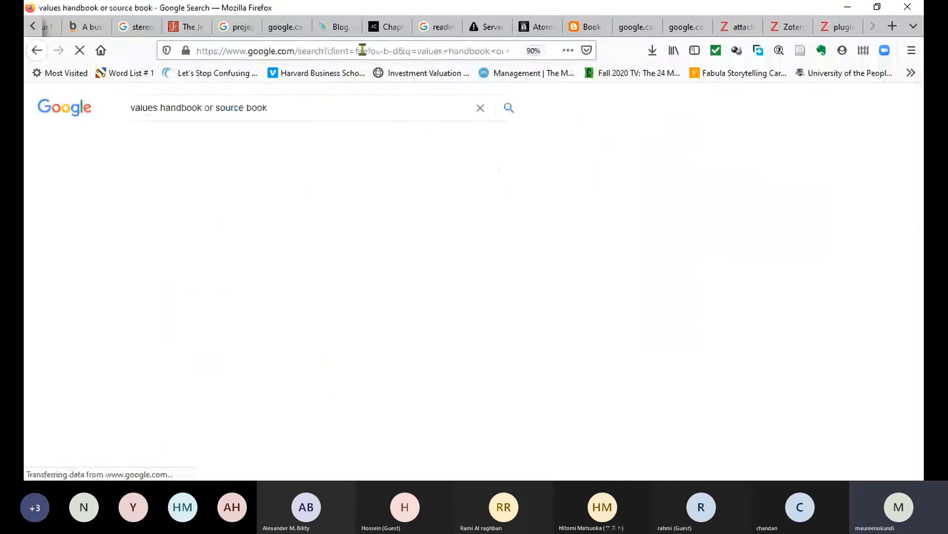
pyautogui.scroll(-2, 442, 234)
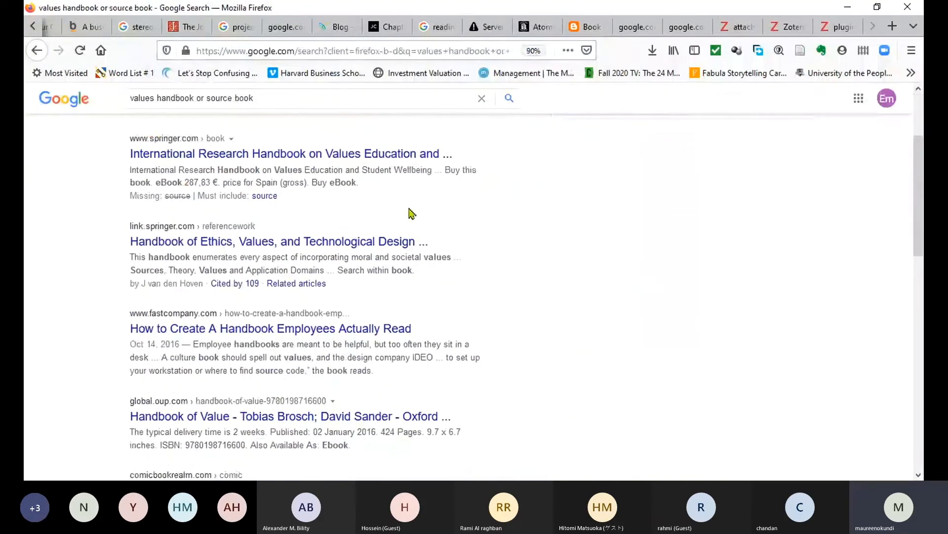
pyautogui.scroll(2, 395, 217)
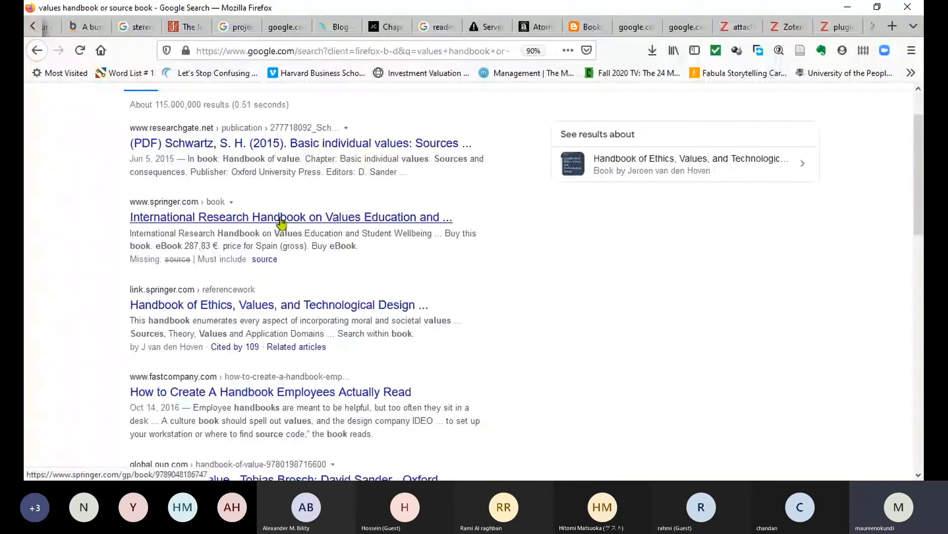
pyautogui.click(282, 221)
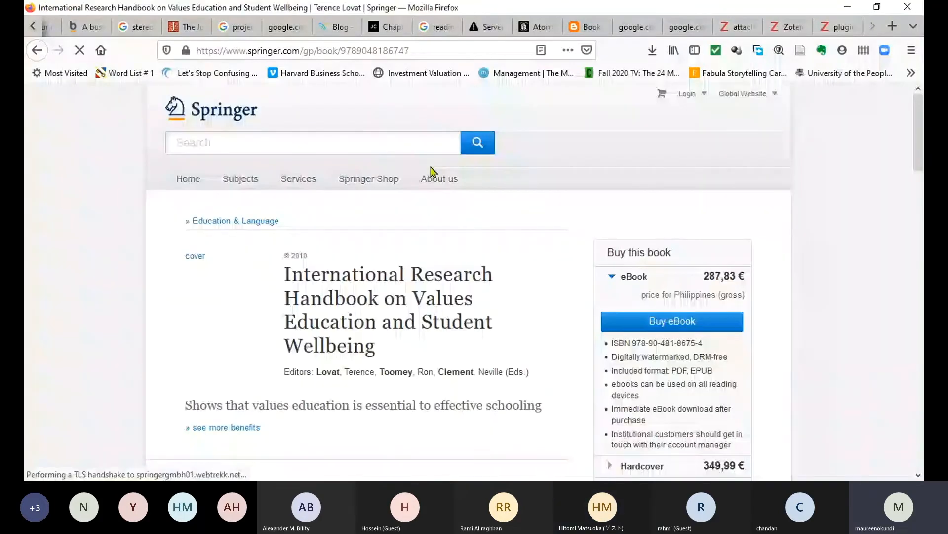
# Save the Springer 'International Research Handbook on Values Education and Student Wellbeing' to Zotero.
pyautogui.scroll(-5, 454, 258)
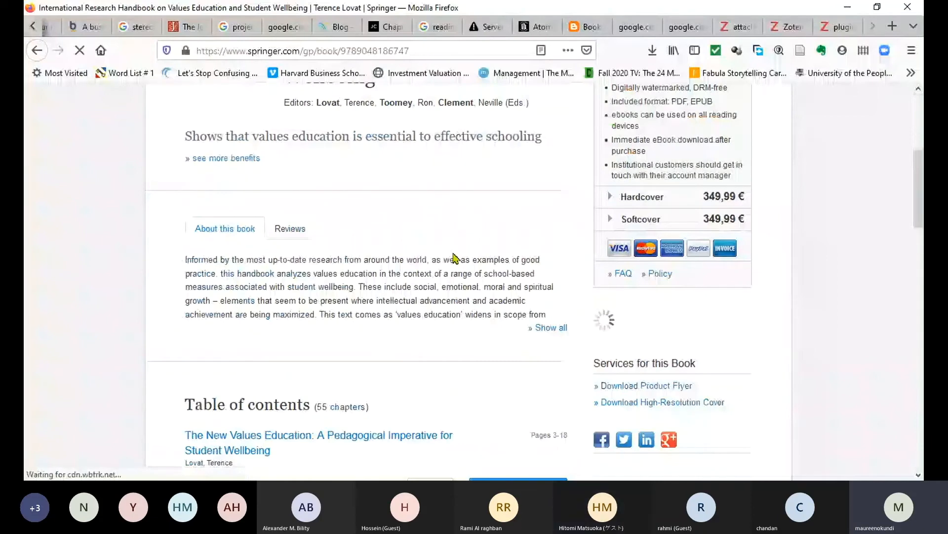
pyautogui.scroll(-4, 454, 257)
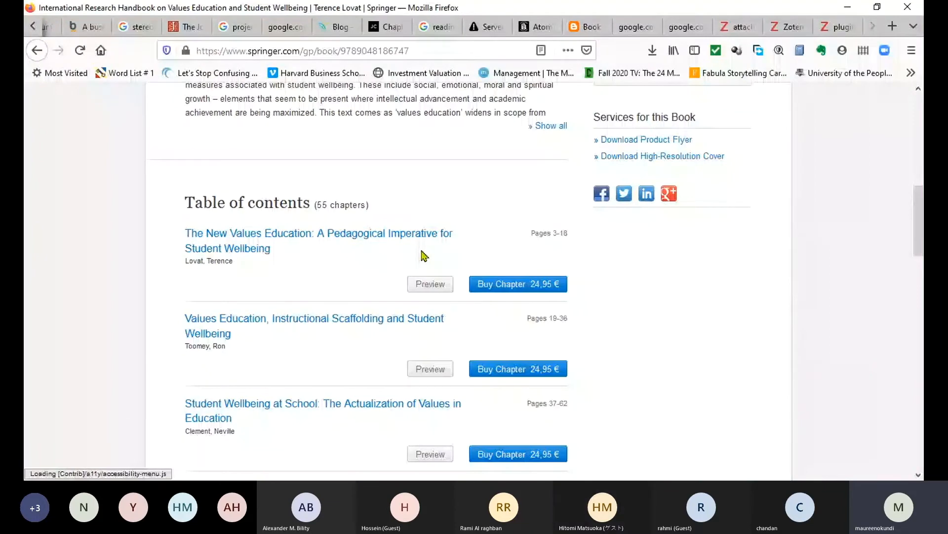
pyautogui.scroll(7, 424, 255)
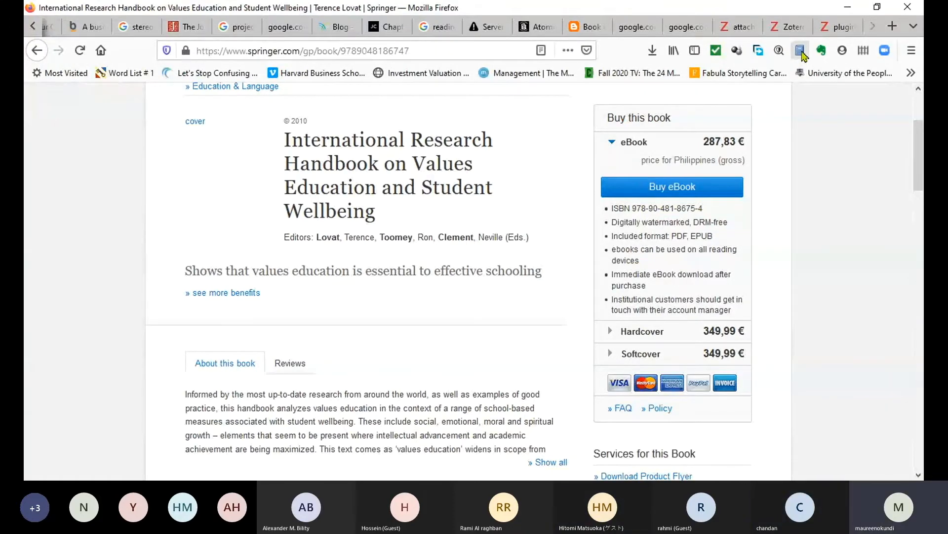
pyautogui.click(802, 53)
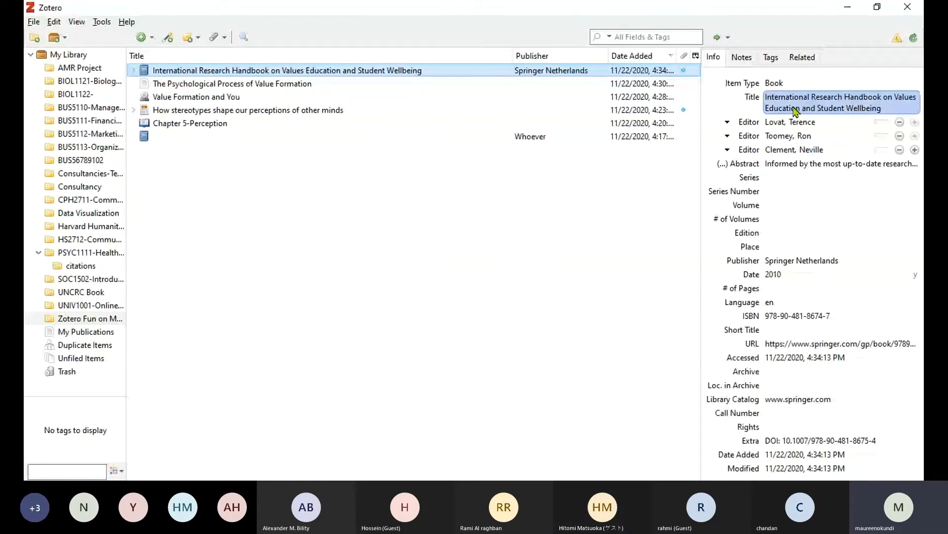
# Check the handbook's editor and Place fields in Zotero, leaving the record unchanged.
pyautogui.click(797, 138)
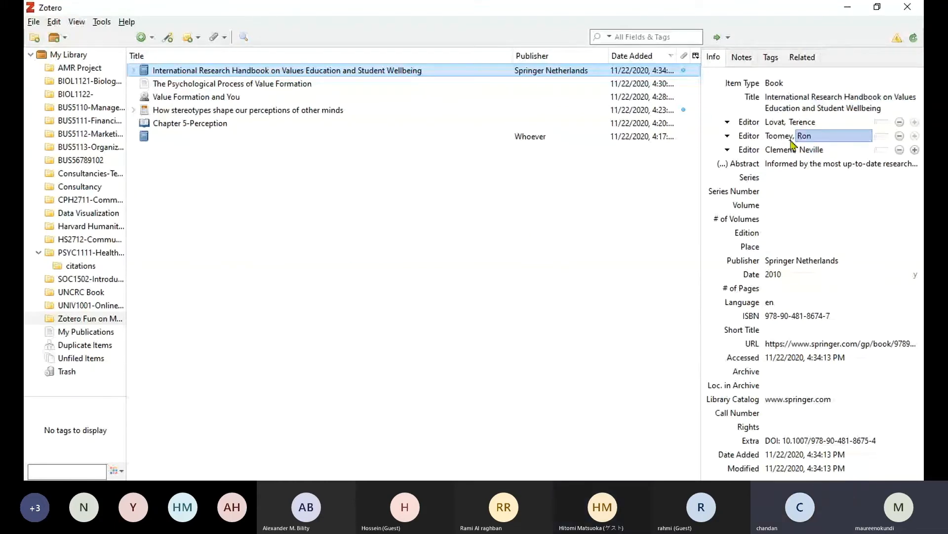
pyautogui.press('Tab')
pyautogui.click(767, 195)
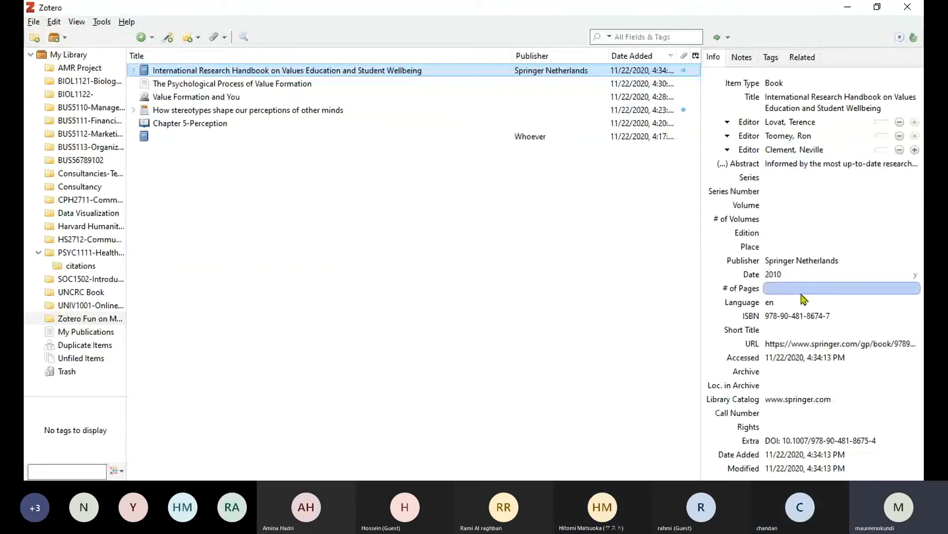
pyautogui.click(780, 246)
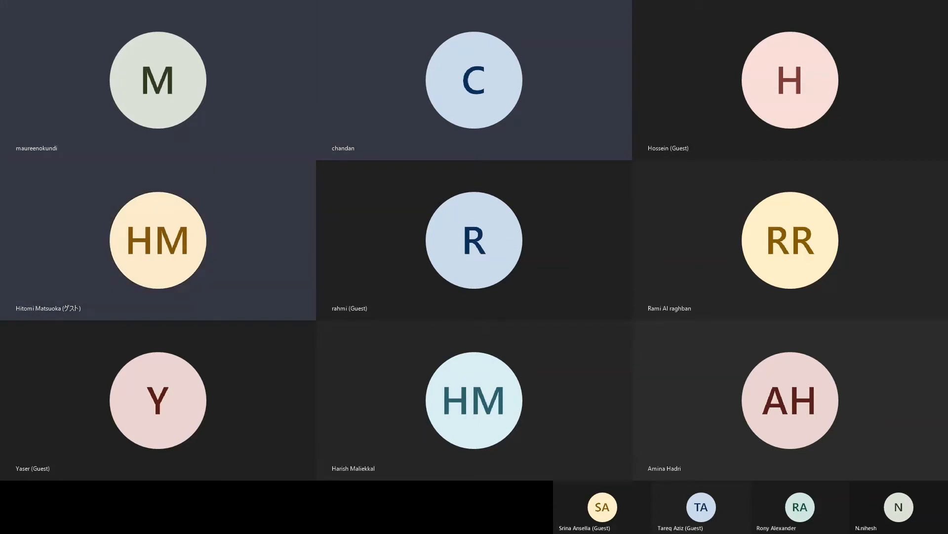
# Preview Chapter 4, 'Personal and Professional Values in Teaching', on the Springer page.
pyautogui.scroll(-7, 396, 301)
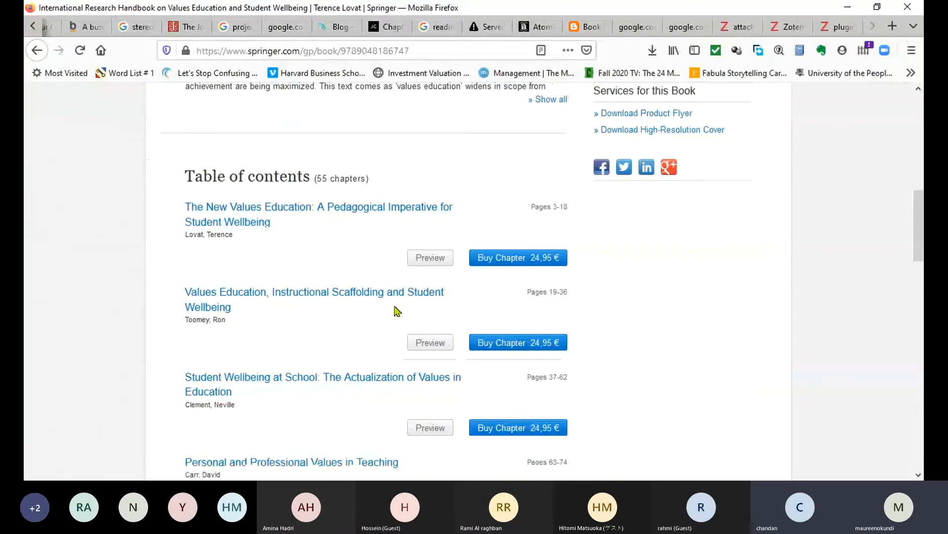
pyautogui.scroll(-5, 396, 310)
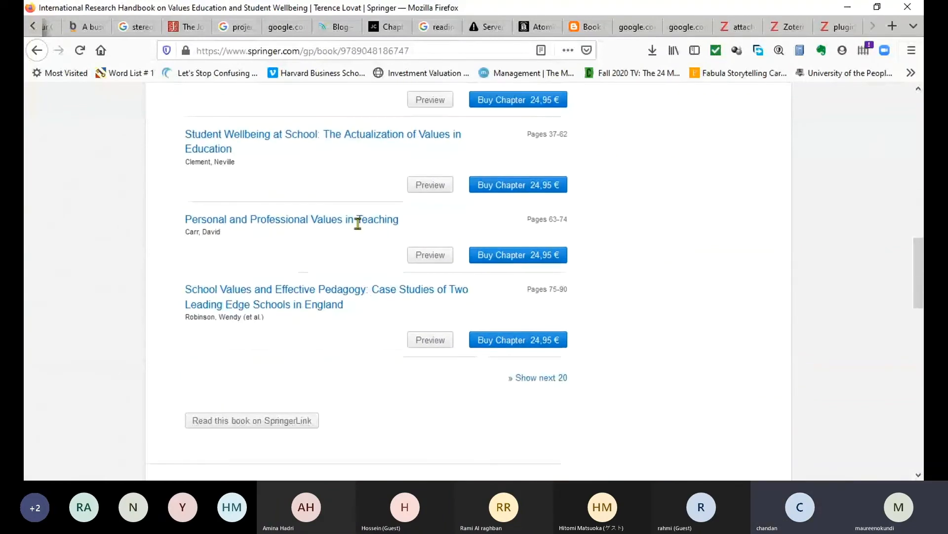
pyautogui.click(428, 257)
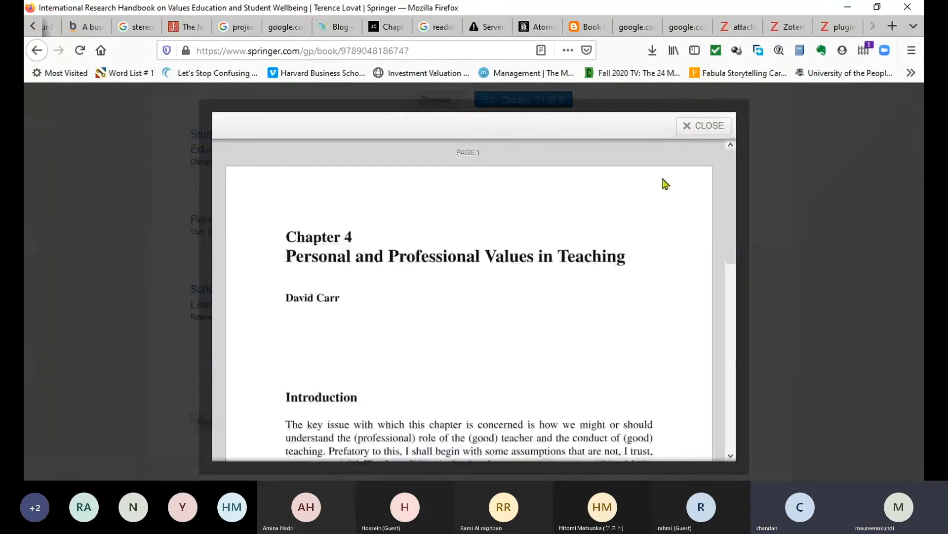
# Close the chapter preview, go back to the job costing results, and open Accounting for Managers.
pyautogui.moveTo(735, 178); pyautogui.dragTo(700, 126)
pyautogui.click(703, 125)
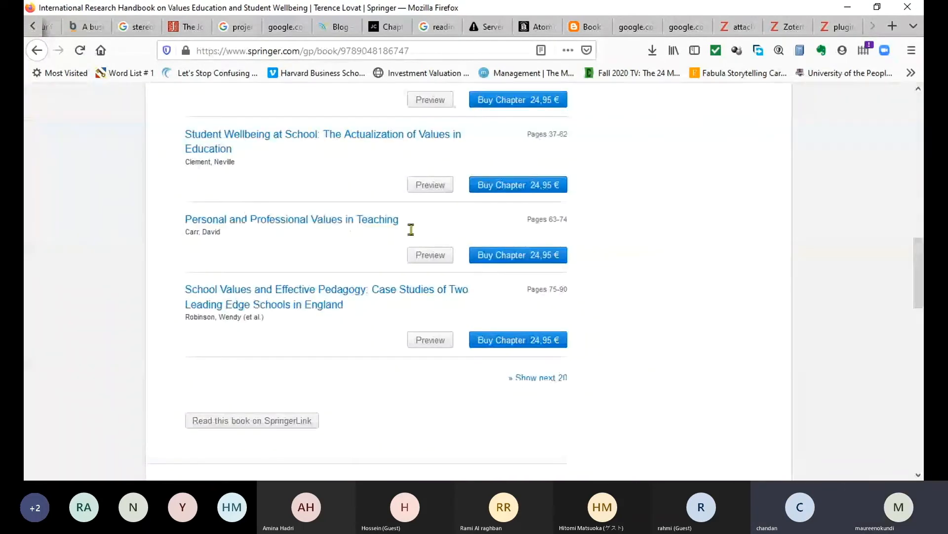
pyautogui.scroll(3, 299, 269)
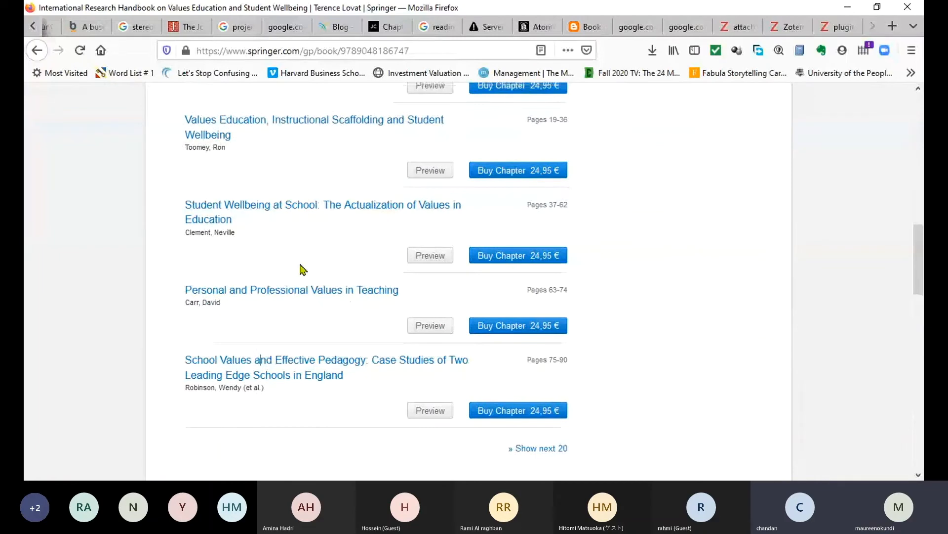
pyautogui.scroll(5, 302, 269)
pyautogui.moveTo(434, 50); pyautogui.dragTo(233, 71)
pyautogui.click(493, 55)
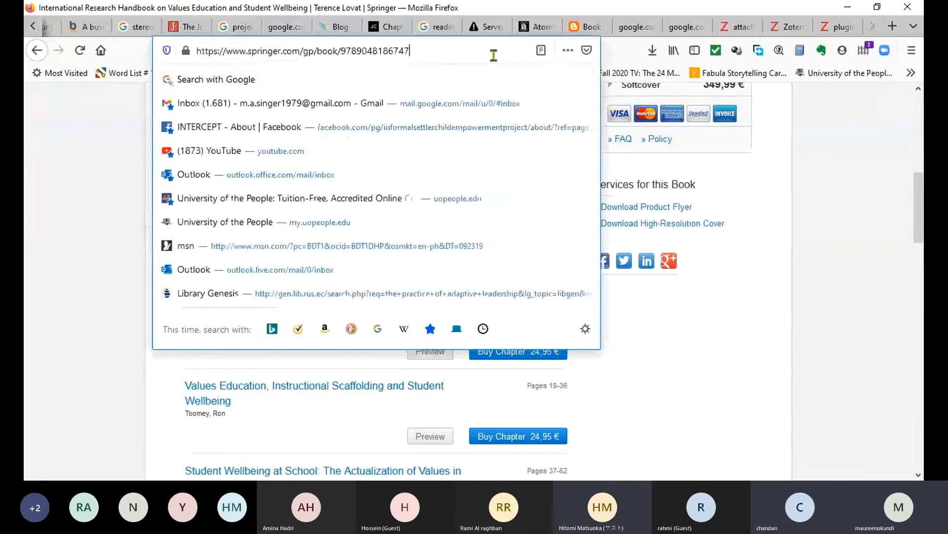
pyautogui.click(333, 412)
pyautogui.scroll(1, 365, 240)
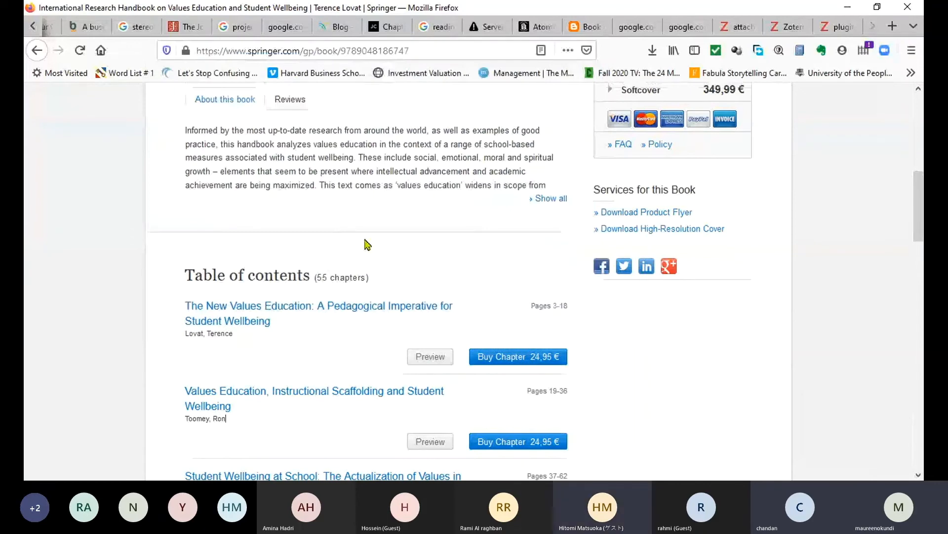
pyautogui.hotkey('alt', 'Left')
pyautogui.click(212, 207)
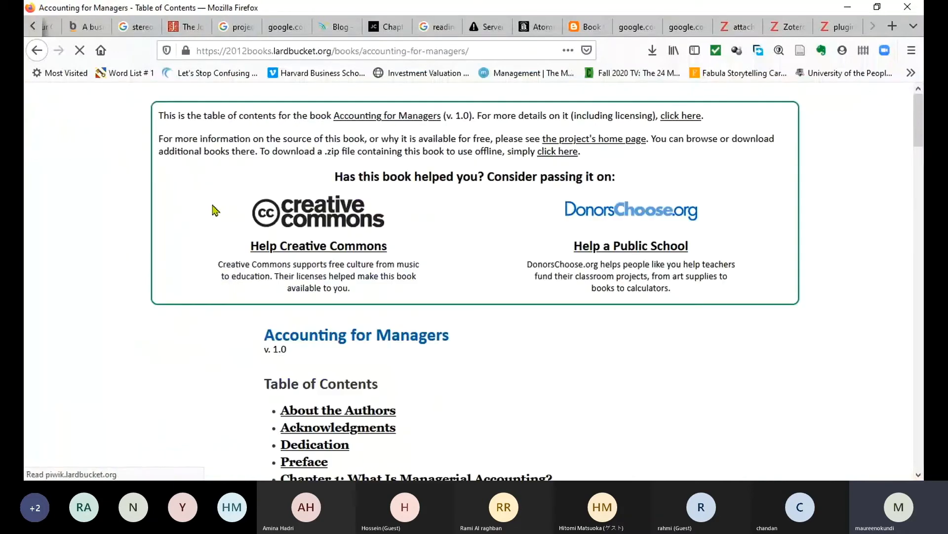
# Open Chapter 2, 'How Is Job Costing Used to Track Production Costs?', from the contents.
pyautogui.scroll(-1, 484, 156)
pyautogui.scroll(-5, 482, 168)
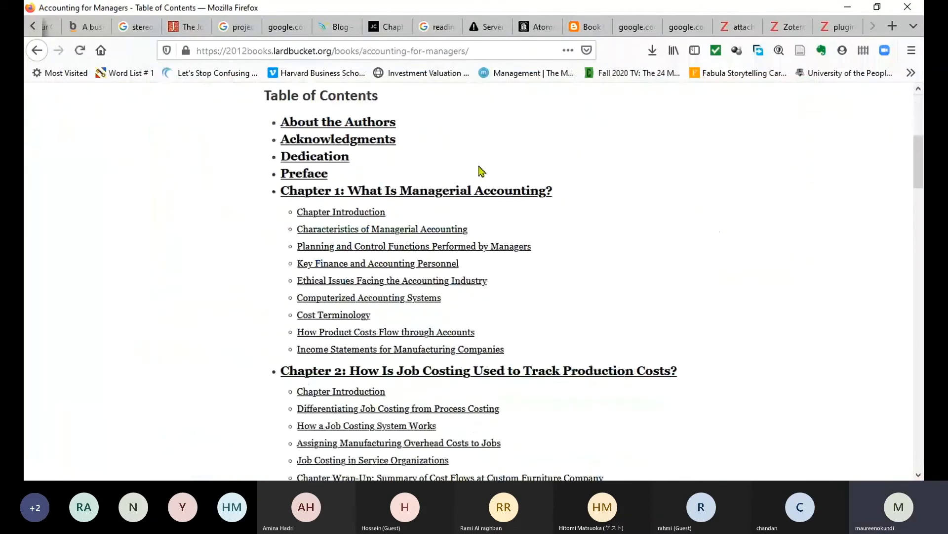
pyautogui.scroll(-4, 335, 223)
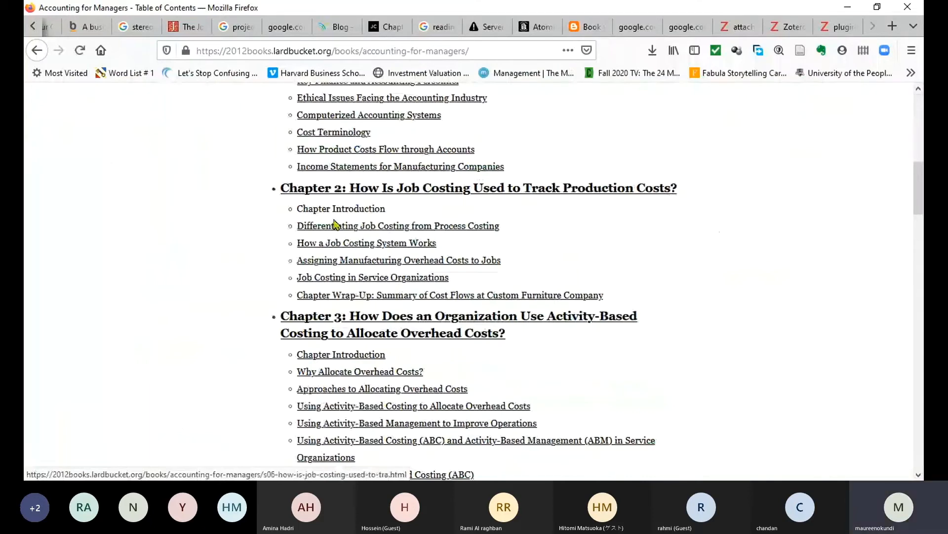
pyautogui.click(335, 225)
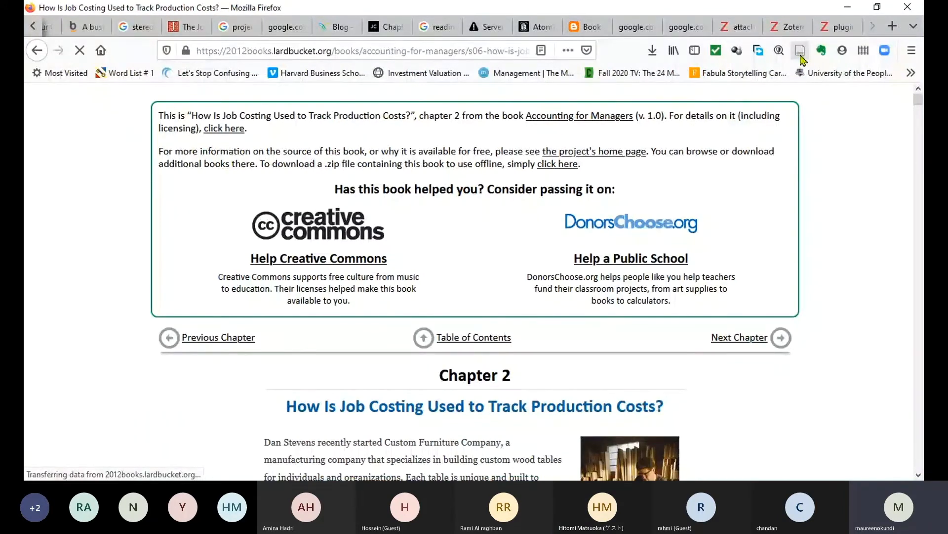
pyautogui.click(32, 26)
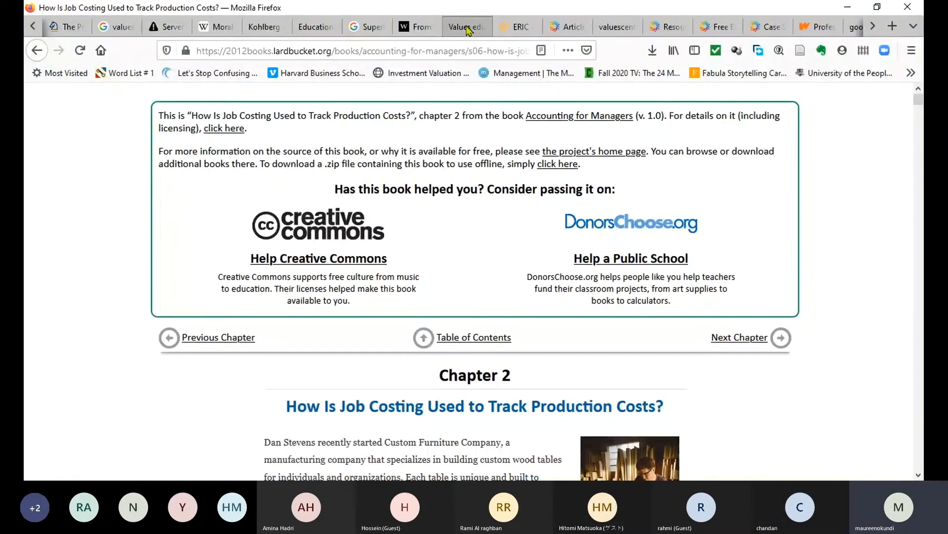
# Switch to the WorldCat Values education sourcebook tab and select its web address.
pyautogui.click(468, 28)
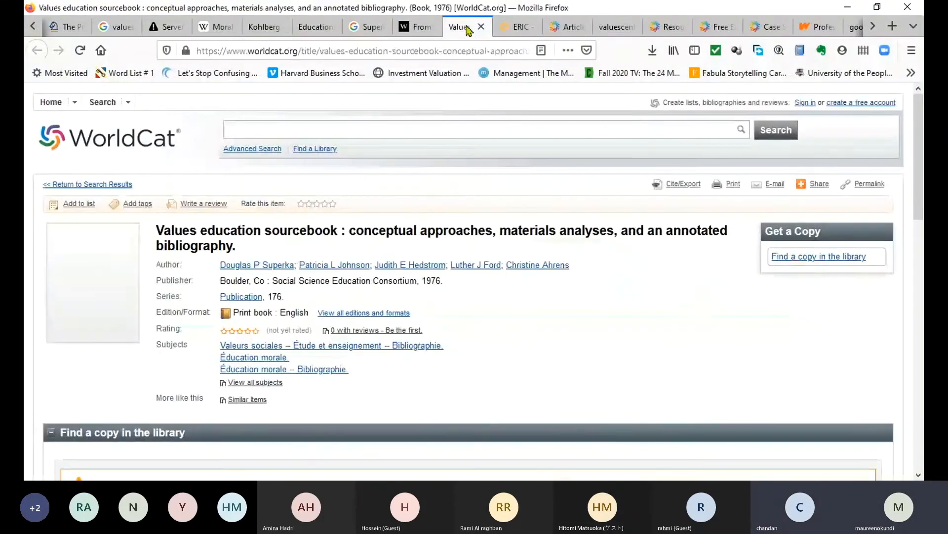
pyautogui.scroll(-8, 413, 285)
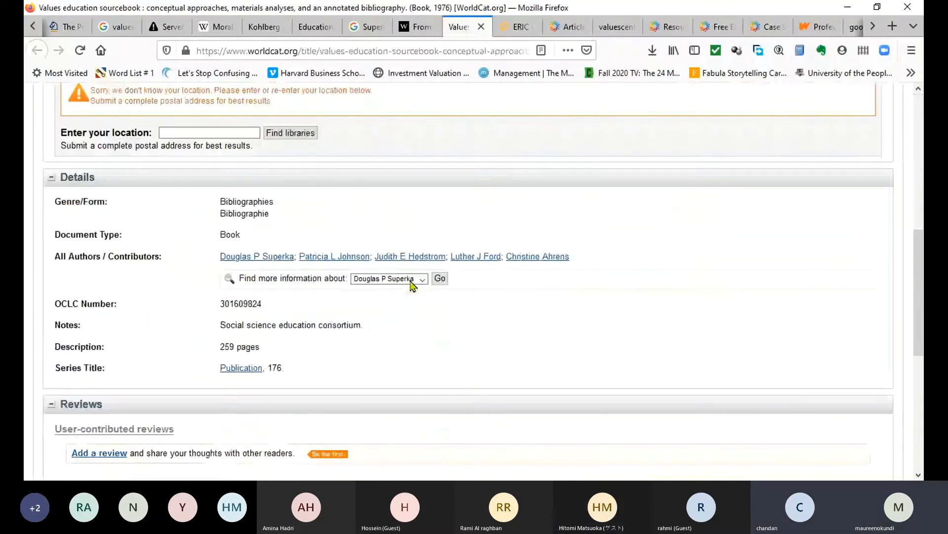
pyautogui.scroll(3, 412, 286)
pyautogui.hotkey('ctrl', 'l')
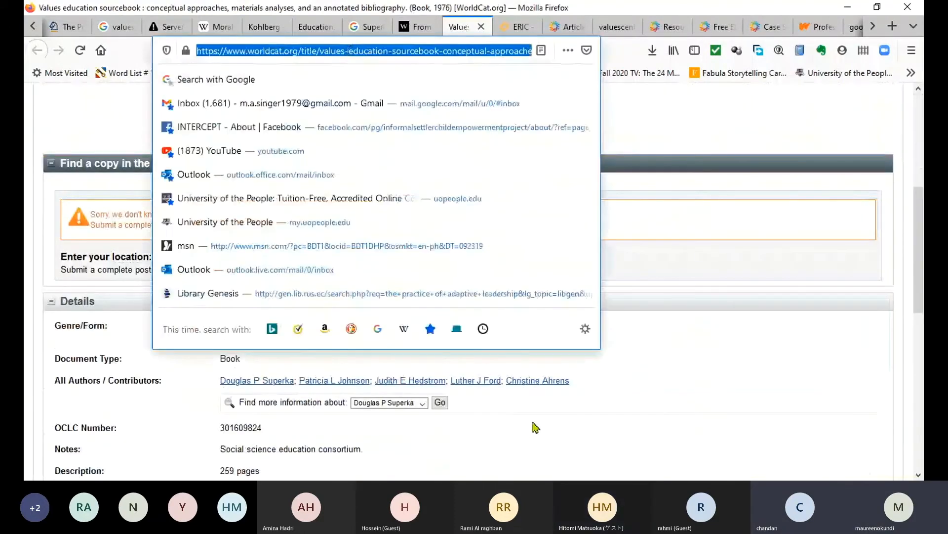
pyautogui.click(535, 426)
pyautogui.click(420, 50)
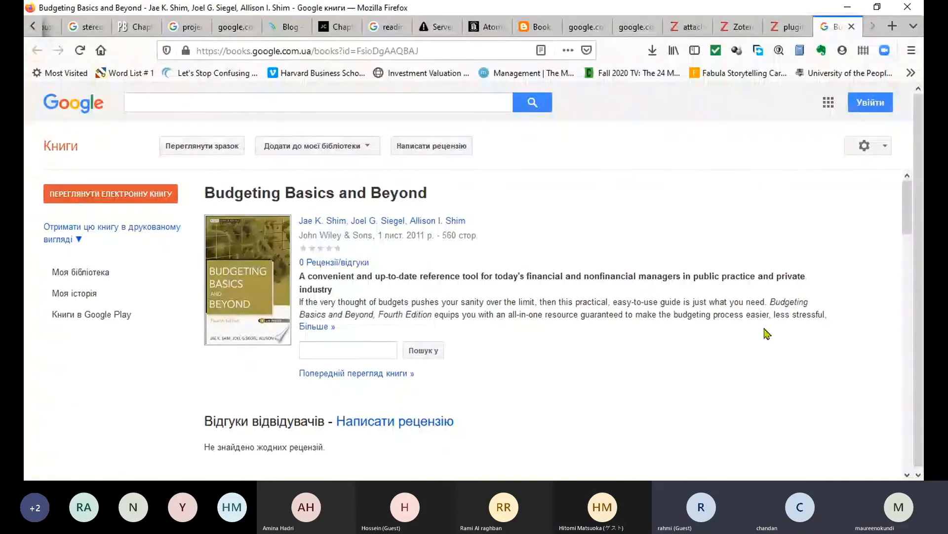
# Scroll the Budgeting Basics and Beyond Google Books page down to its contents previews.
pyautogui.scroll(-4, 468, 306)
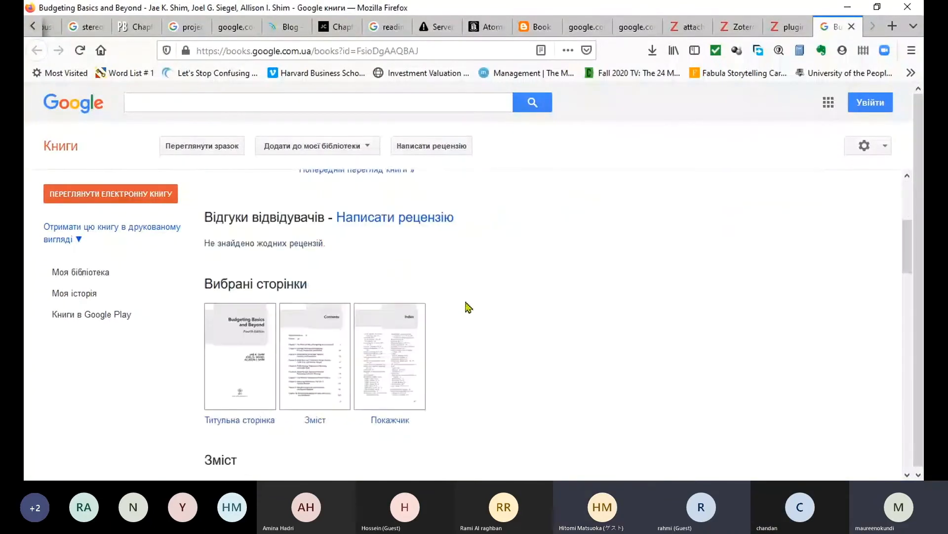
pyautogui.scroll(-3, 468, 306)
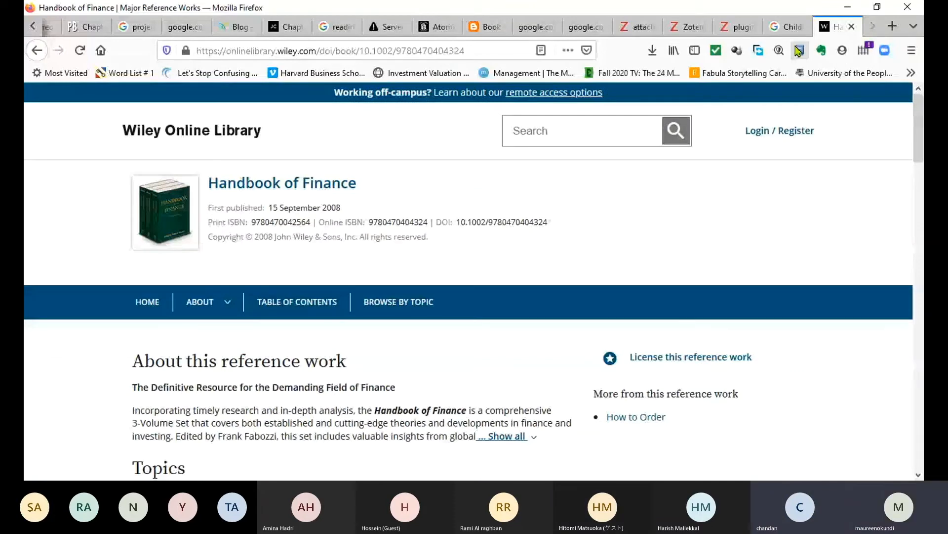
# Browse the Handbook of Finance table of contents and open the chapter 'Bonds: Investment Features and Risks'.
pyautogui.click(282, 308)
pyautogui.scroll(-3, 396, 364)
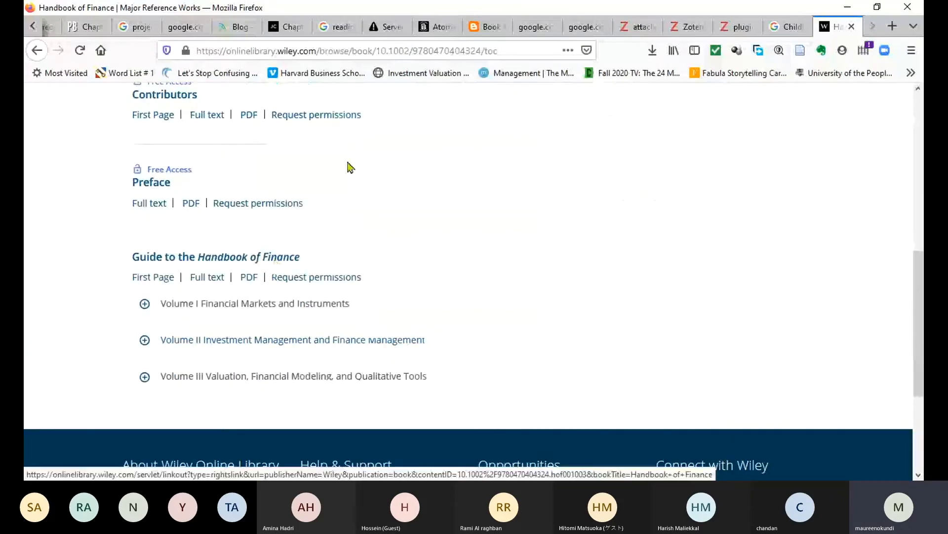
pyautogui.scroll(1, 474, 201)
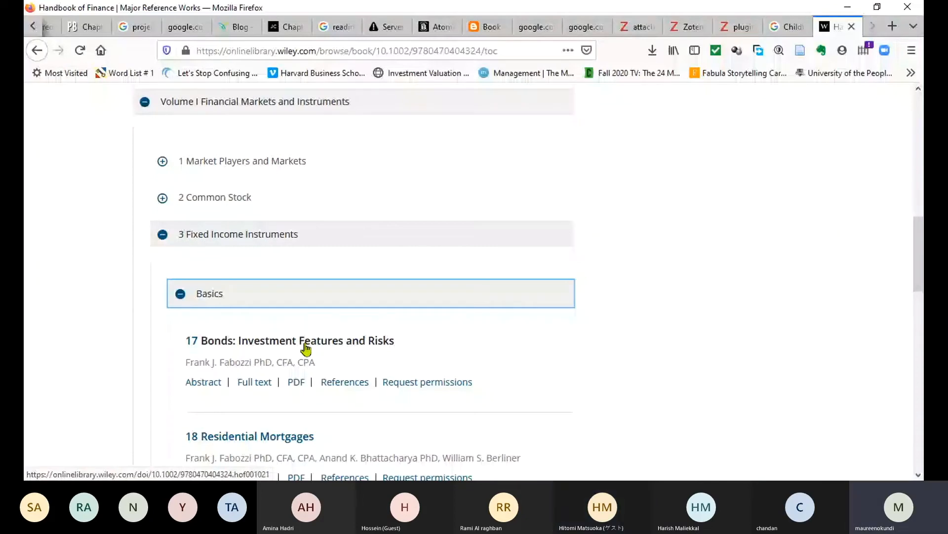
pyautogui.click(306, 341)
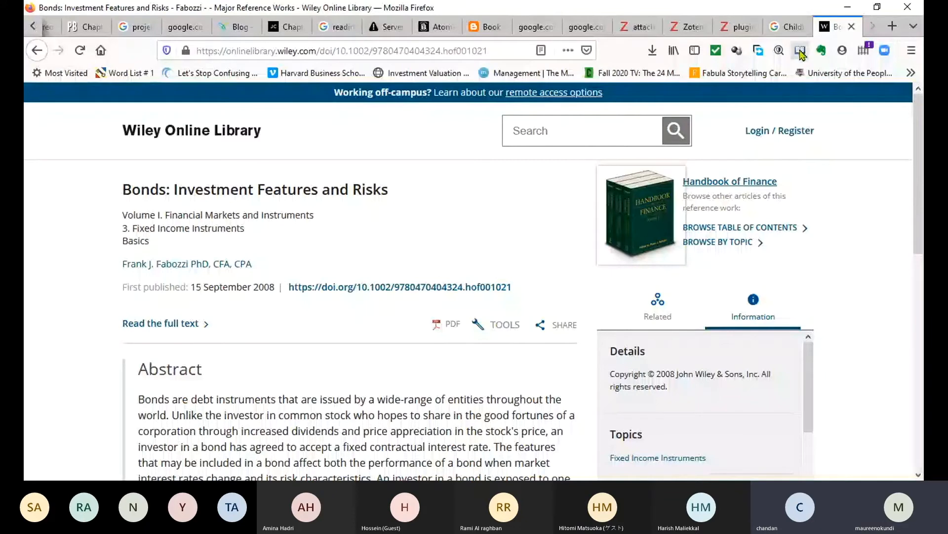
# Save the Bonds chapter with a snapshot into Zotero's BUS5110-Managerial Accounting collection.
pyautogui.click(800, 52)
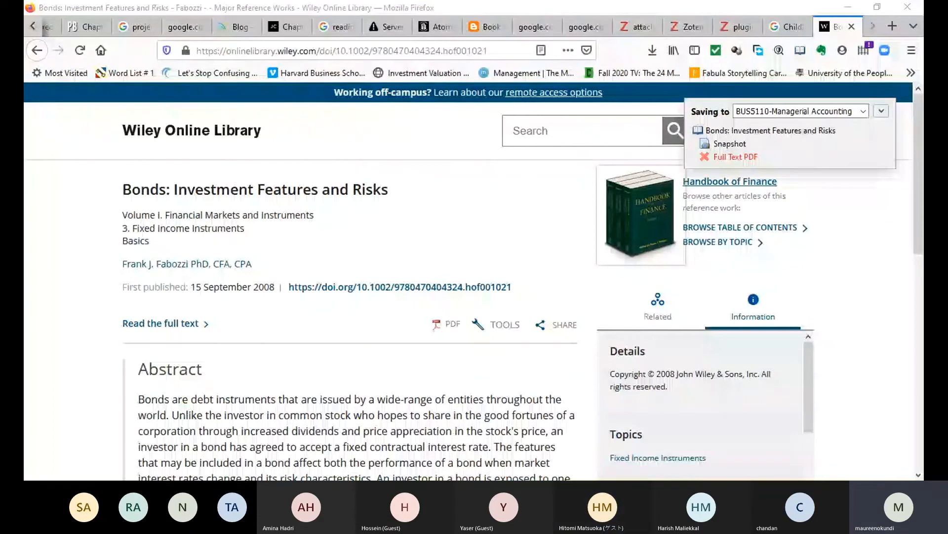
pyautogui.hotkey('alt', 'Tab')
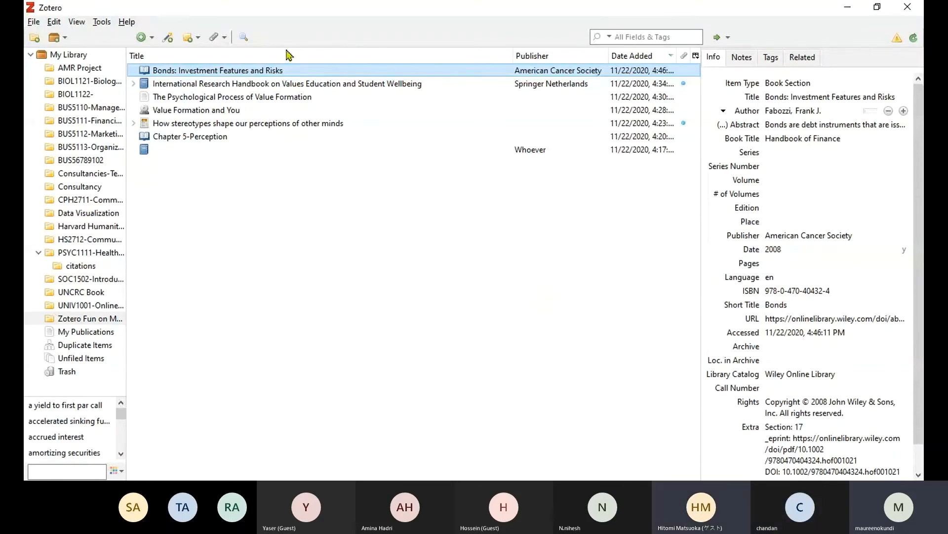
# Check the new Bonds book section's details (2008, Handbook of Finance) in the Zotero library.
pyautogui.hotkey('alt', 'Tab')
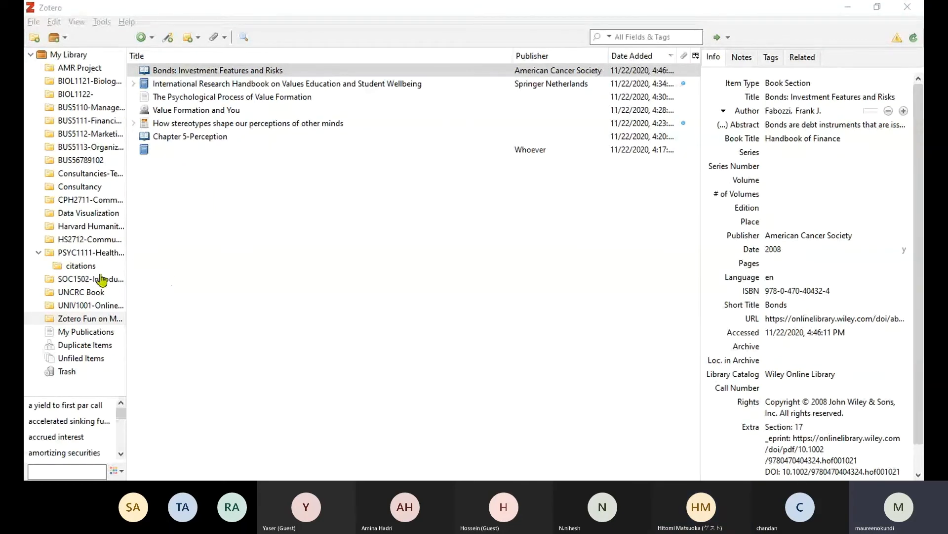
pyautogui.click(326, 73)
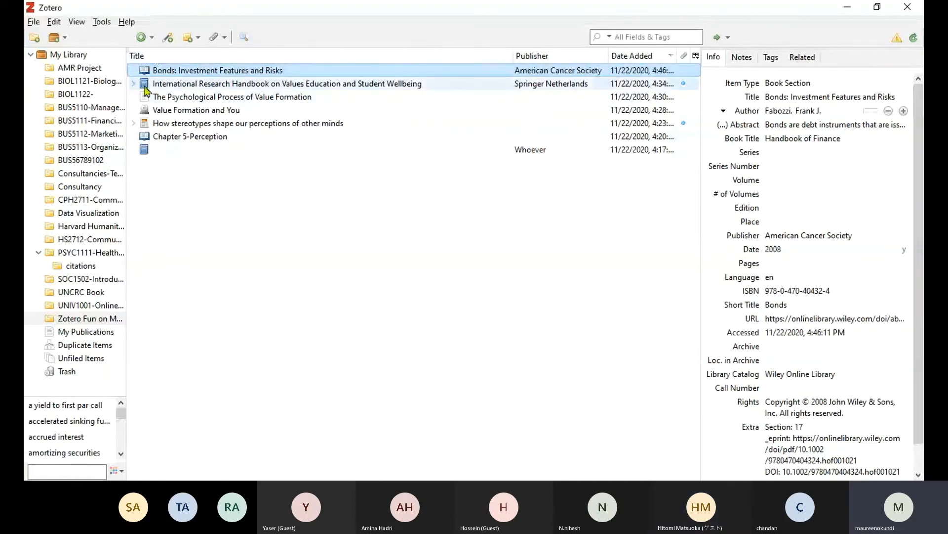
pyautogui.hotkey('alt', 'Tab')
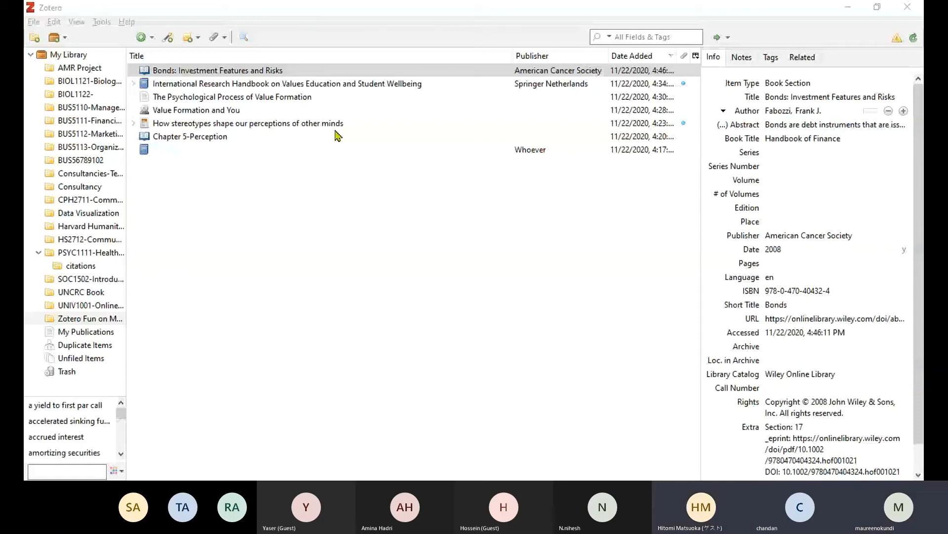
pyautogui.click(86, 48)
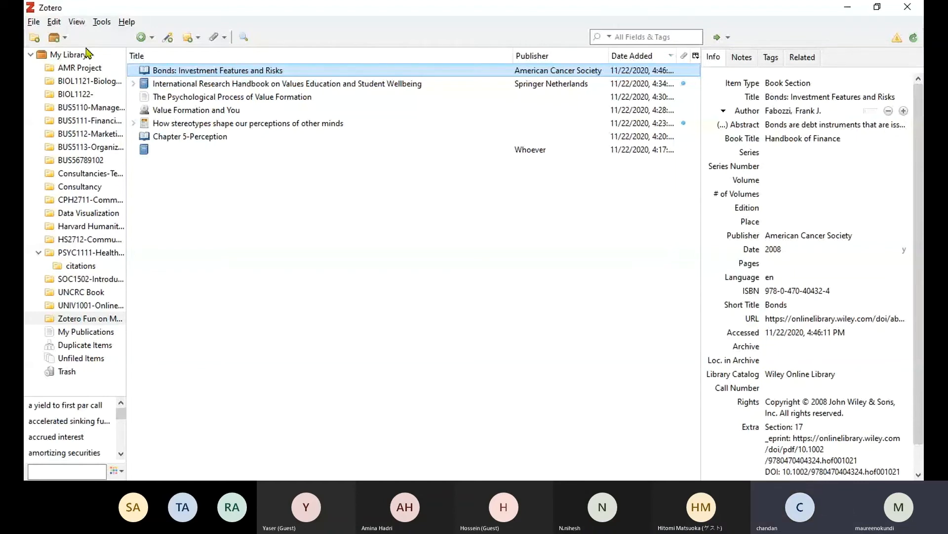
# Look through Zotero's Edit > Preferences, then bring the Word draft to the front.
pyautogui.click(54, 22)
pyautogui.click(85, 214)
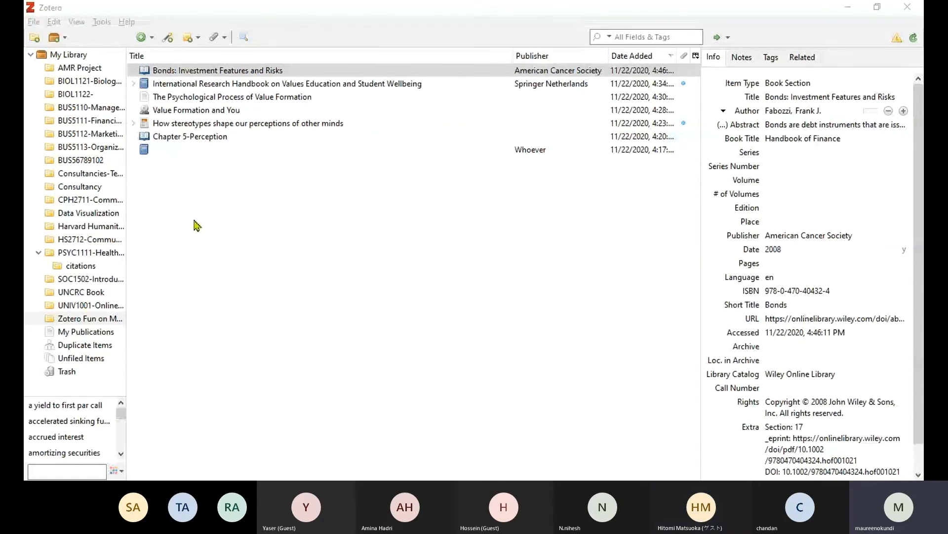
pyautogui.click(390, 233)
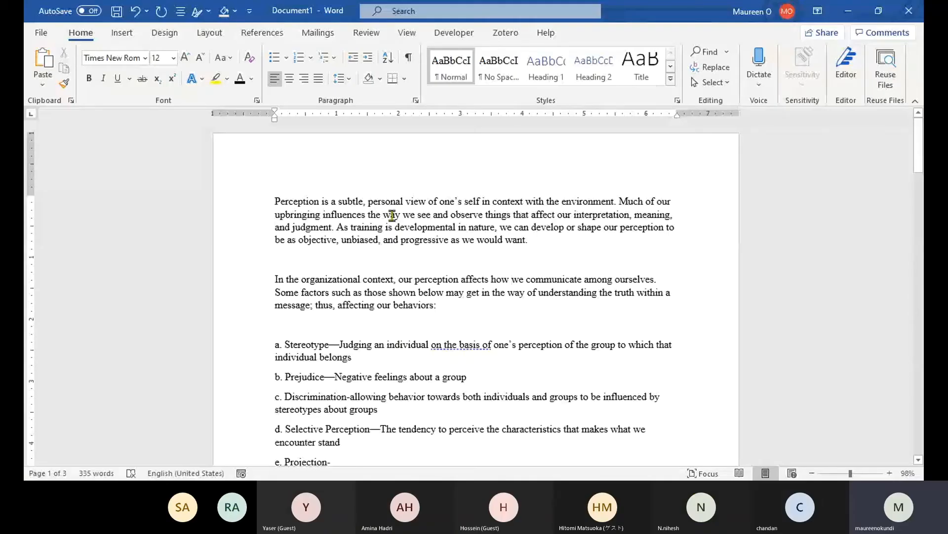
# Insert blank lines above the opening perception paragraph of Document1.
pyautogui.click(414, 206)
pyautogui.click(381, 203)
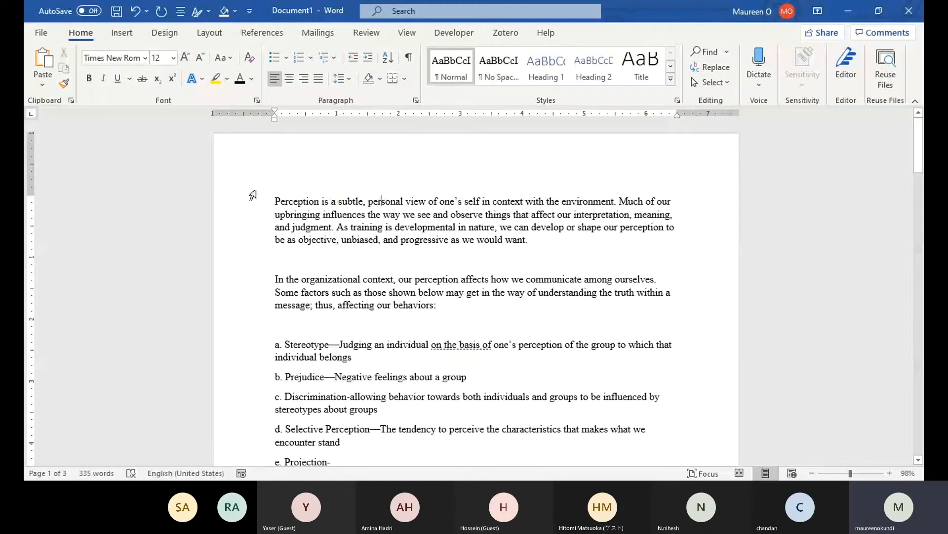
pyautogui.press('Home')
pyautogui.press('Return')
pyautogui.press('Return')
pyautogui.press('Return')
pyautogui.press('Return')
pyautogui.press('Return')
pyautogui.press('Return')
pyautogui.press('Return')
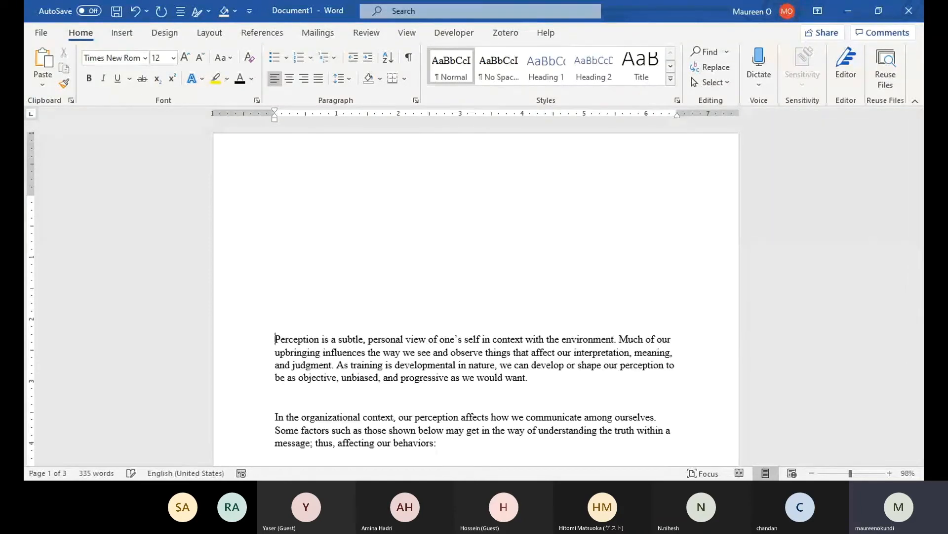
pyautogui.press('Return')
pyautogui.press('Return')
pyautogui.press('Return')
pyautogui.click(275, 202)
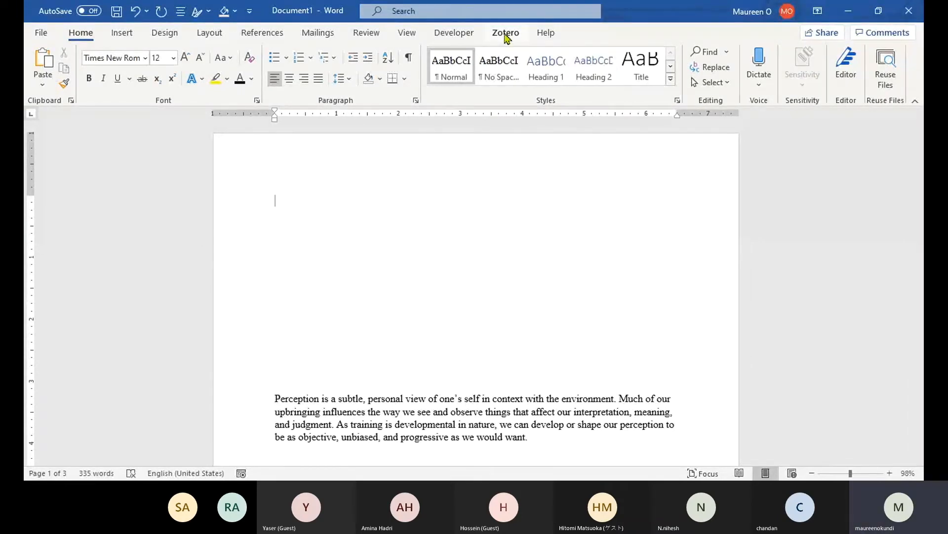
# Cite the 2017 source after 'environment', then add a creatures-of-habit sentence cited to Judge & Robbins (2020).
pyautogui.click(505, 33)
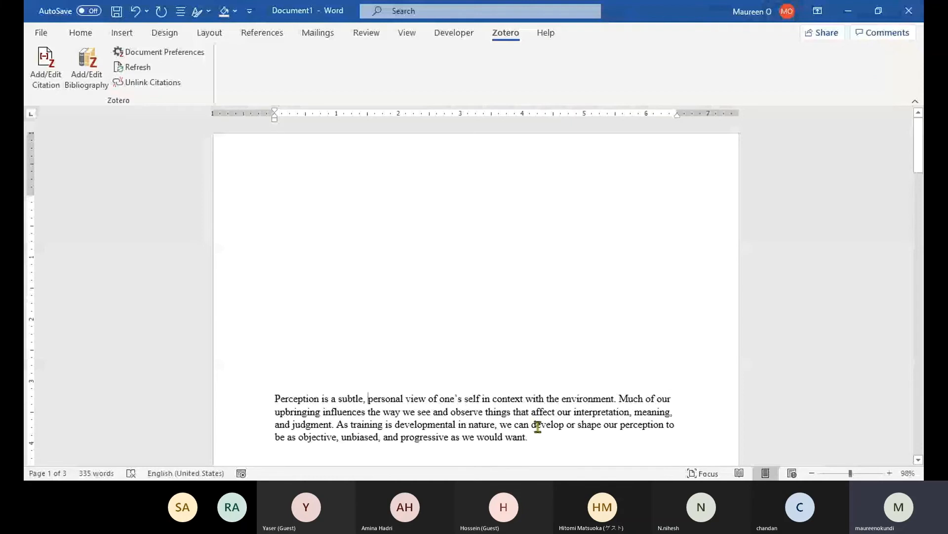
pyautogui.hotkey('ctrl', 'z')
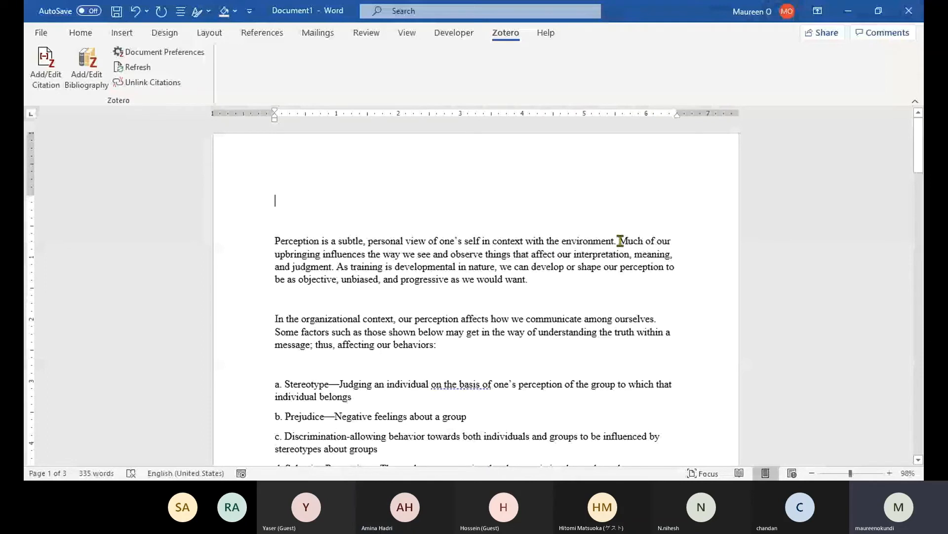
pyautogui.click(618, 240)
pyautogui.click(43, 63)
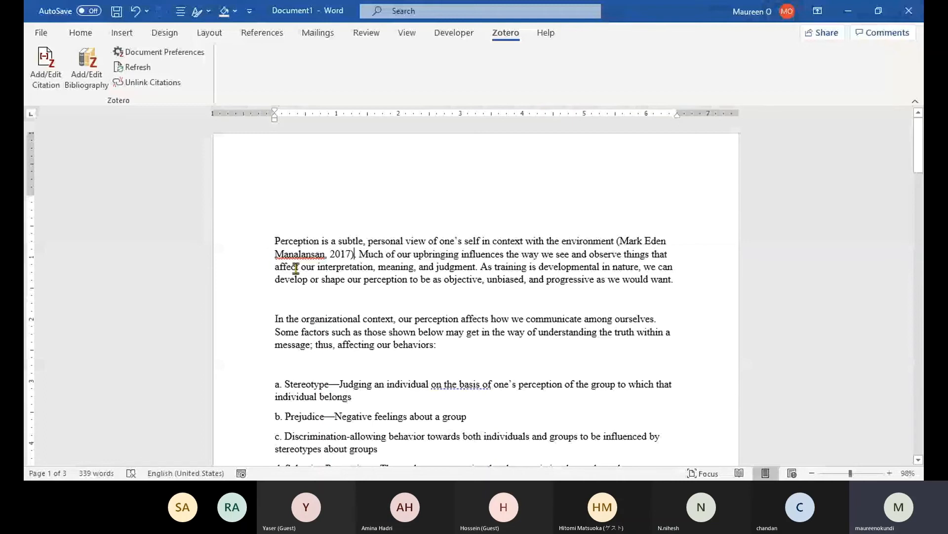
pyautogui.write('. And then Nihish said that perceptio')
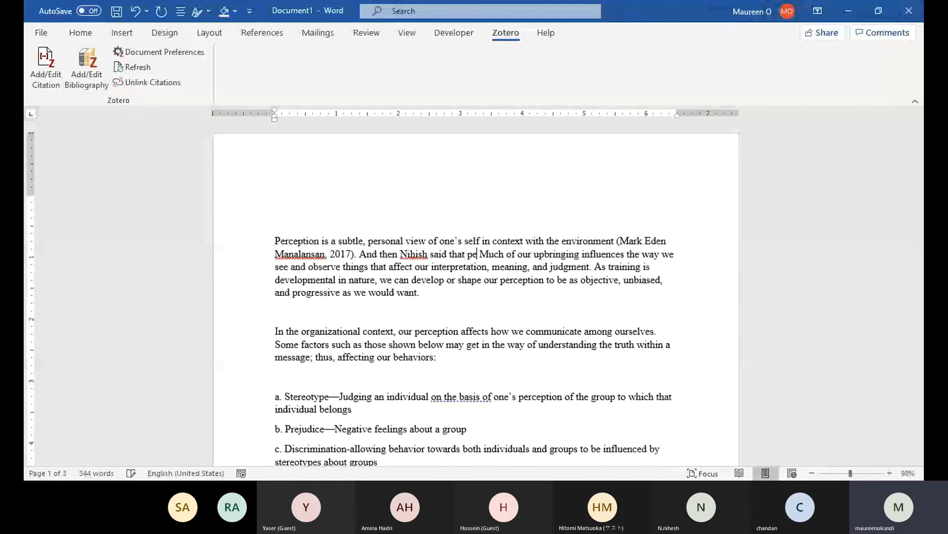
pyautogui.write('ns are for ')
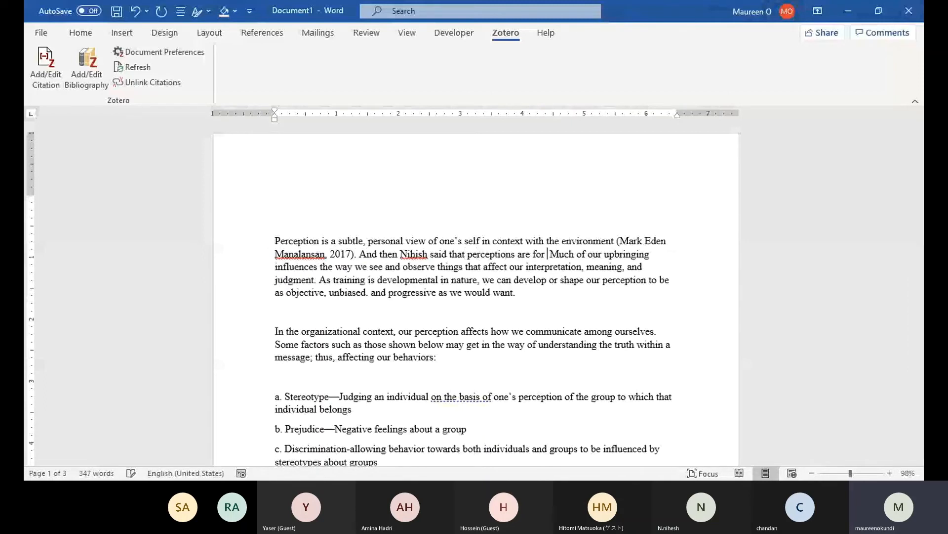
pyautogui.write('creature')
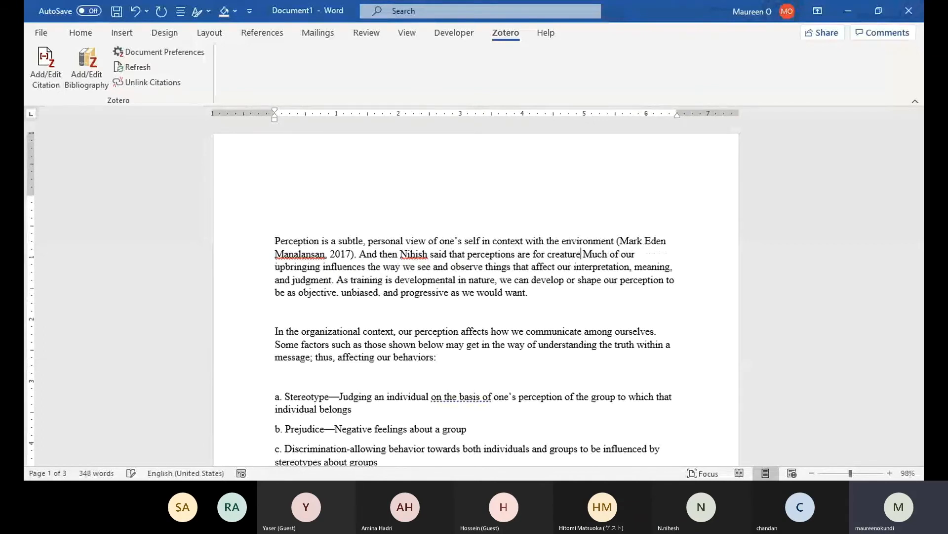
pyautogui.write('s of ha')
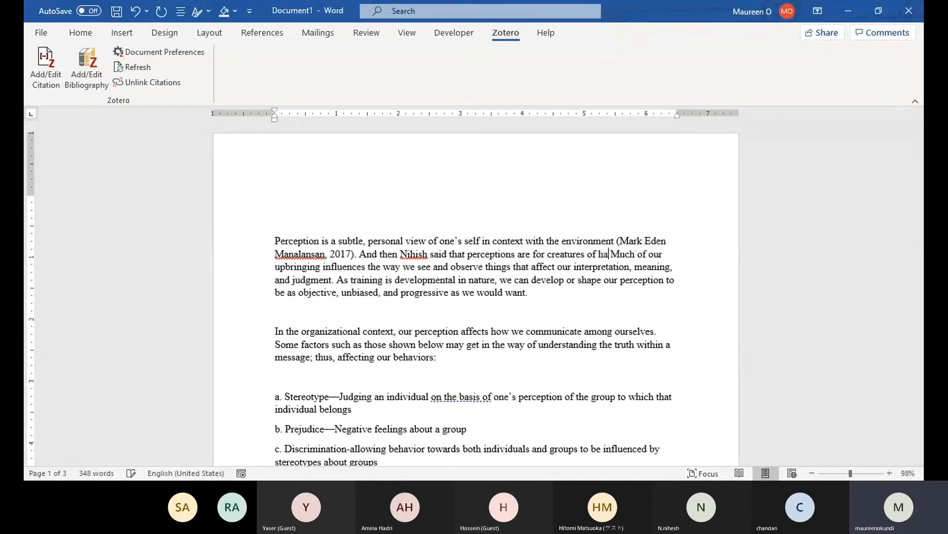
pyautogui.write('bit')
pyautogui.click(46, 79)
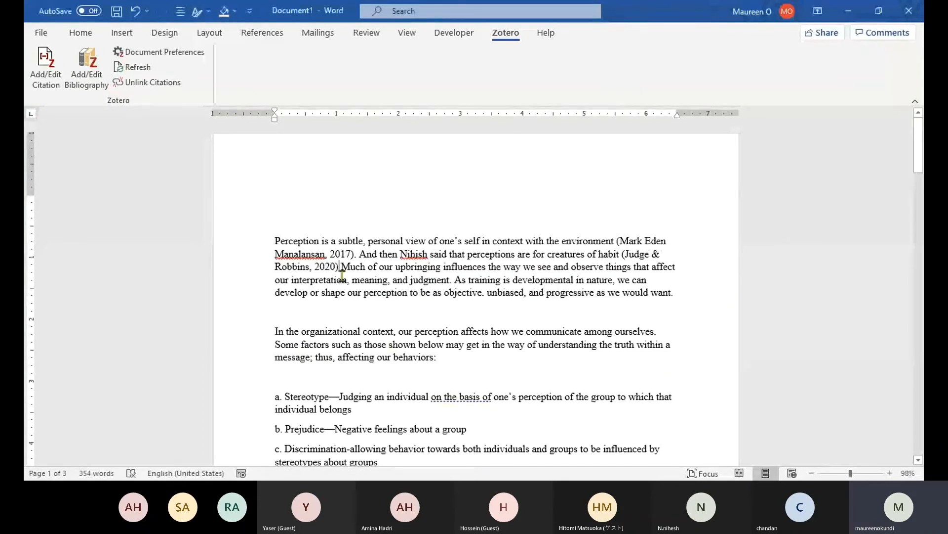
# Start a new paragraph where a person disputes this and suggests coffee, citing the 1985 source.
pyautogui.write('.')
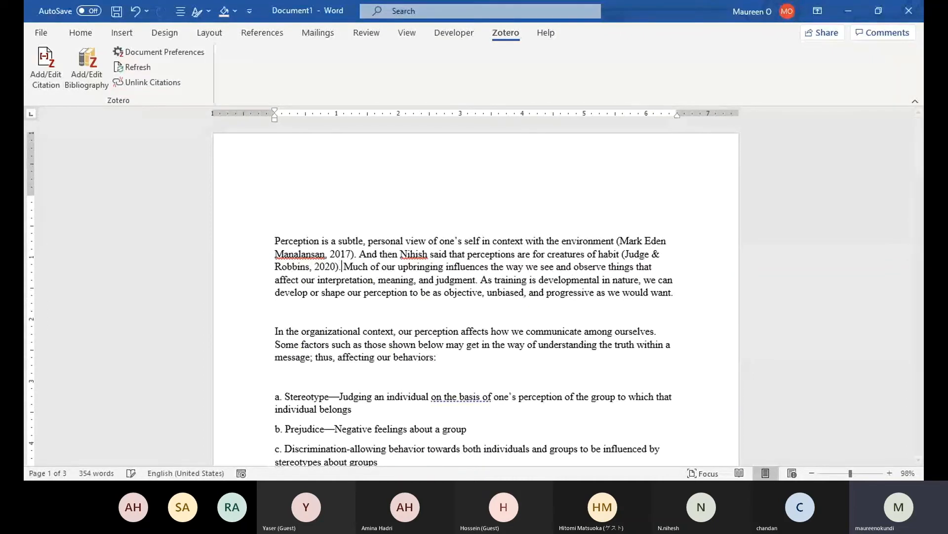
pyautogui.press('Return')
pyautogui.write('However')
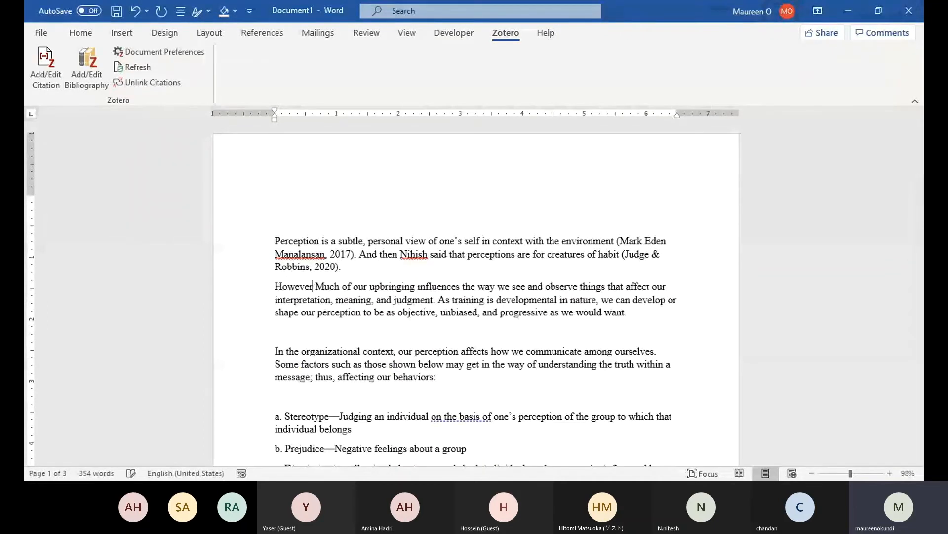
pyautogui.write(', Cha')
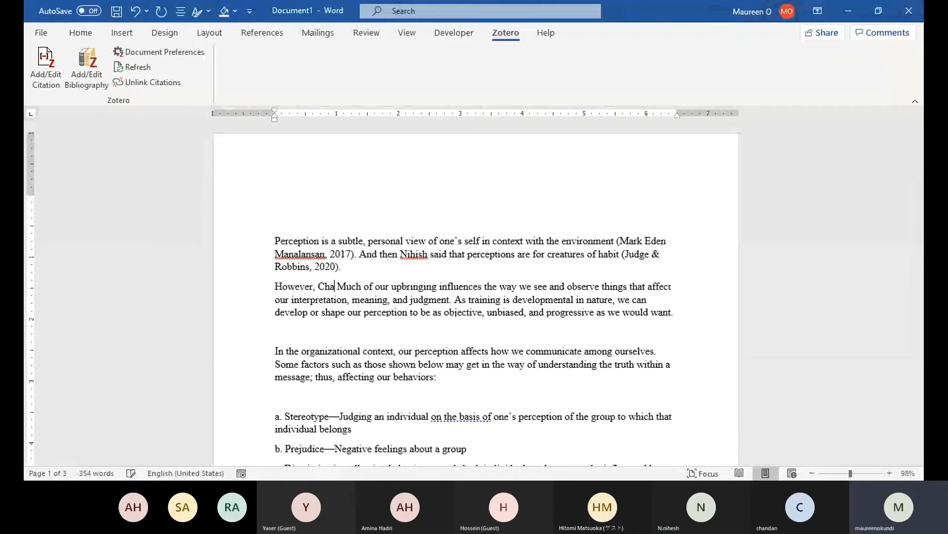
pyautogui.write('ndan disoutes')
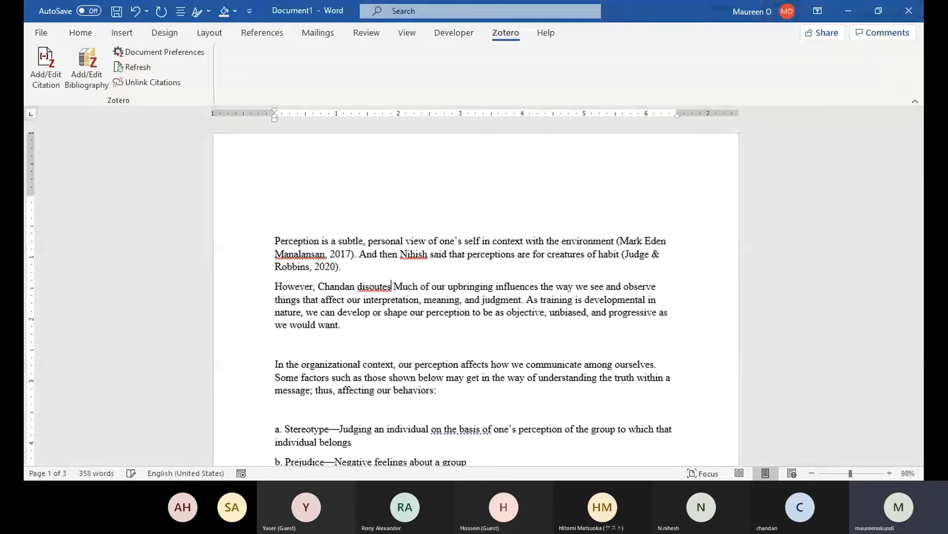
pyautogui.press('BackSpace')
pyautogui.press('BackSpace')
pyautogui.press('BackSpace')
pyautogui.press('BackSpace')
pyautogui.press('BackSpace')
pyautogui.write('pu')
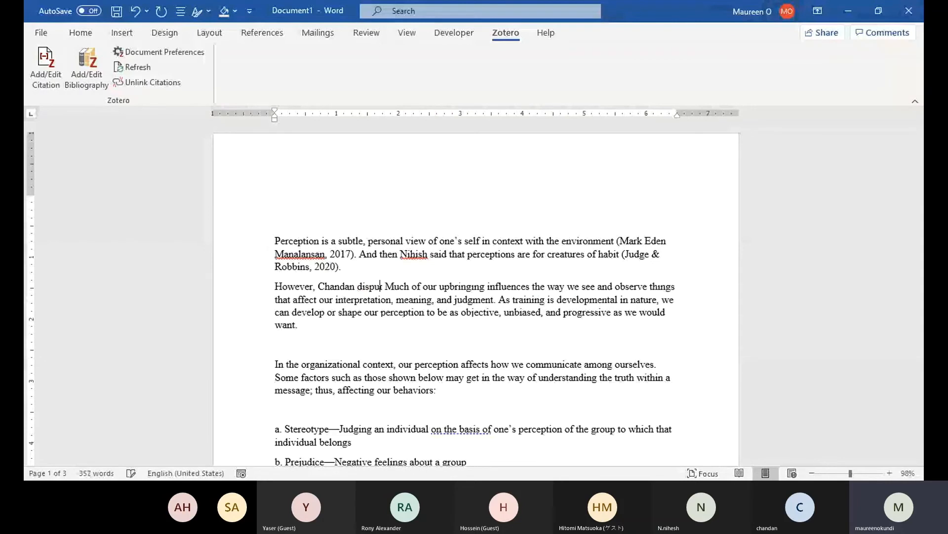
pyautogui.write('tes and says ')
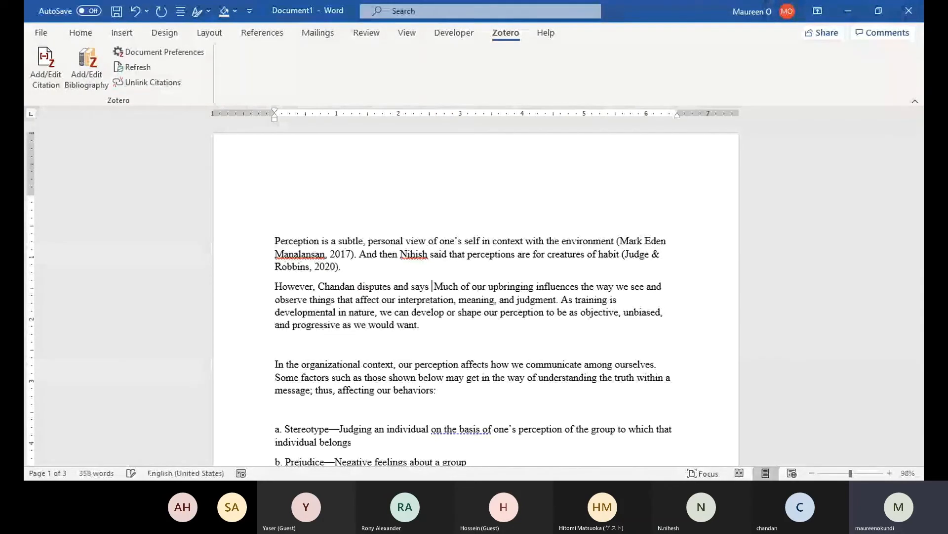
pyautogui.write("let's go out for c")
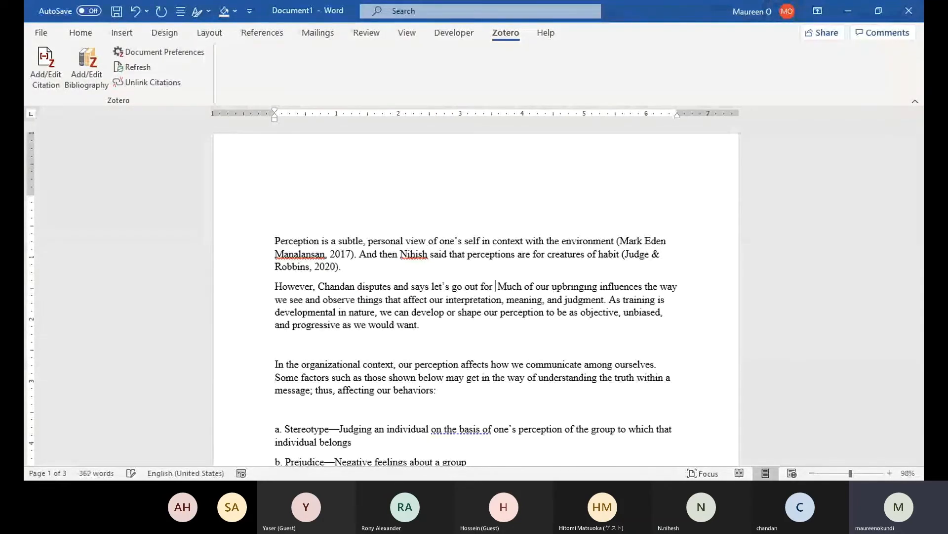
pyautogui.write('offee')
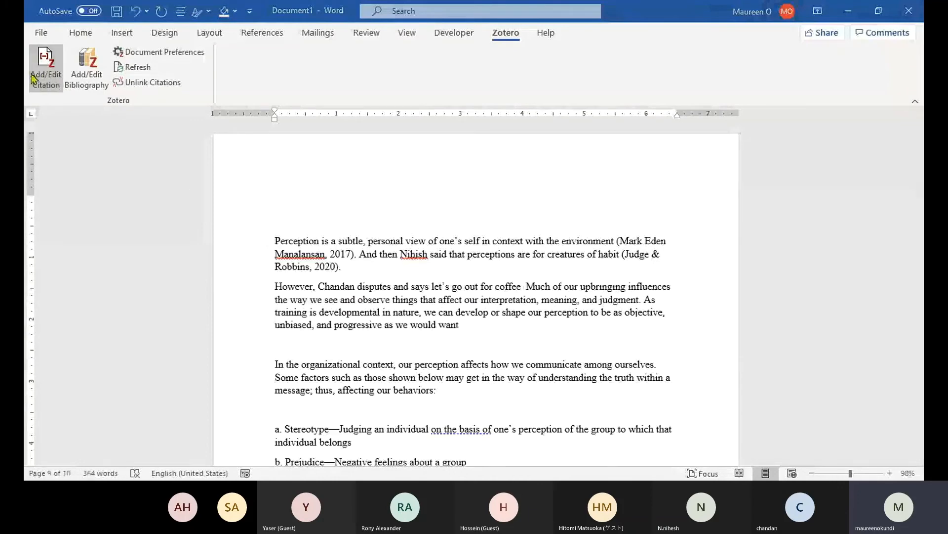
pyautogui.click(31, 79)
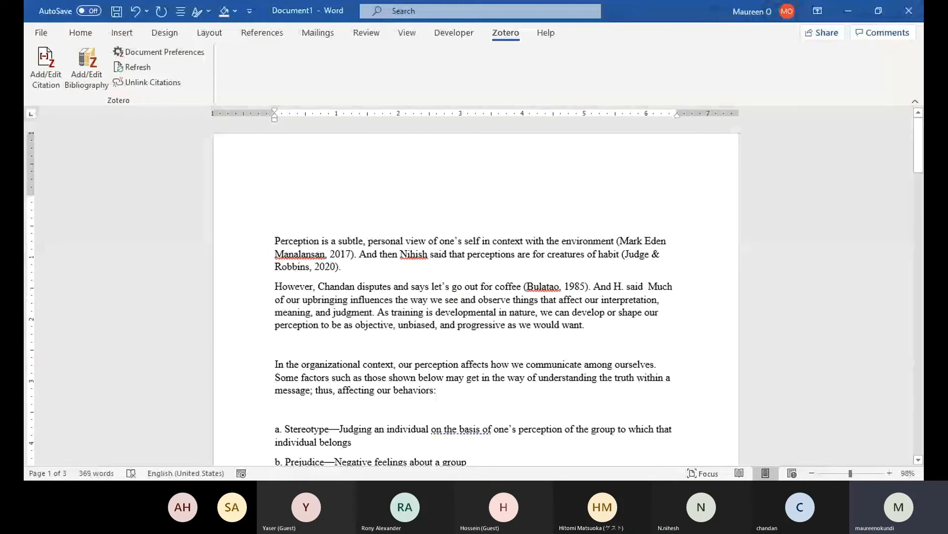
# Add 'better to find an ice-cream shop' cited to Fabozzi (2008), then an 'In conclusion blah blah blah' line.
pyautogui.write('better to find a')
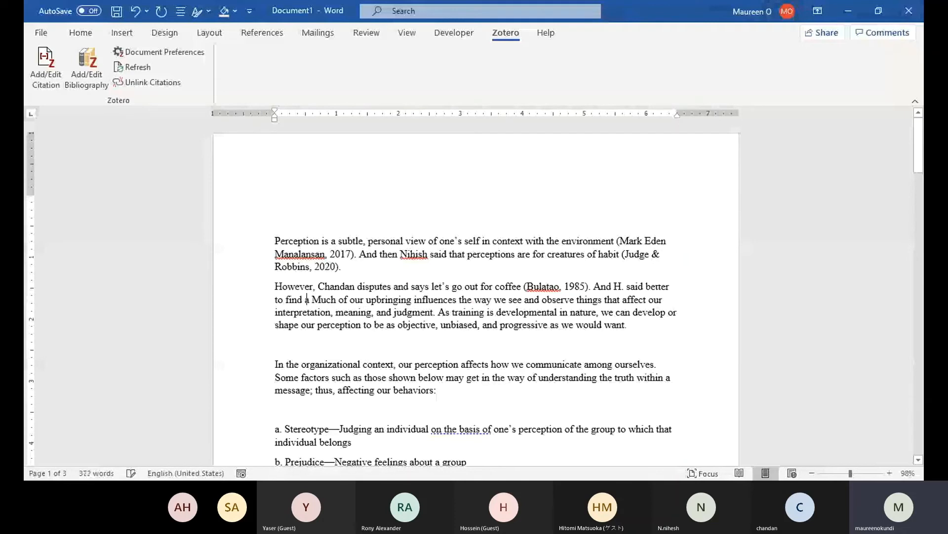
pyautogui.write('n ice-c')
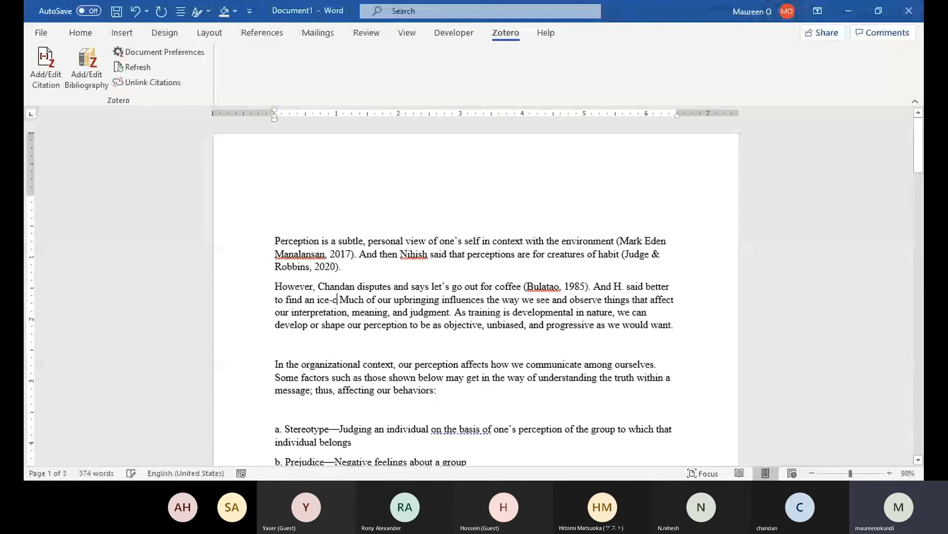
pyautogui.write('ream ')
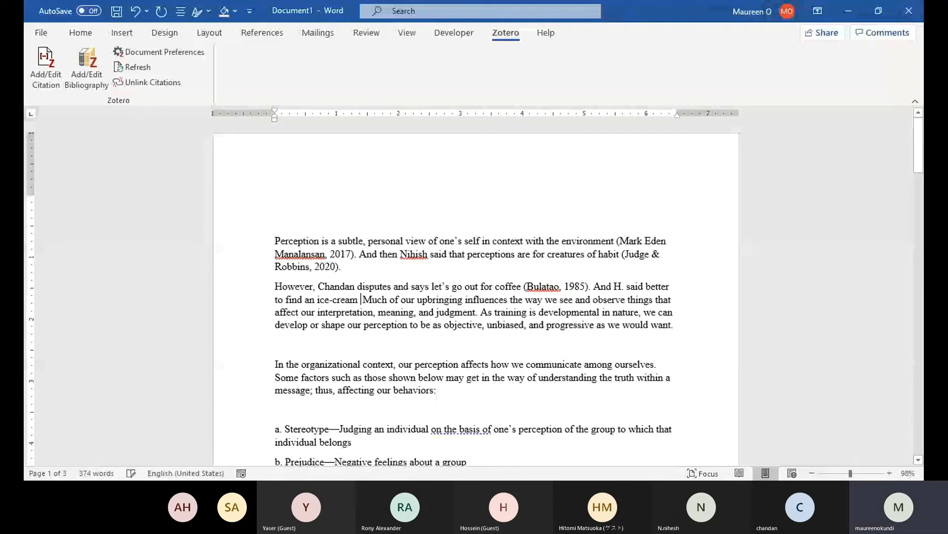
pyautogui.write('shop')
pyautogui.click(39, 72)
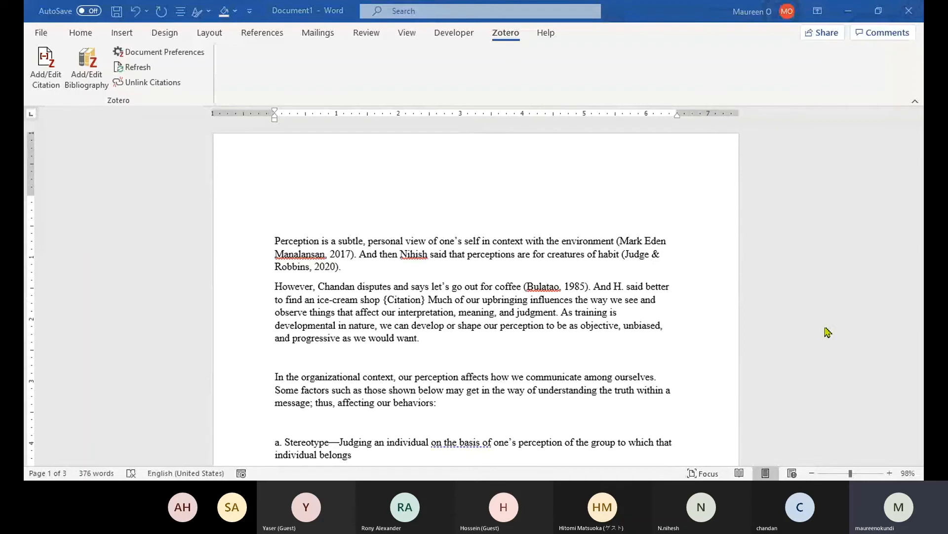
pyautogui.write('.')
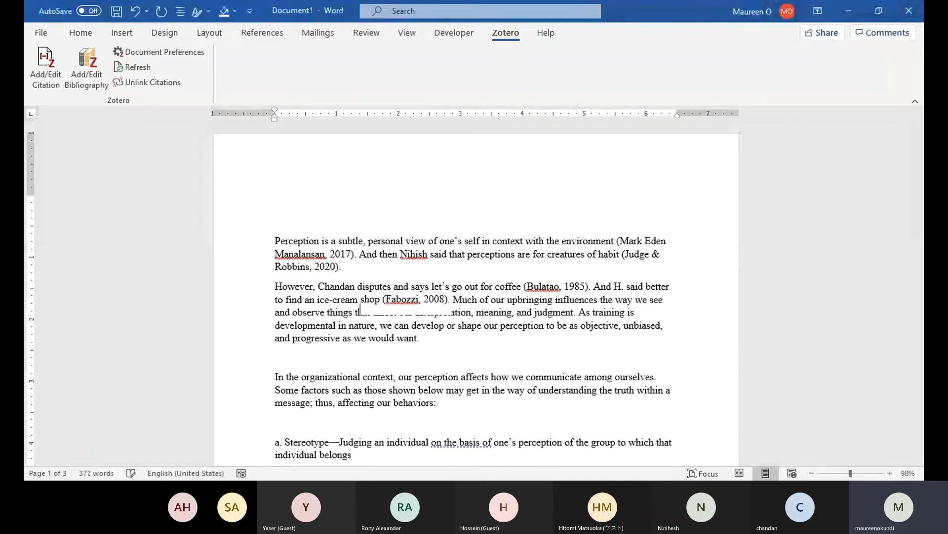
pyautogui.press('Return')
pyautogui.write('In conclusion blah blah bl')
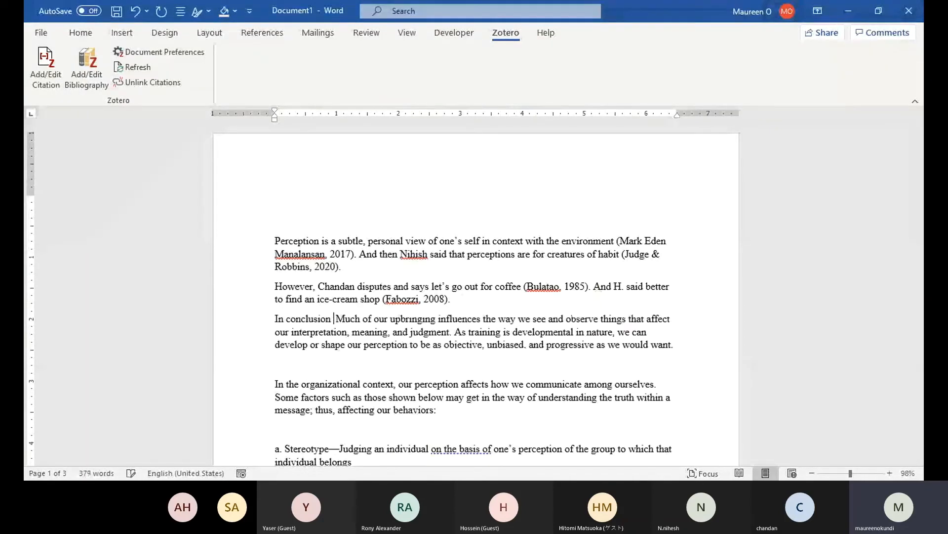
pyautogui.write('ah blah bla')
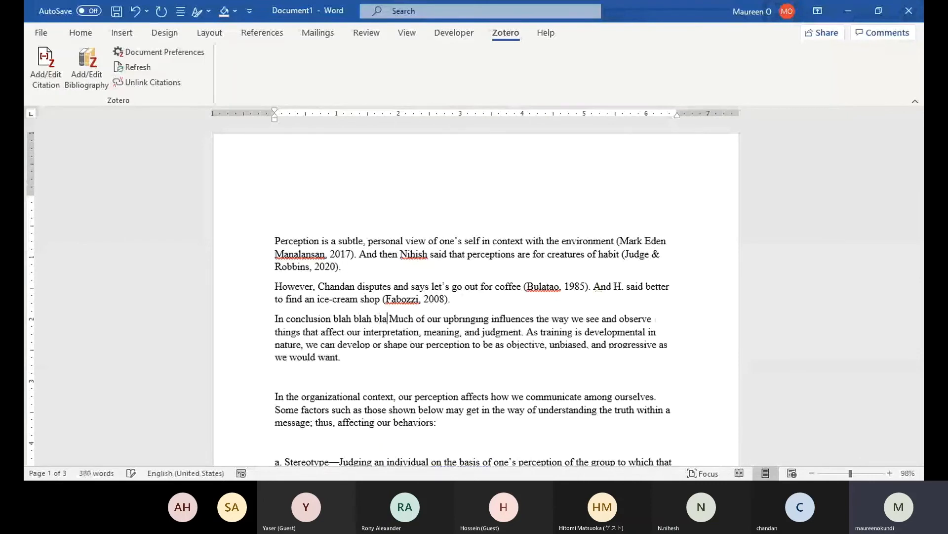
pyautogui.press('Return')
pyautogui.press('Return')
pyautogui.press('Return')
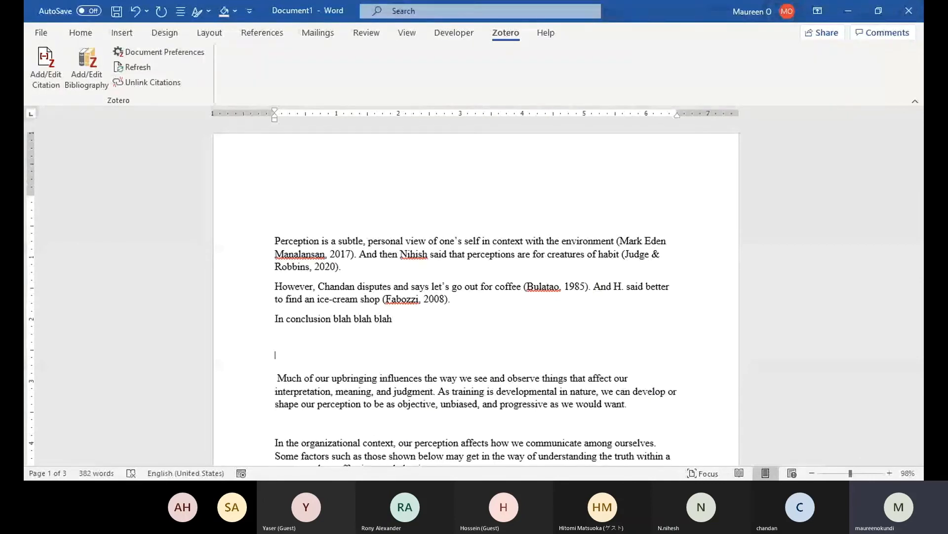
# Type a 'References' heading and generate the four-entry APA Zotero bibliography beneath it.
pyautogui.write('References')
pyautogui.press('Return')
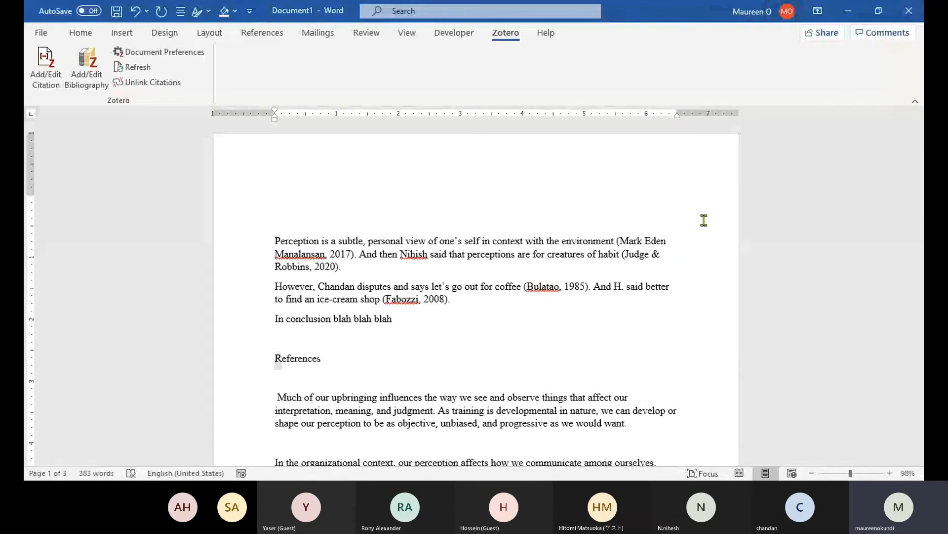
pyautogui.click(87, 66)
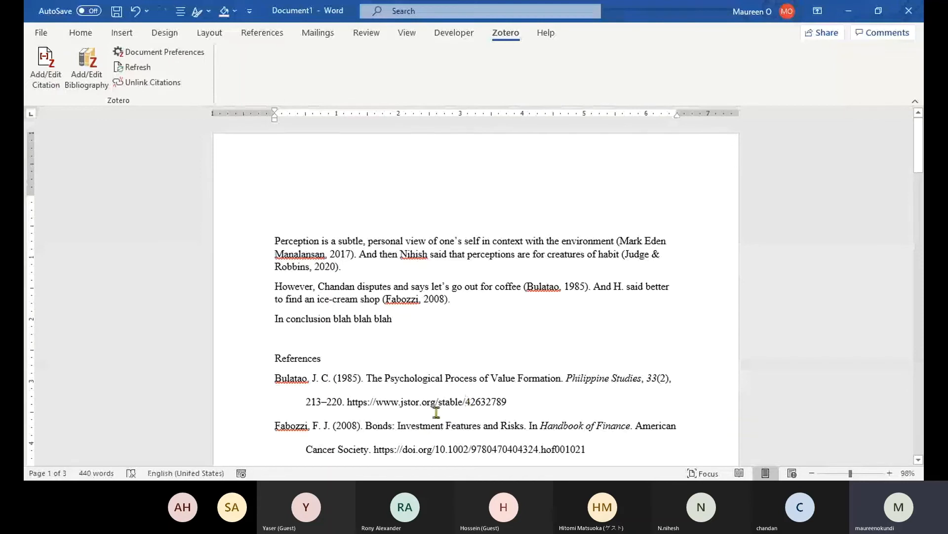
pyautogui.scroll(-2, 437, 411)
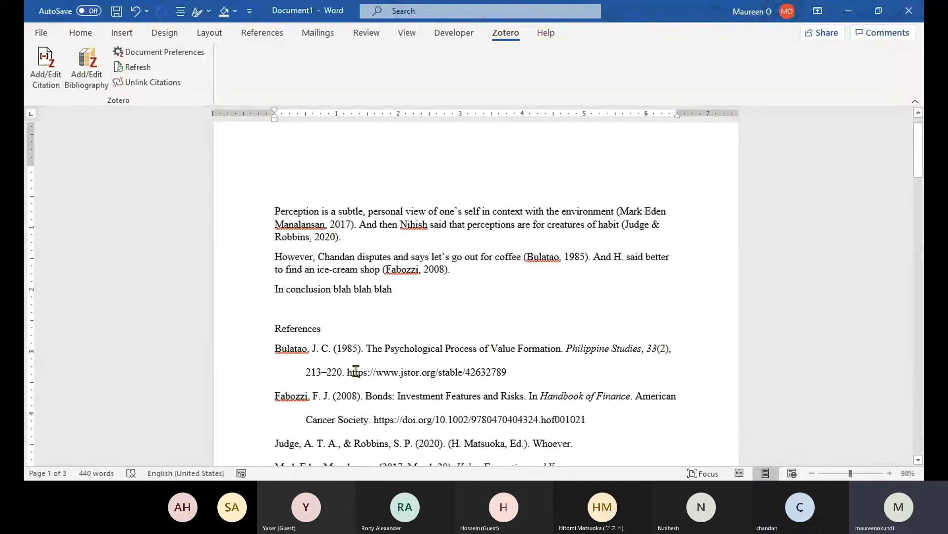
pyautogui.scroll(-3, 514, 386)
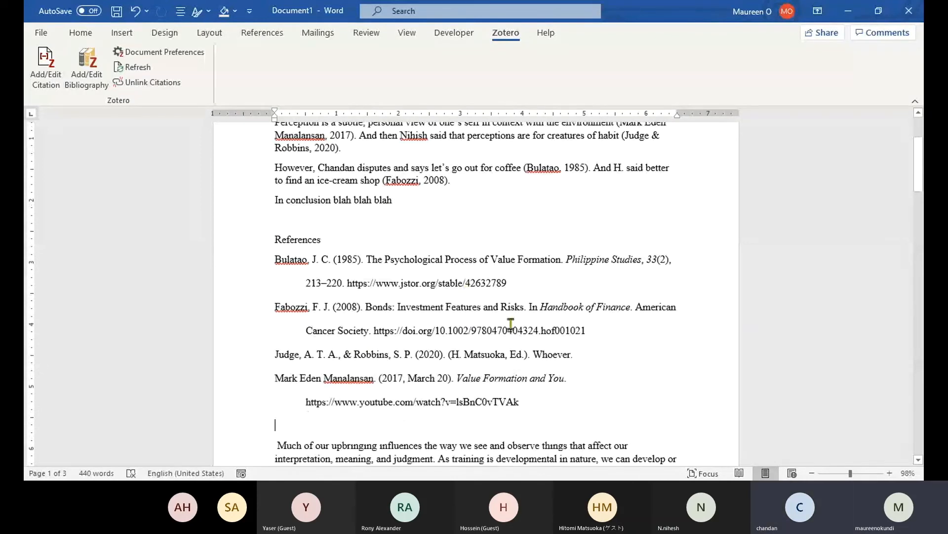
pyautogui.scroll(2, 303, 282)
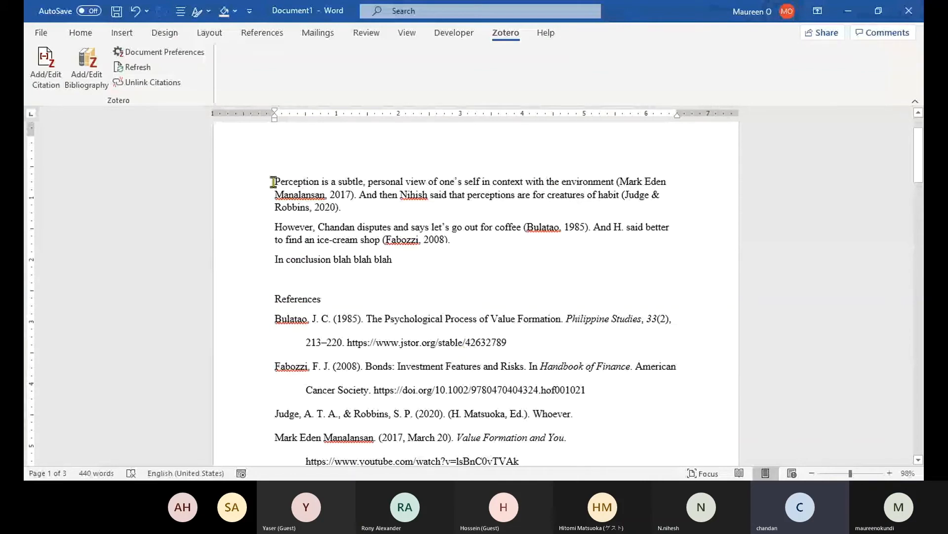
# Select the whole document and inspect the inserted 2017 and 2008 citation fields.
pyautogui.hotkey('ctrl', 'a')
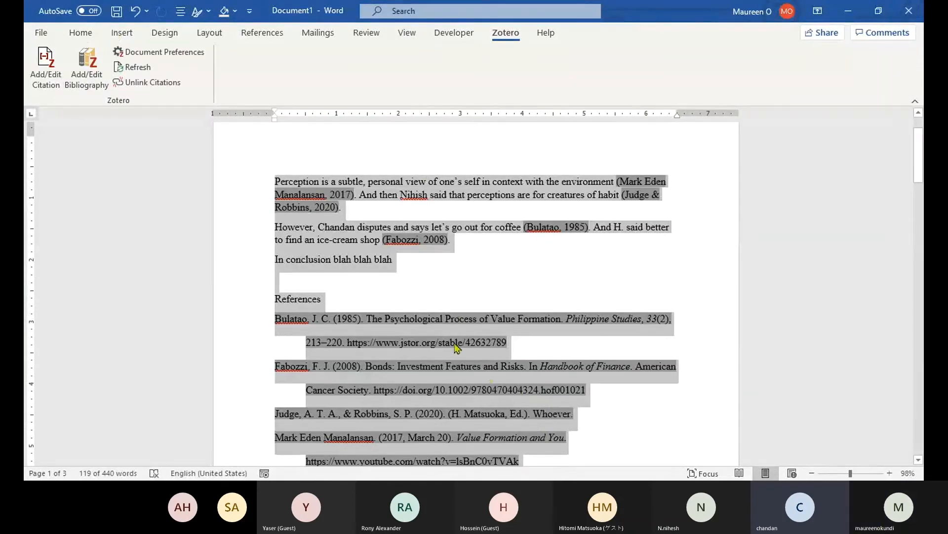
pyautogui.click(371, 194)
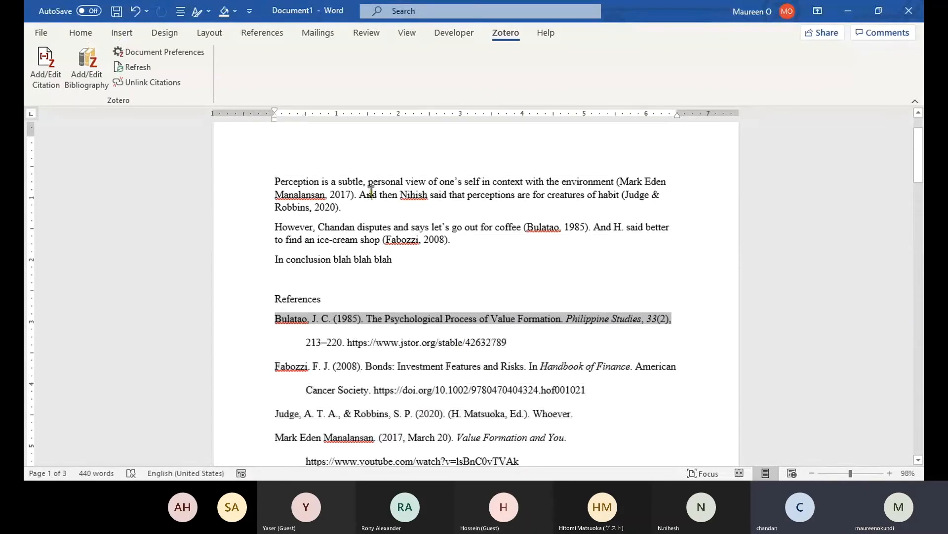
pyautogui.click(347, 195)
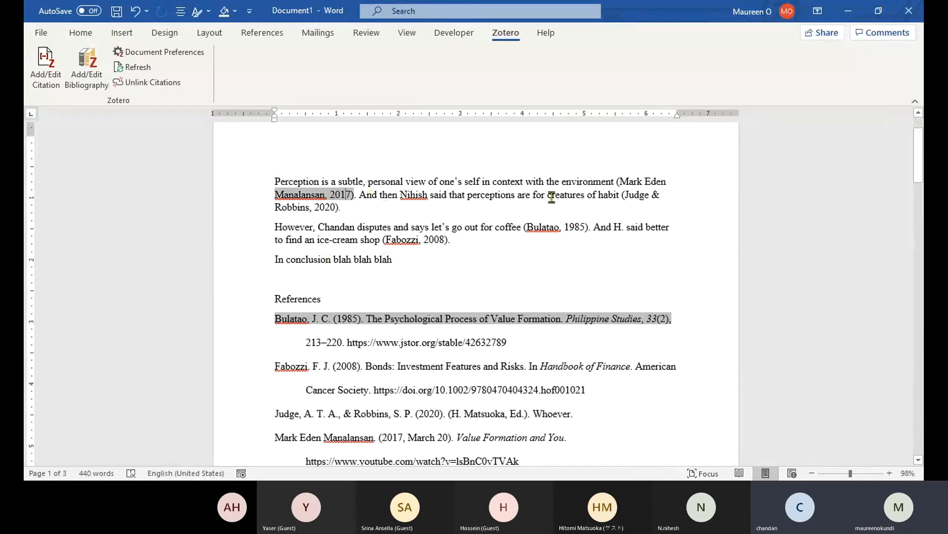
pyautogui.click(467, 243)
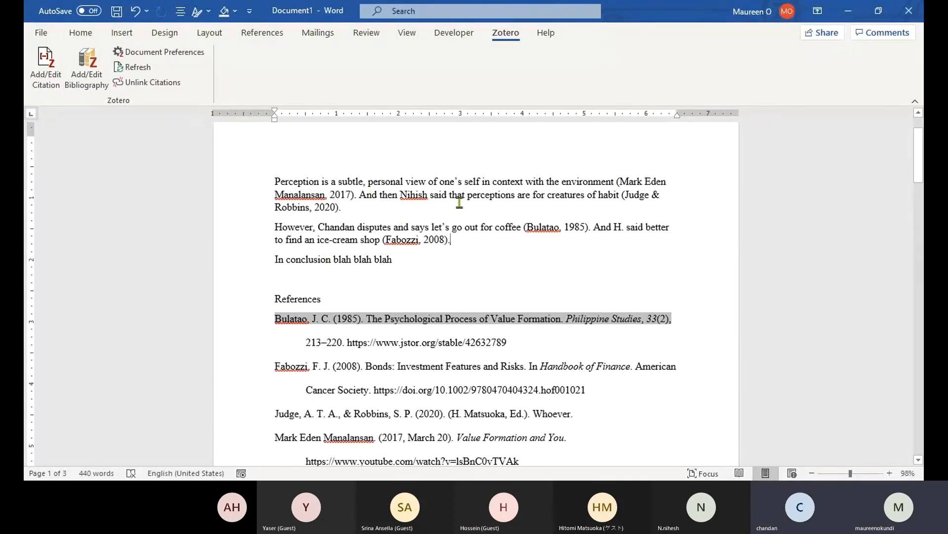
pyautogui.click(316, 195)
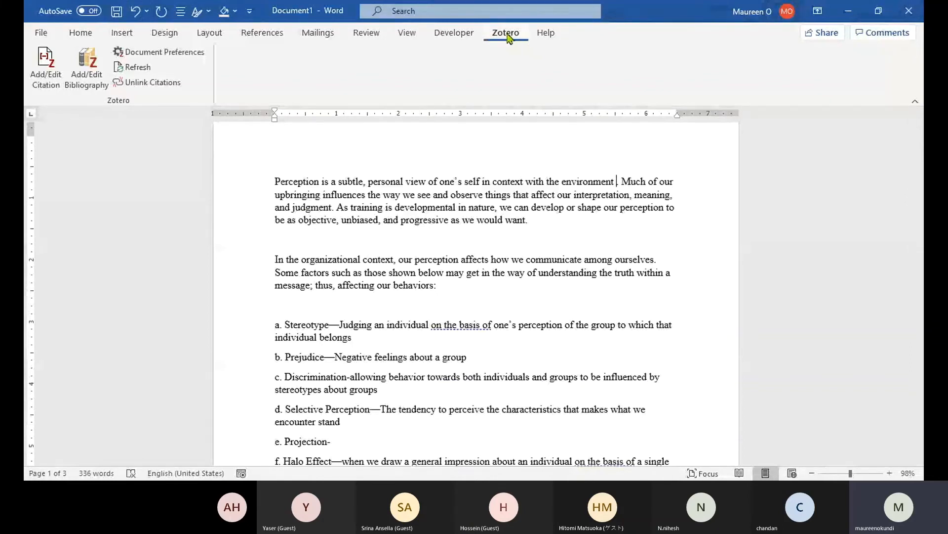
# Insert an empty Zotero {Citation} placeholder after 'environment' in the first paragraph.
pyautogui.click(44, 63)
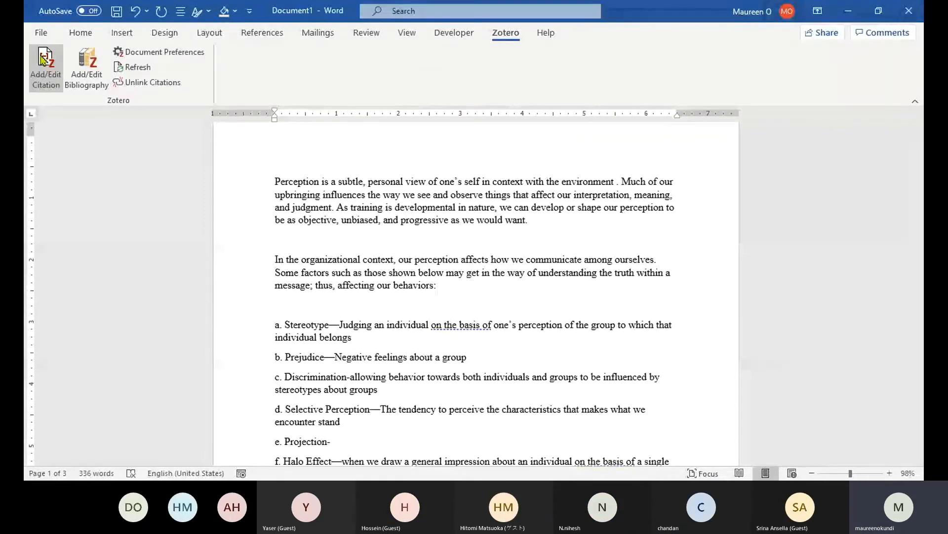
pyautogui.click(44, 59)
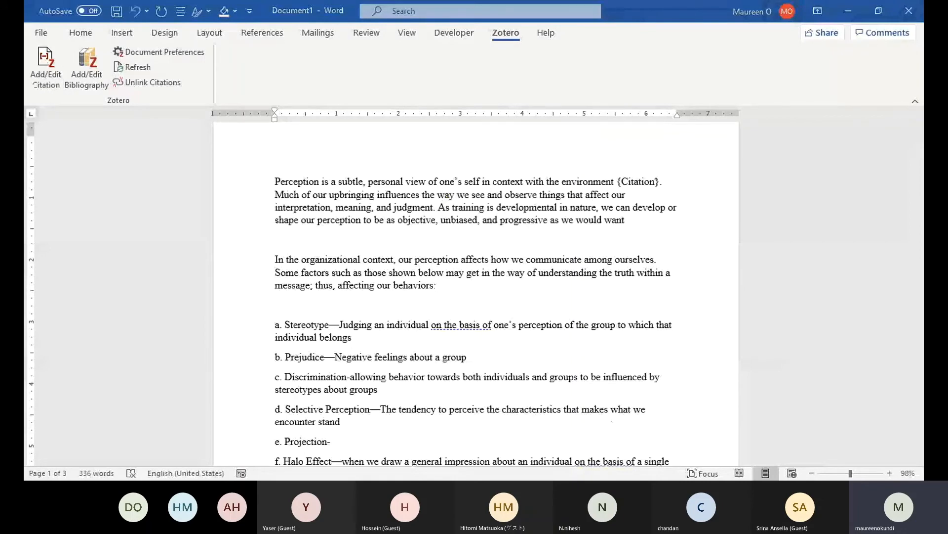
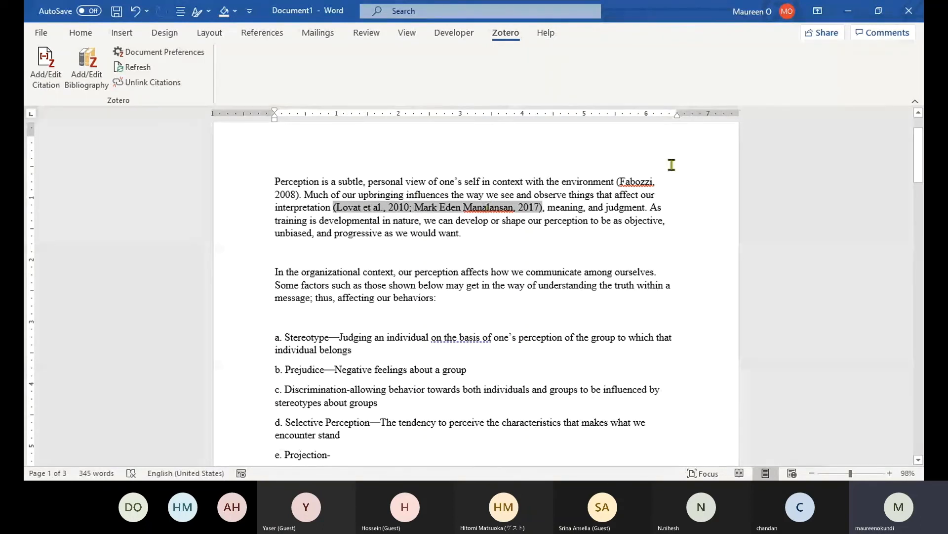
# Insert a Zotero author-date citation after 'would want' in the first paragraph.
pyautogui.click(638, 181)
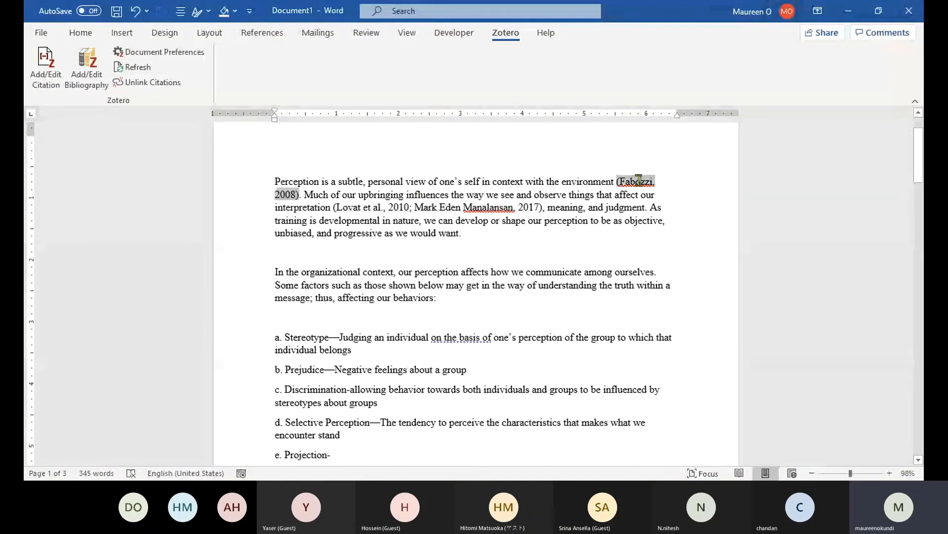
pyautogui.click(460, 232)
pyautogui.click(44, 62)
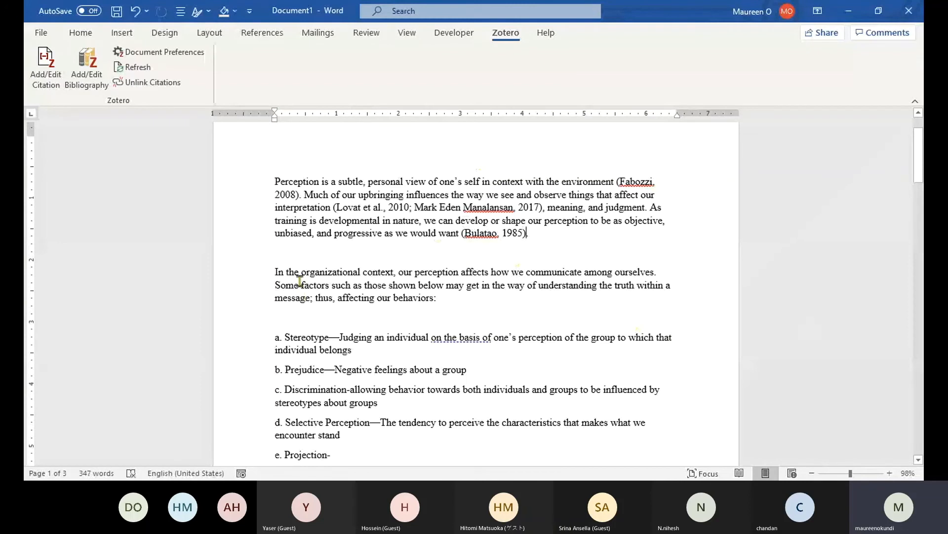
# Insert a 2017 Zotero citation after 'organizational context' in the second paragraph.
pyautogui.click(389, 271)
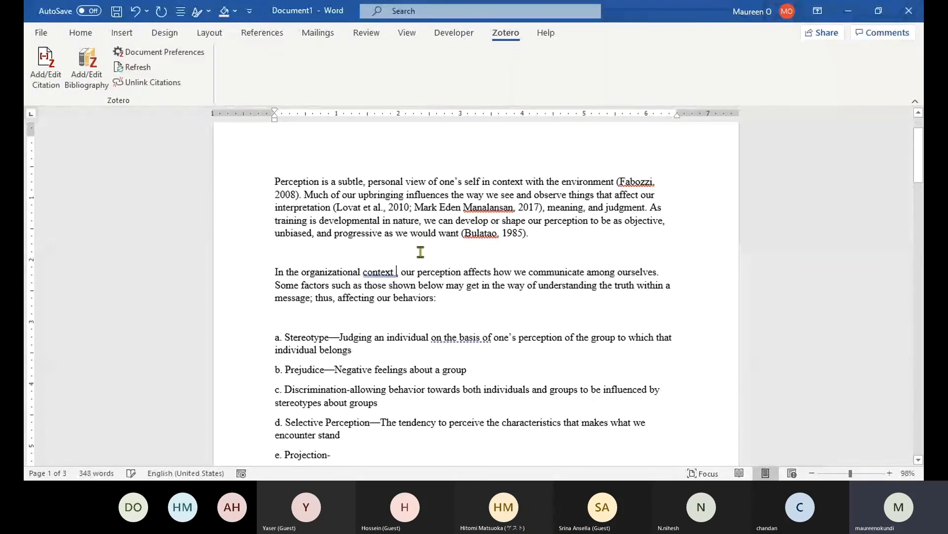
pyautogui.click(43, 73)
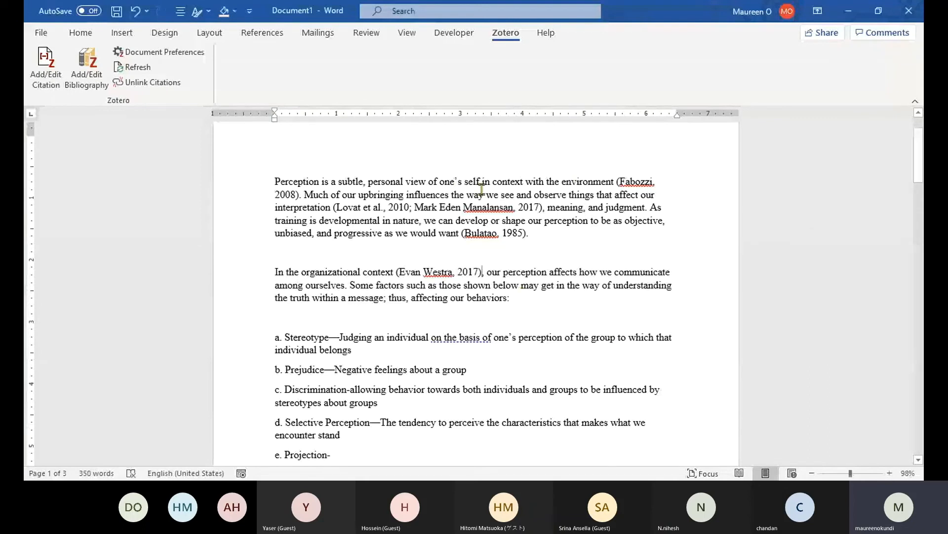
pyautogui.click(526, 297)
# Add a 'References' heading below 'behaviors:' and insert the Zotero bibliography under it.
pyautogui.press('Return')
pyautogui.press('Return')
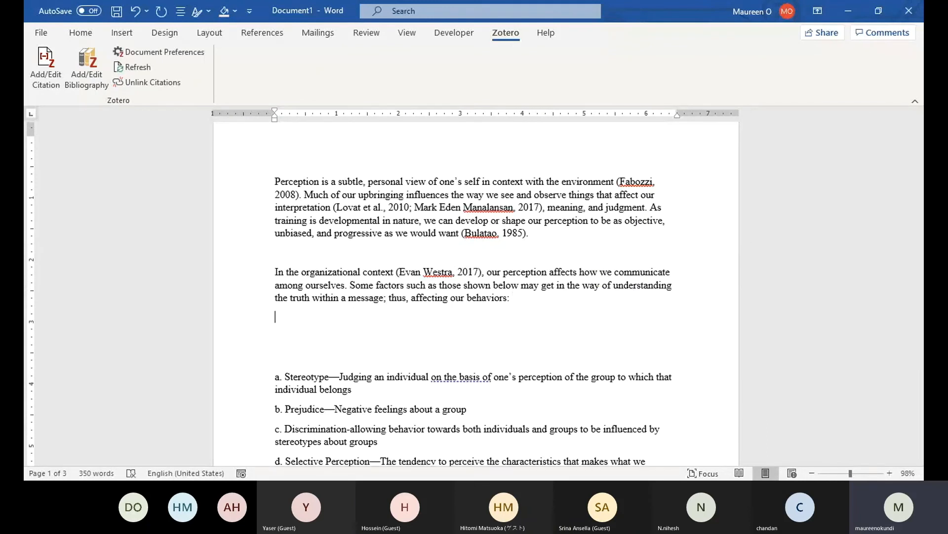
pyautogui.write('REeferences')
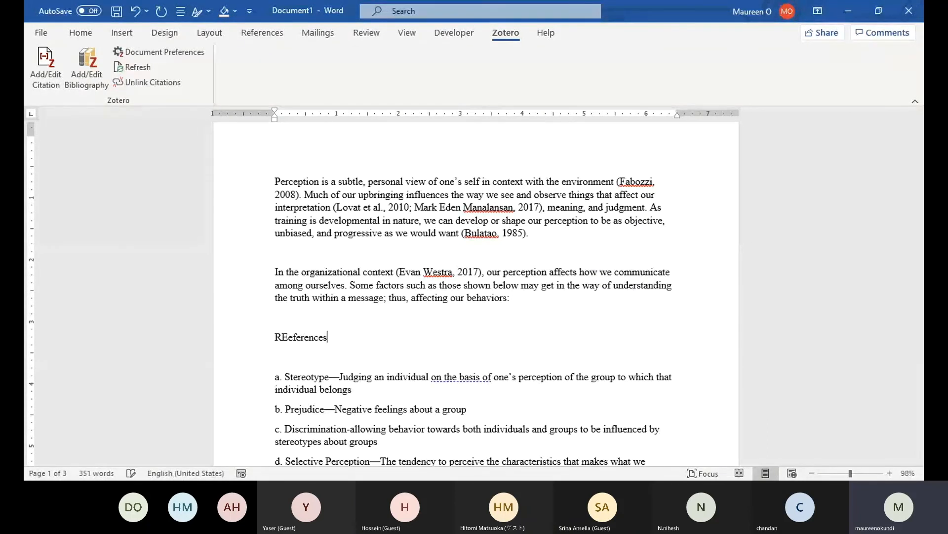
pyautogui.press('Return')
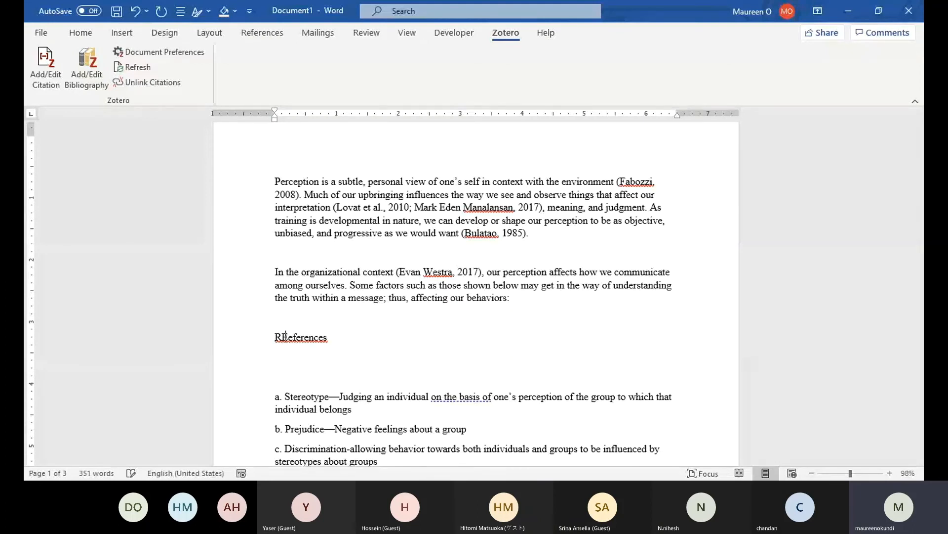
pyautogui.click(286, 335)
pyautogui.press('BackSpace')
pyautogui.press('Down')
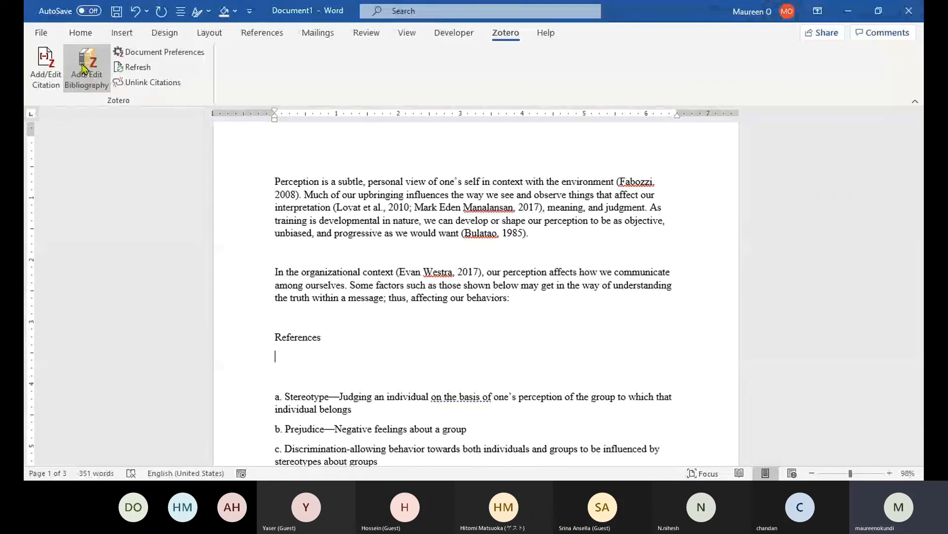
pyautogui.click(84, 69)
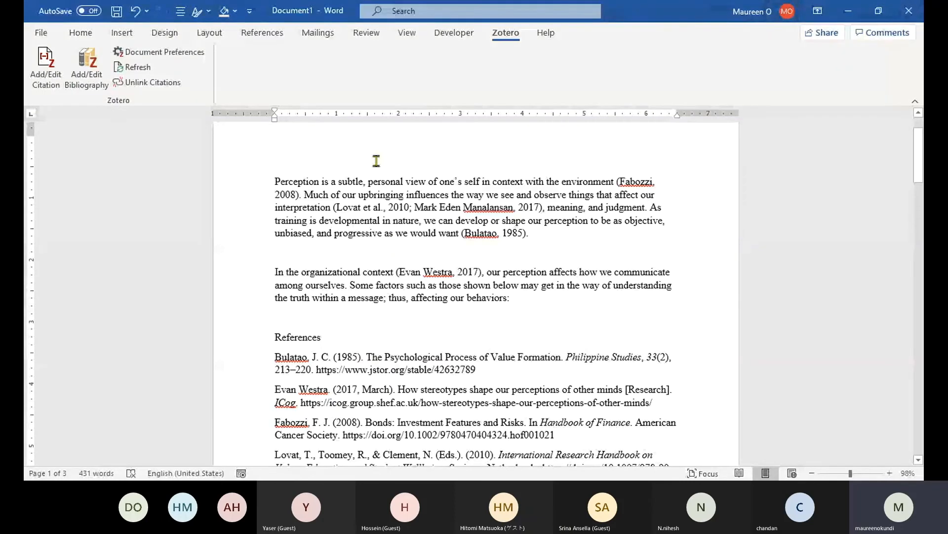
# Set the five-entry bibliography text to 14 pt.
pyautogui.scroll(-3, 376, 161)
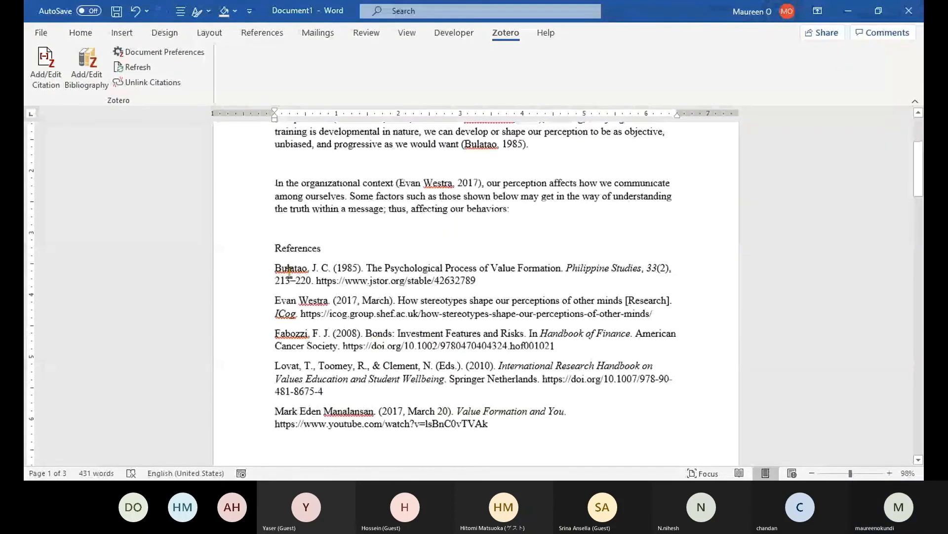
pyautogui.moveTo(272, 208); pyautogui.dragTo(523, 360)
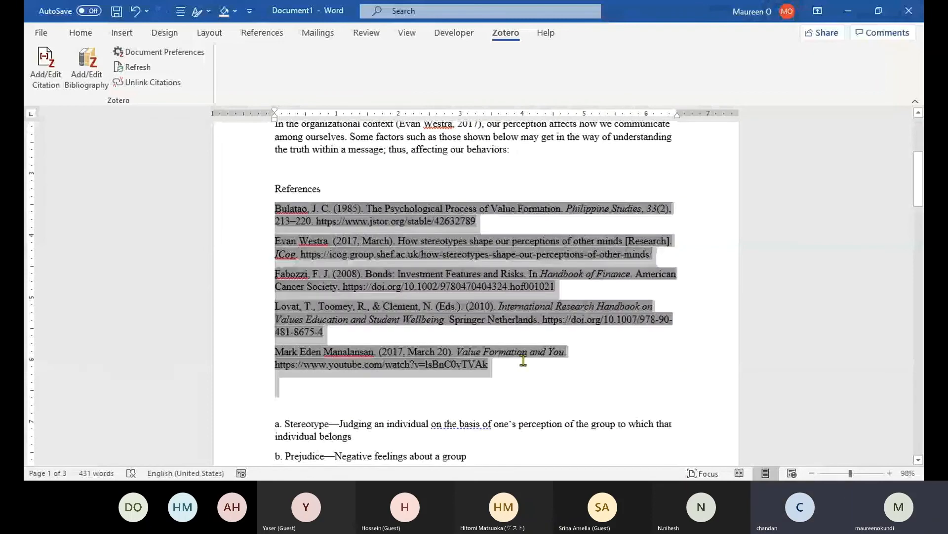
pyautogui.click(80, 32)
pyautogui.click(186, 58)
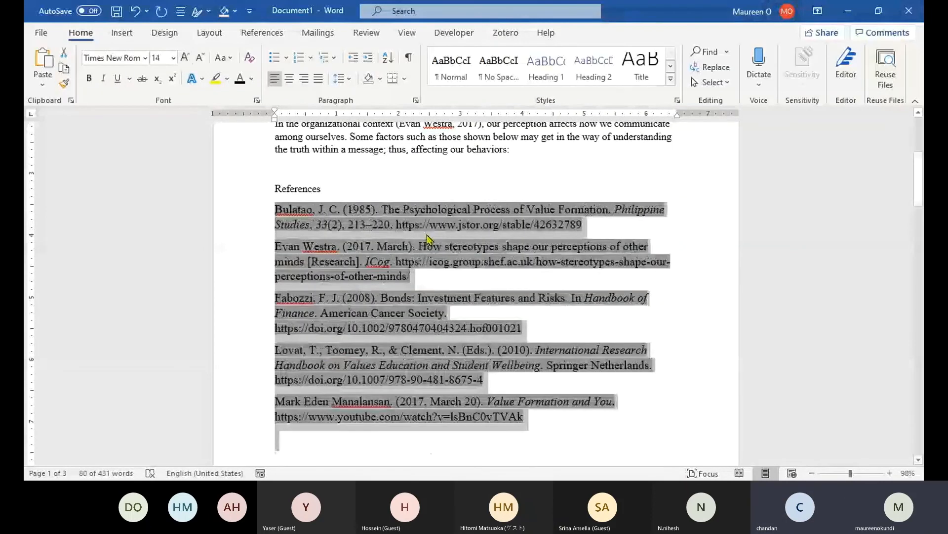
# Scroll to the end of the bibliography and add an empty paragraph after its last entry.
pyautogui.click(414, 215)
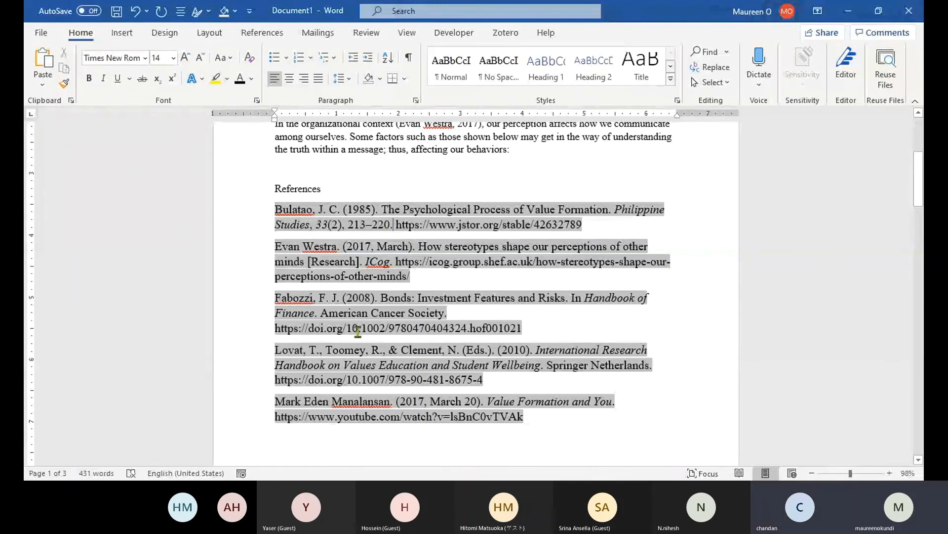
pyautogui.scroll(-1, 356, 309)
pyautogui.scroll(-1, 365, 248)
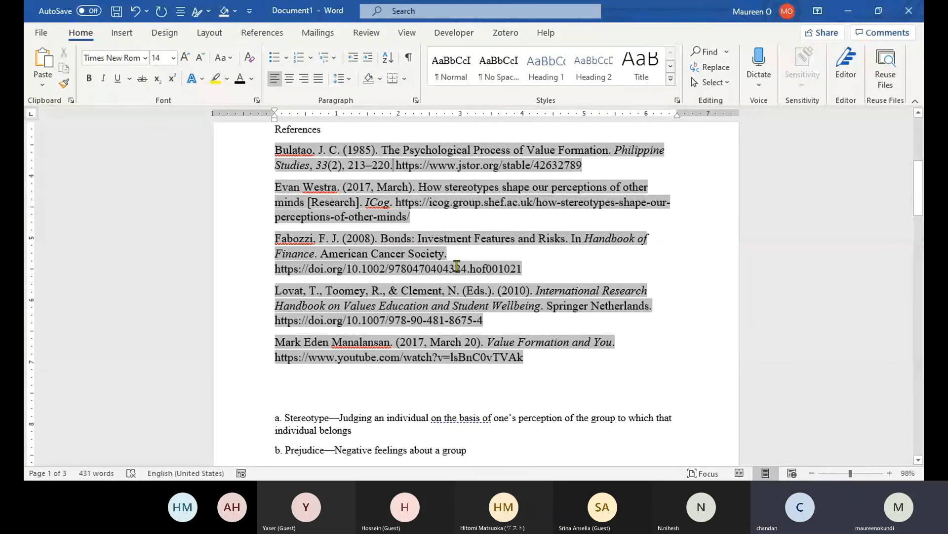
pyautogui.scroll(-2, 457, 265)
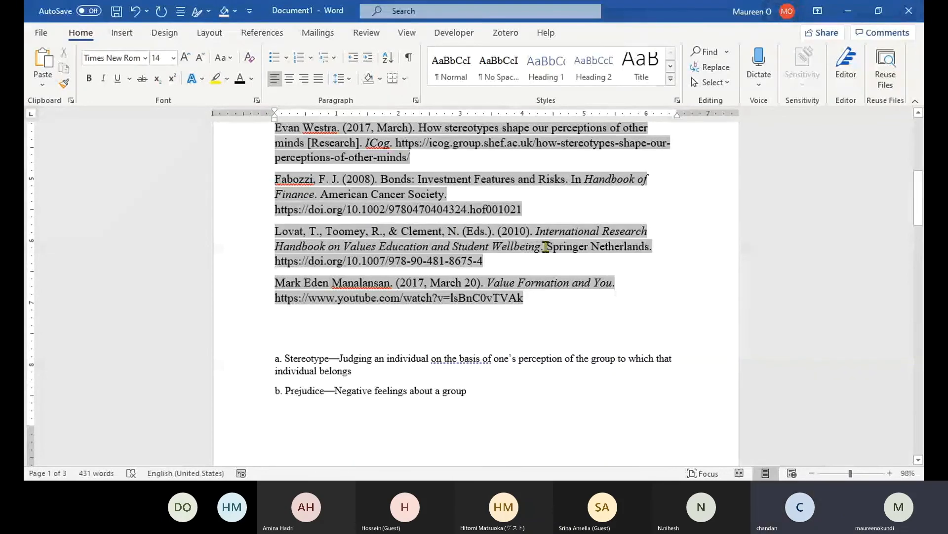
pyautogui.scroll(-1, 345, 293)
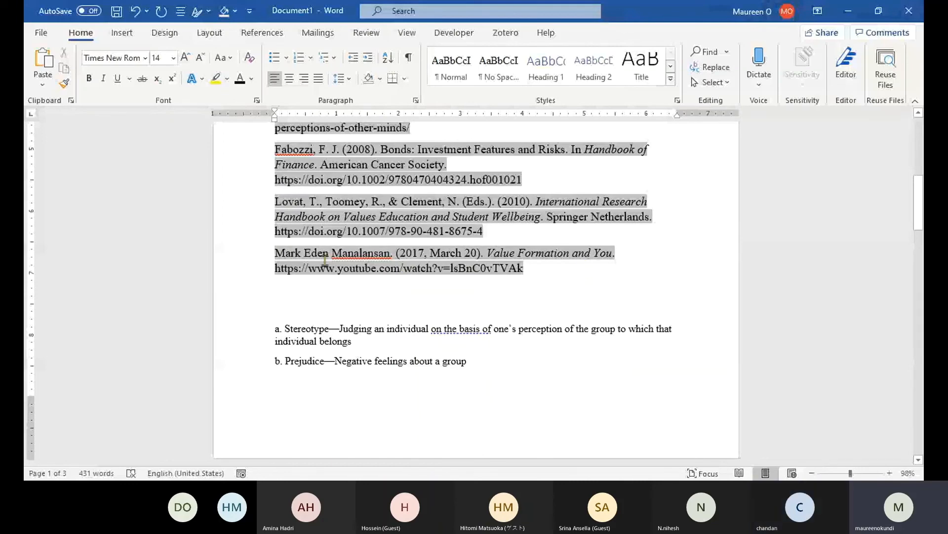
pyautogui.press('Return')
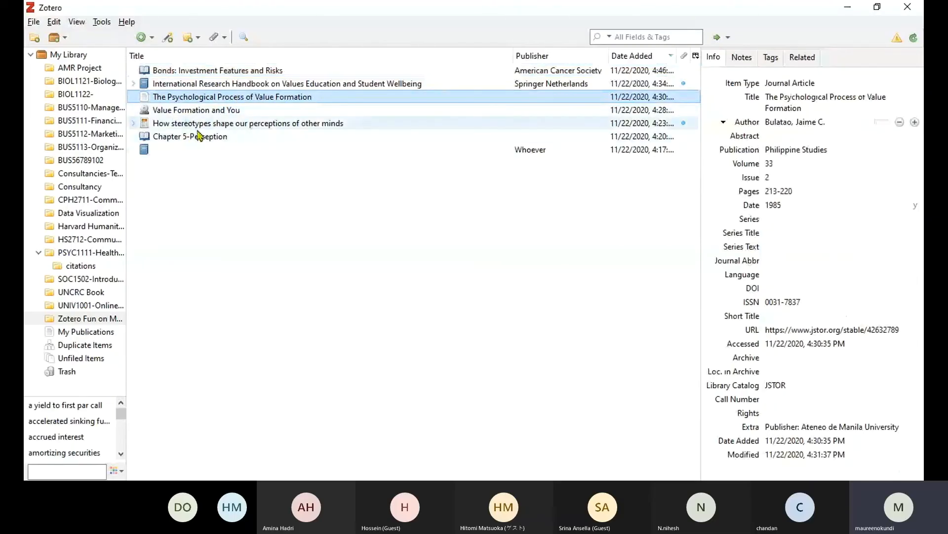
# Delete the '17' in the Date field of the 'How stereotypes shape our perceptions' blog post.
pyautogui.click(202, 125)
pyautogui.click(750, 179)
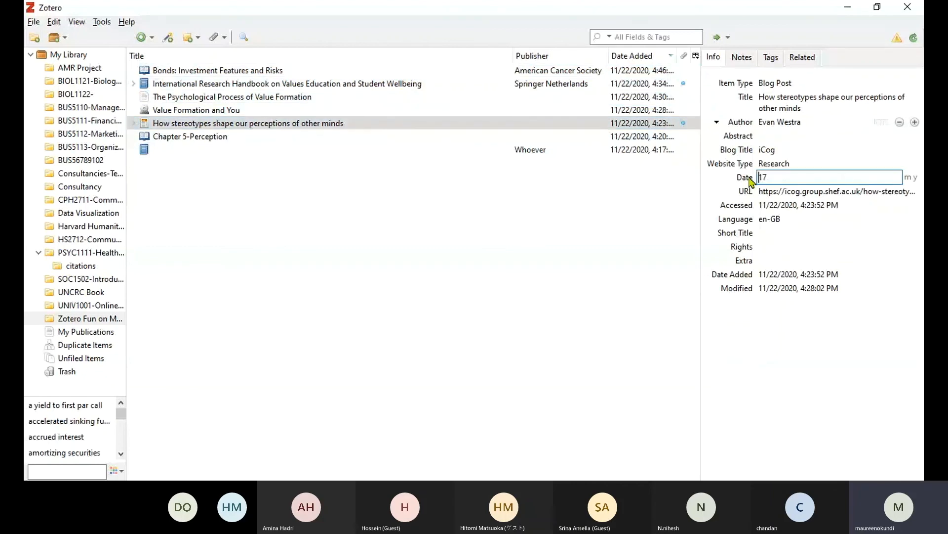
pyautogui.press('Delete')
pyautogui.press('Delete')
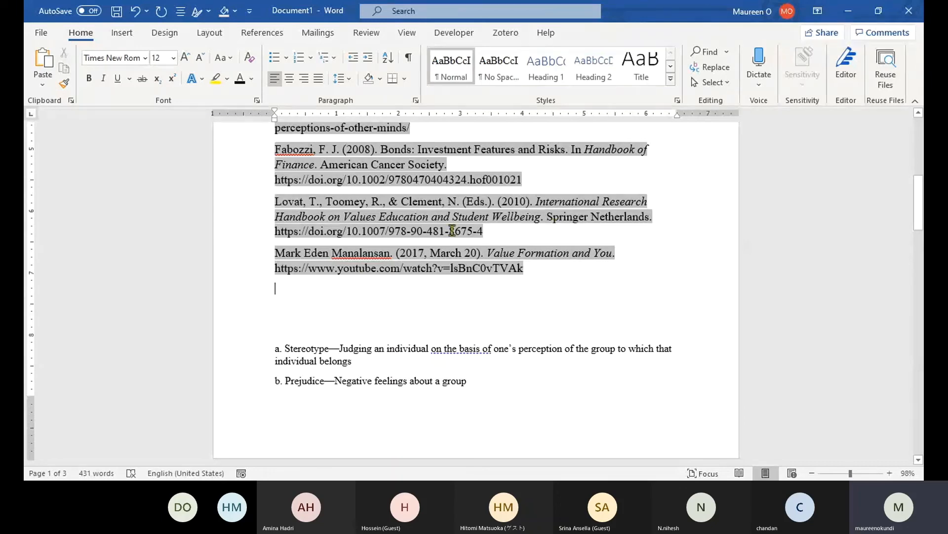
pyautogui.scroll(3, 464, 229)
pyautogui.click(467, 234)
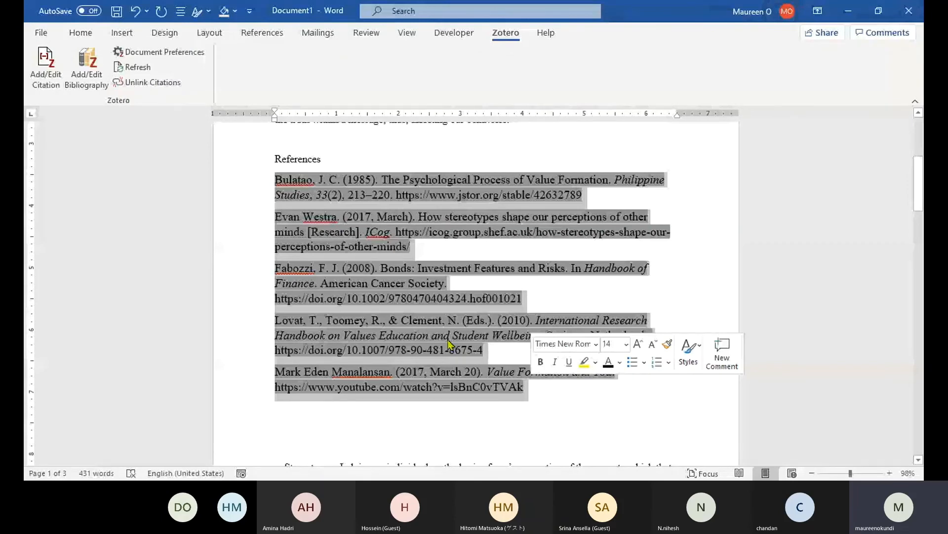
pyautogui.press('Delete')
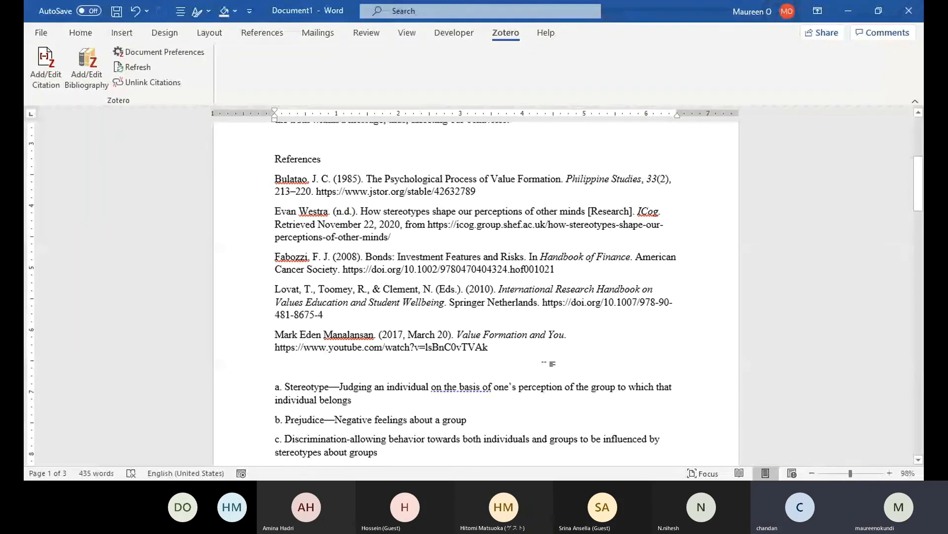
pyautogui.scroll(4, 473, 305)
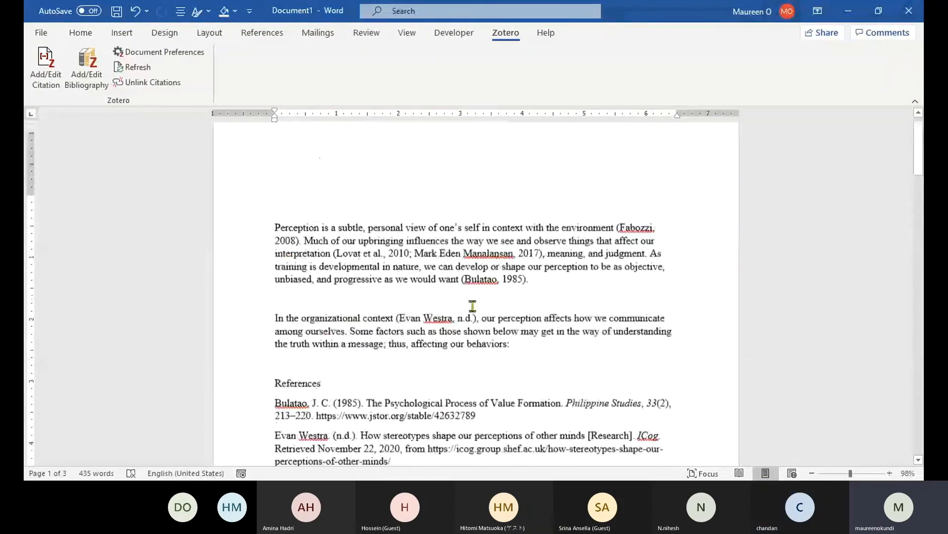
pyautogui.scroll(1, 469, 296)
pyautogui.scroll(-3, 465, 285)
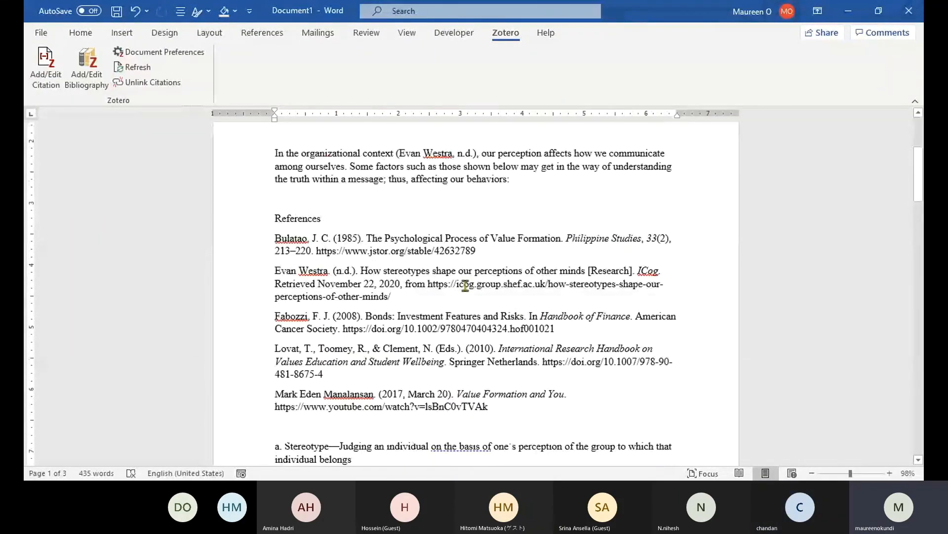
pyautogui.scroll(-1, 465, 286)
# Refresh the Zotero bibliography so the Westra entry shows (2017) without a retrieved date.
pyautogui.click(392, 240)
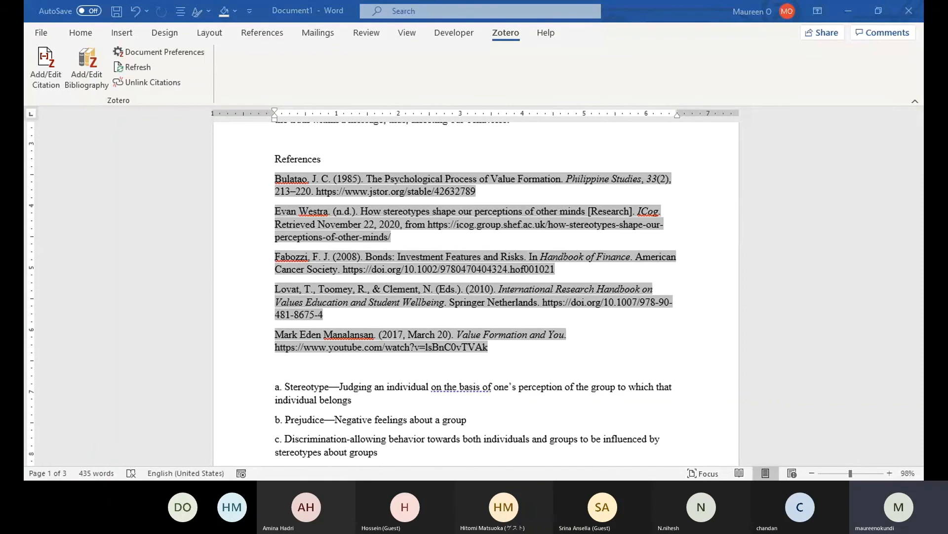
pyautogui.click(133, 66)
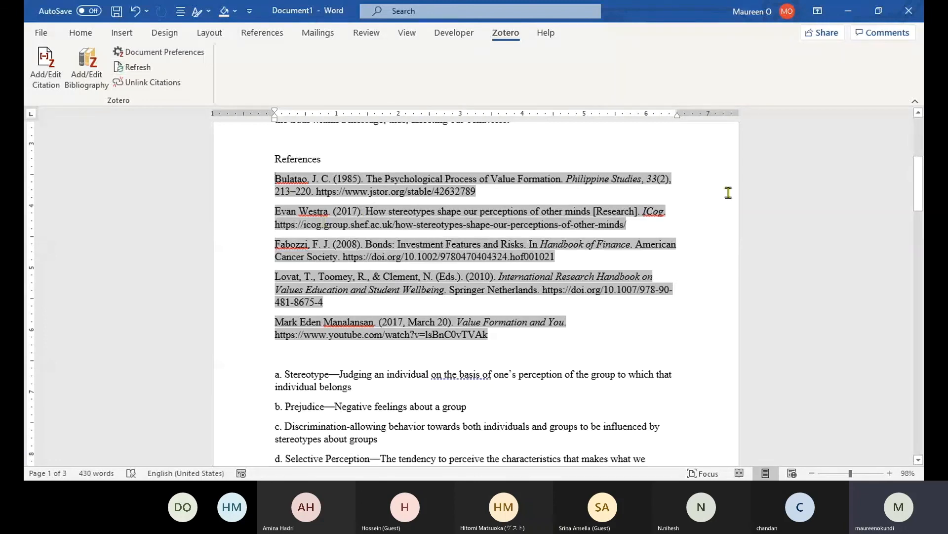
pyautogui.click(672, 227)
pyautogui.scroll(3, 673, 227)
pyautogui.scroll(1, 673, 227)
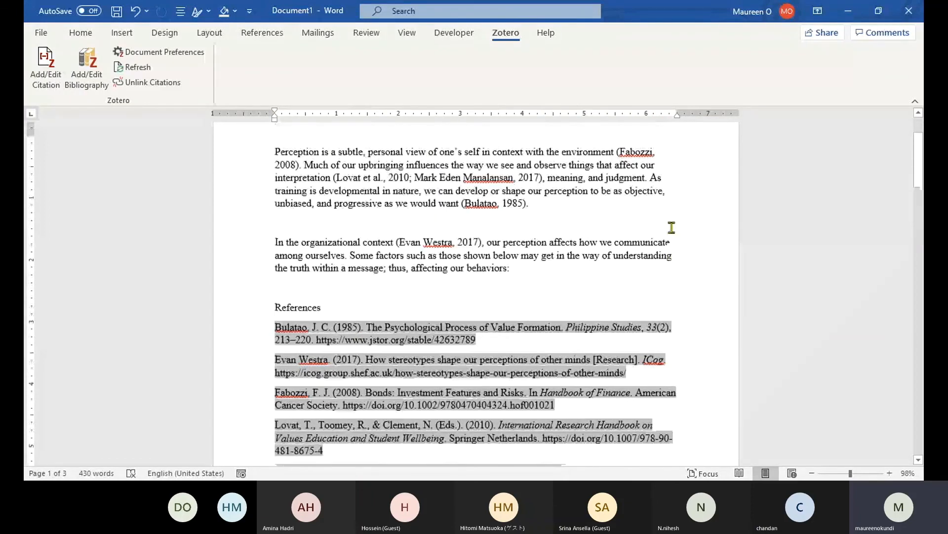
pyautogui.scroll(2, 672, 227)
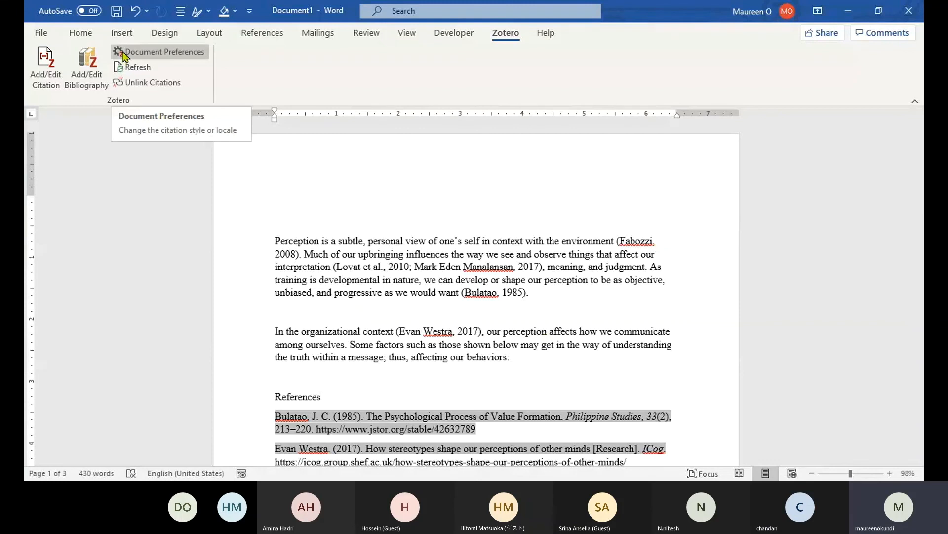
pyautogui.click(485, 264)
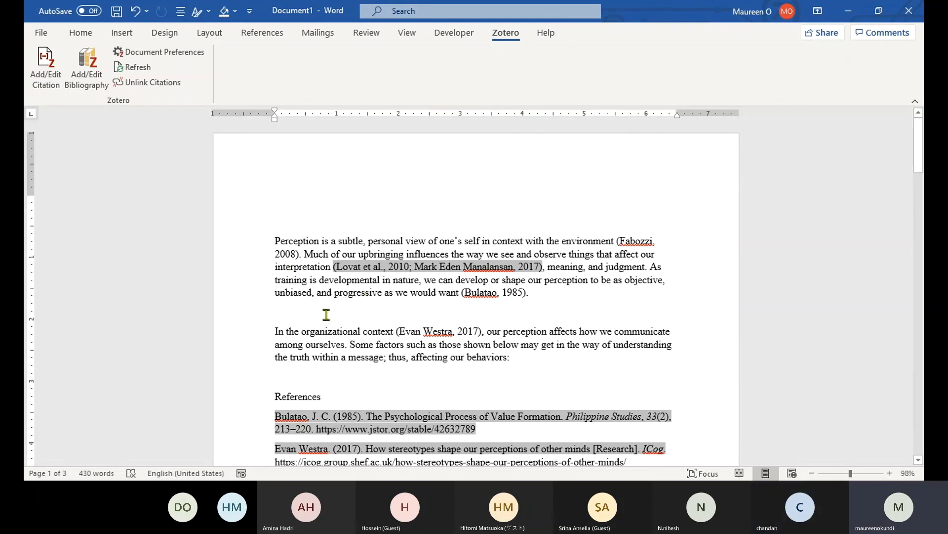
# Restore the blank line below the first paragraph and type 'Dogs are always green (Chandan'.
pyautogui.click(299, 292)
pyautogui.hotkey('ctrl', 'z')
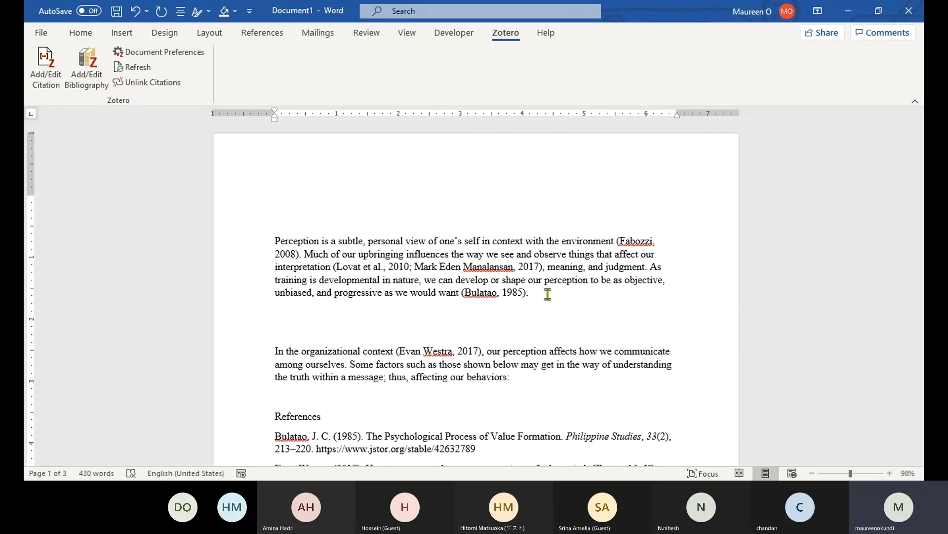
pyautogui.write('As C')
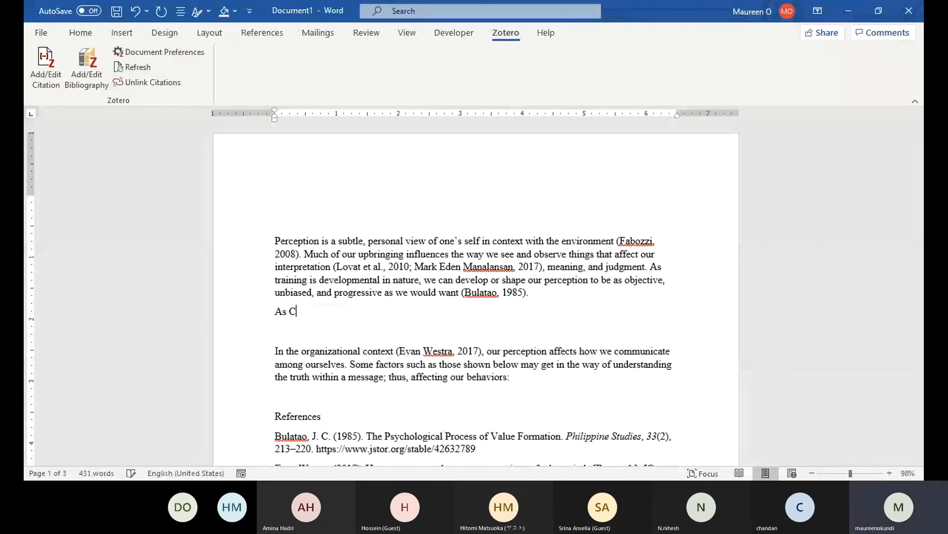
pyautogui.write('han')
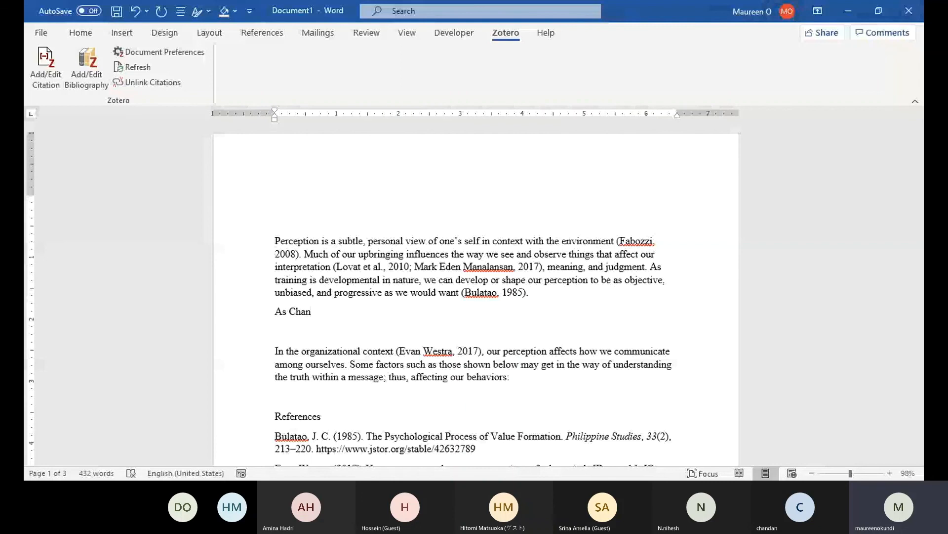
pyautogui.press('BackSpace')
pyautogui.press('BackSpace')
pyautogui.press('BackSpace')
pyautogui.press('BackSpace')
pyautogui.press('BackSpace')
pyautogui.press('BackSpace')
pyautogui.press('BackSpace')
pyautogui.write('Dogs are always green ')
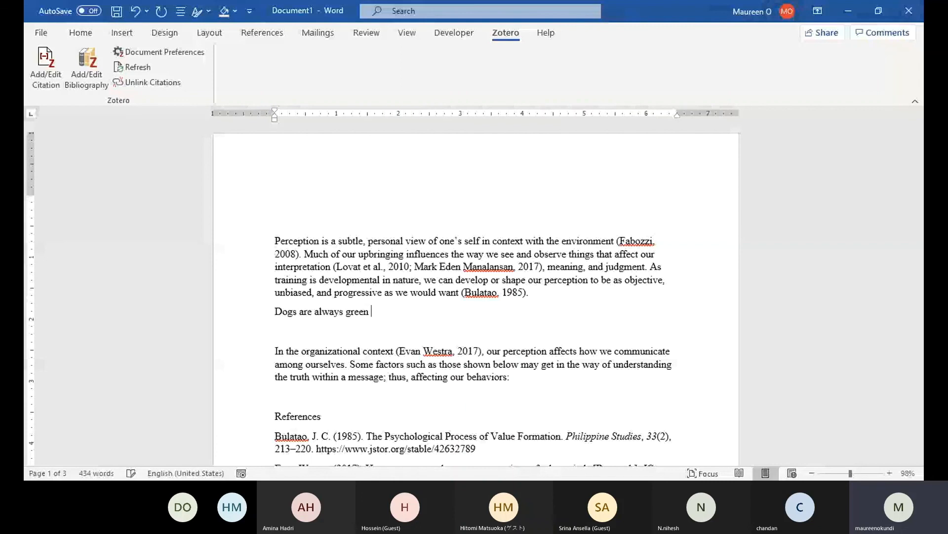
pyautogui.write('(Chandan as cited in Bulatao, 1985')
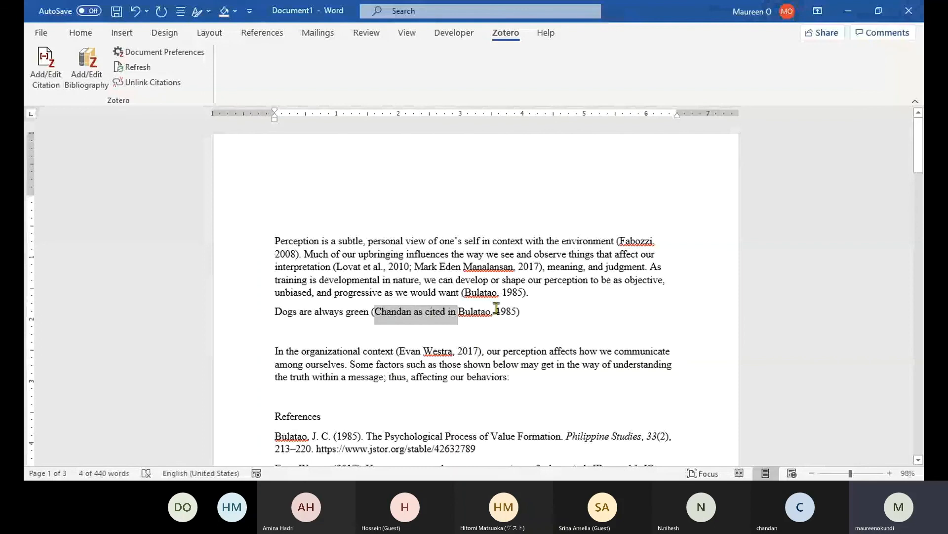
# Undo the accidental removal of the first paragraph's Bulatao citation.
pyautogui.click(471, 310)
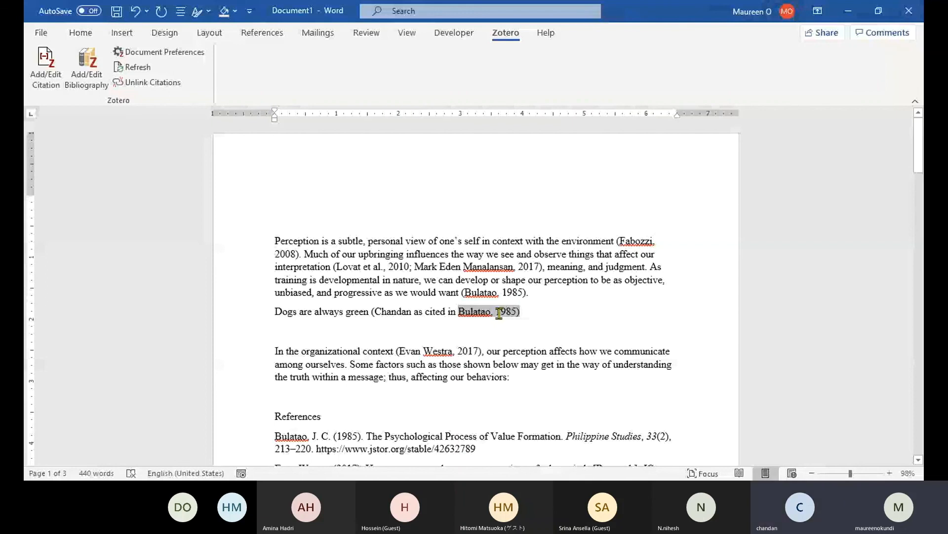
pyautogui.press('Up')
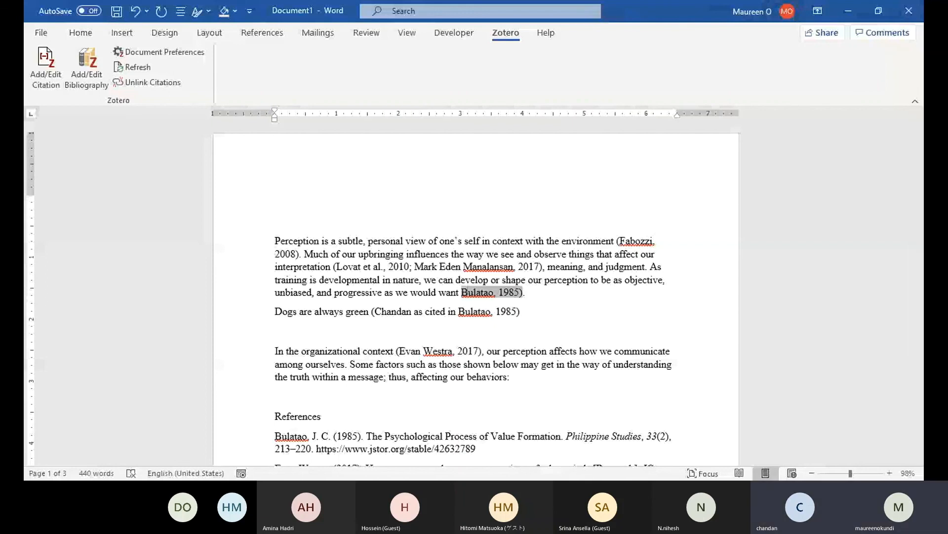
pyautogui.press('BackSpace')
pyautogui.click(135, 10)
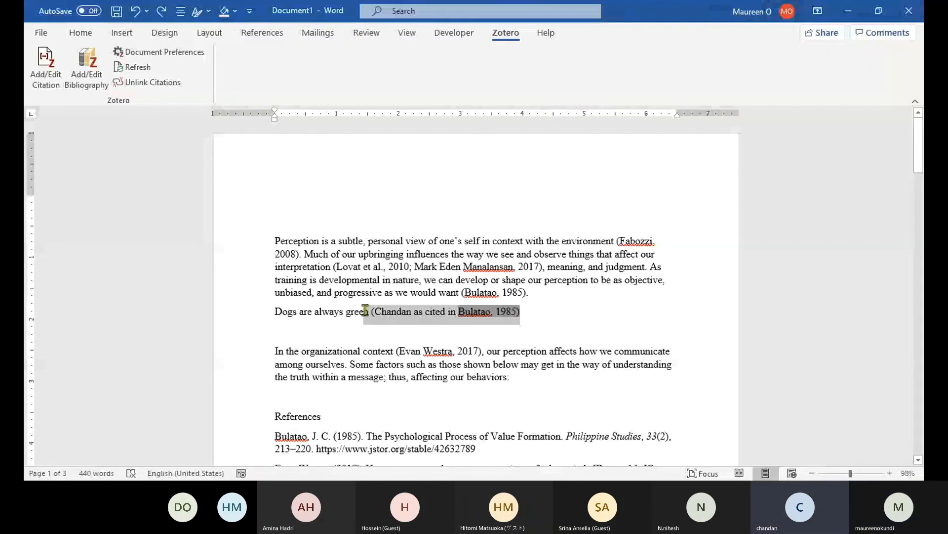
# Delete the 'as cited in' citation after 'green', then search Google for 'zotero tutorial' in Firefox.
pyautogui.press('BackSpace')
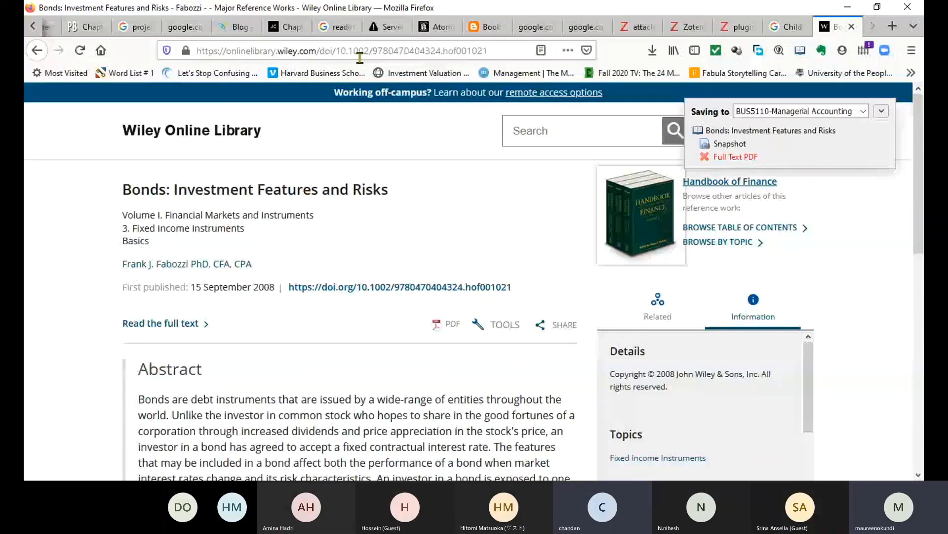
pyautogui.click(445, 49)
pyautogui.write('z')
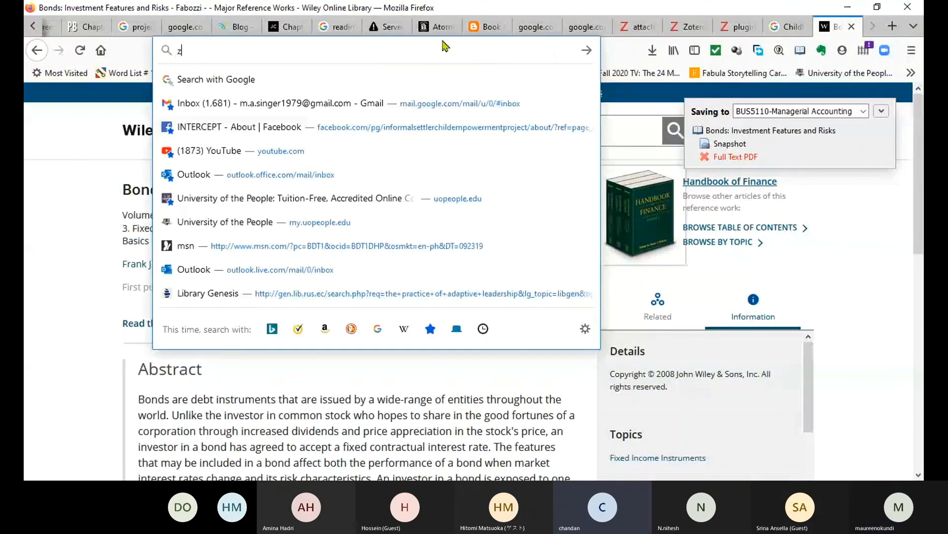
pyautogui.write('otero tutorial')
pyautogui.press('Return')
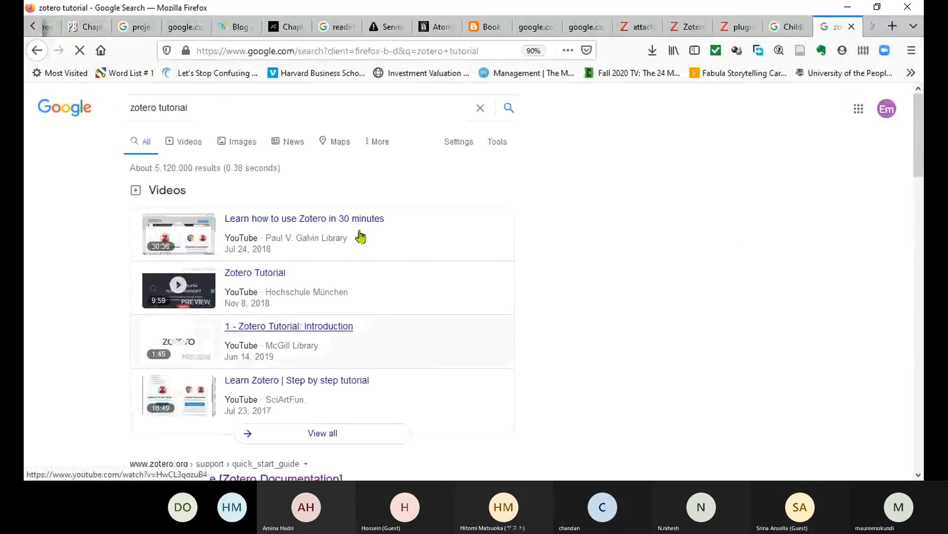